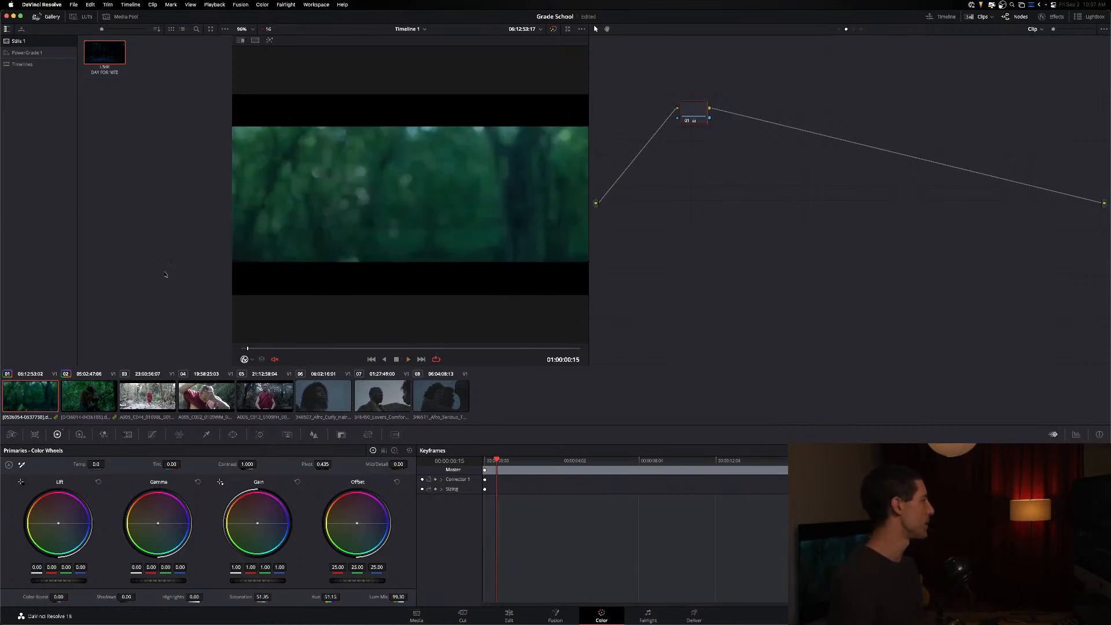
Step: Scrub and play through the first clip to review the ungraded shot around the woman aiming the rifle
left_click_drag(274, 349, 388, 349)
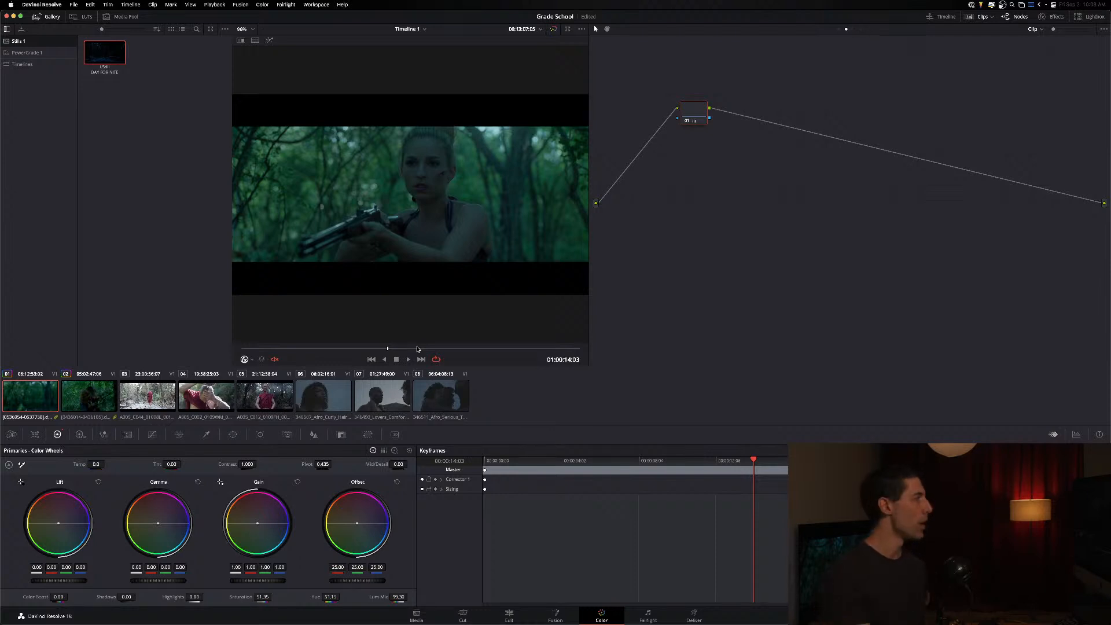
mouse_move(420, 347)
left_mouse_down()
mouse_move(439, 349)
mouse_move(409, 349)
left_mouse_up()
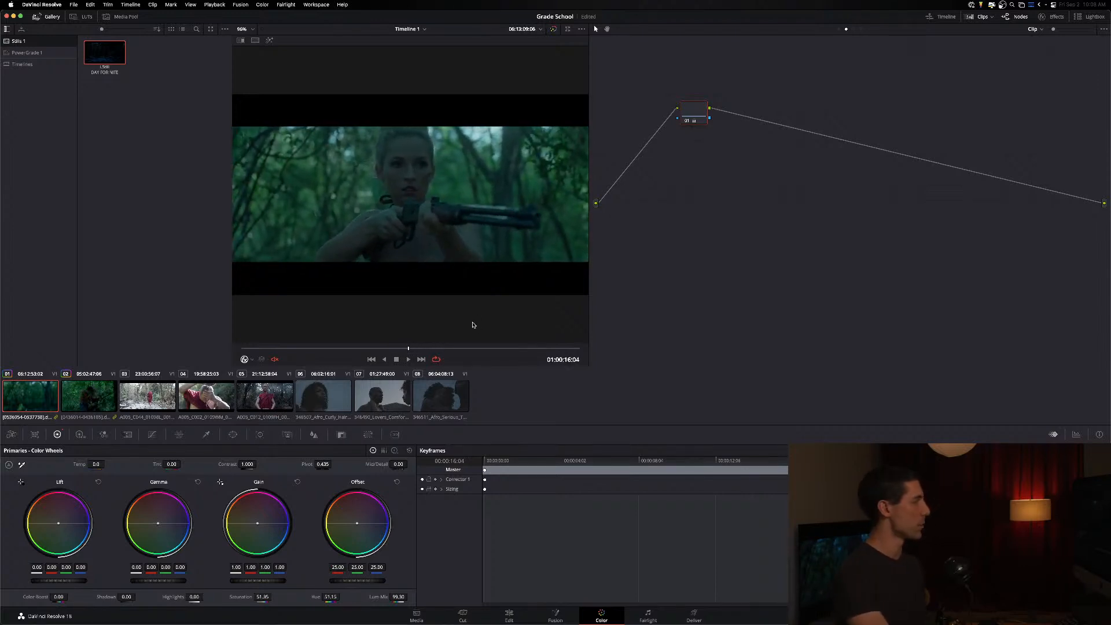
left_click_drag(418, 350, 400, 352)
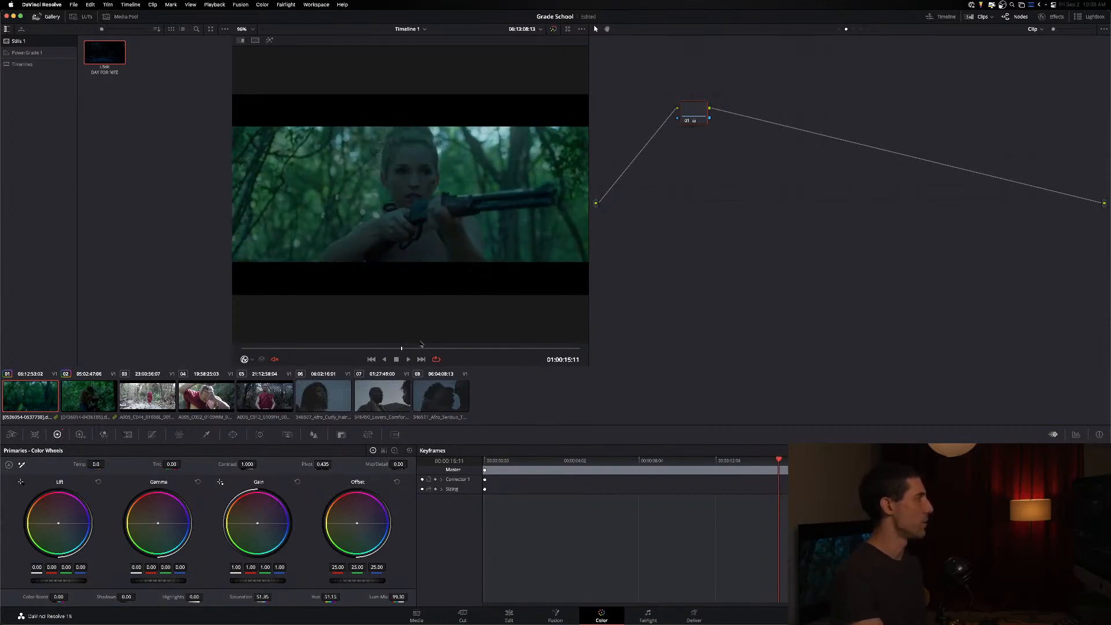
key("space")
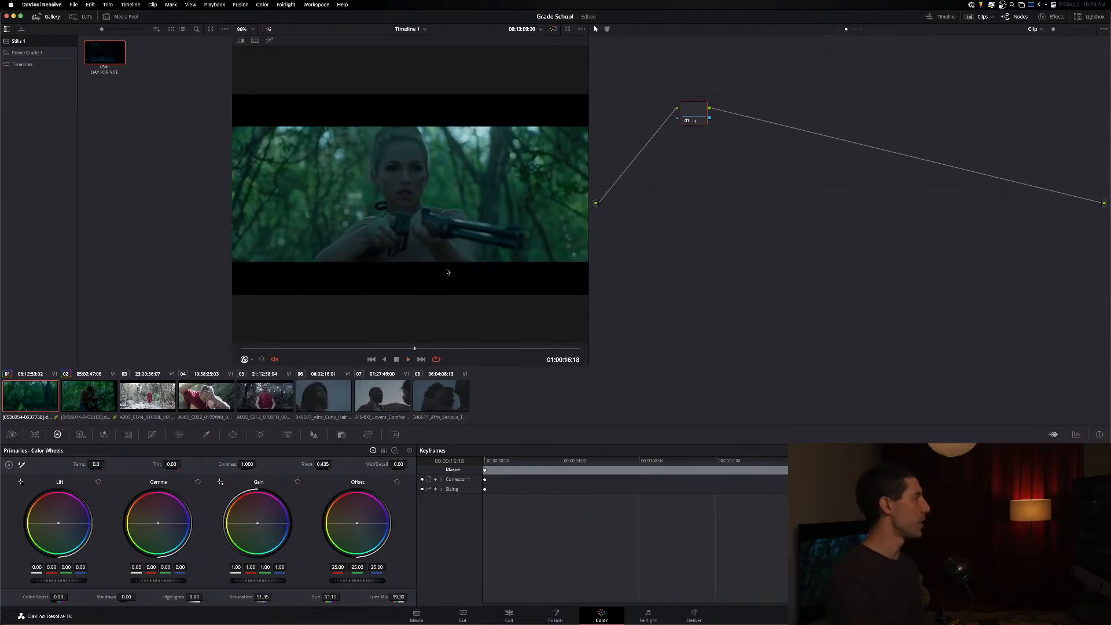
Step: Clear the first clip's existing grade and apply the DAY FOR NITE still's node tree to it
left_click_drag(708, 115, 706, 133)
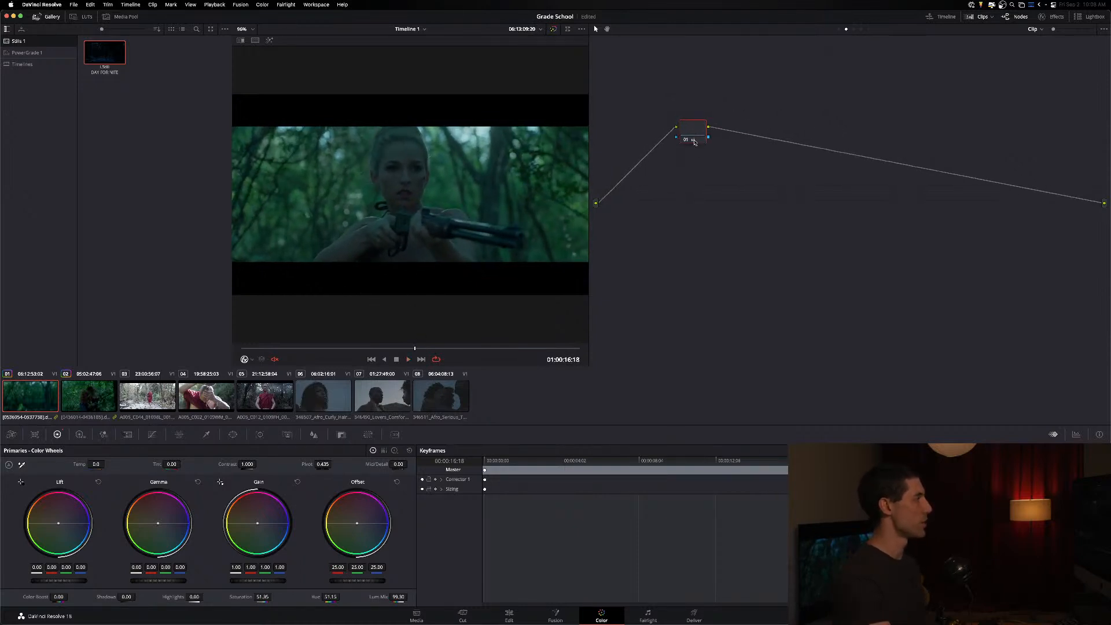
key("Delete")
key("alt+s")
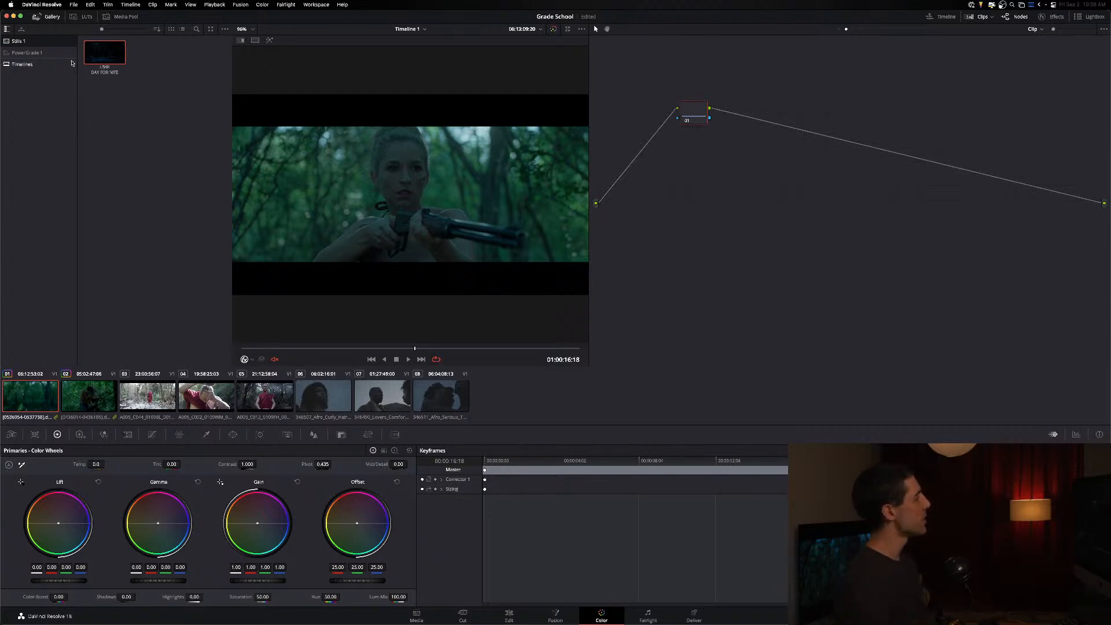
left_click_drag(107, 53, 700, 130)
Step: Clean up and arrange the node graph, and connect the source input to the SUBJECT node
left_click_drag(679, 204, 722, 188)
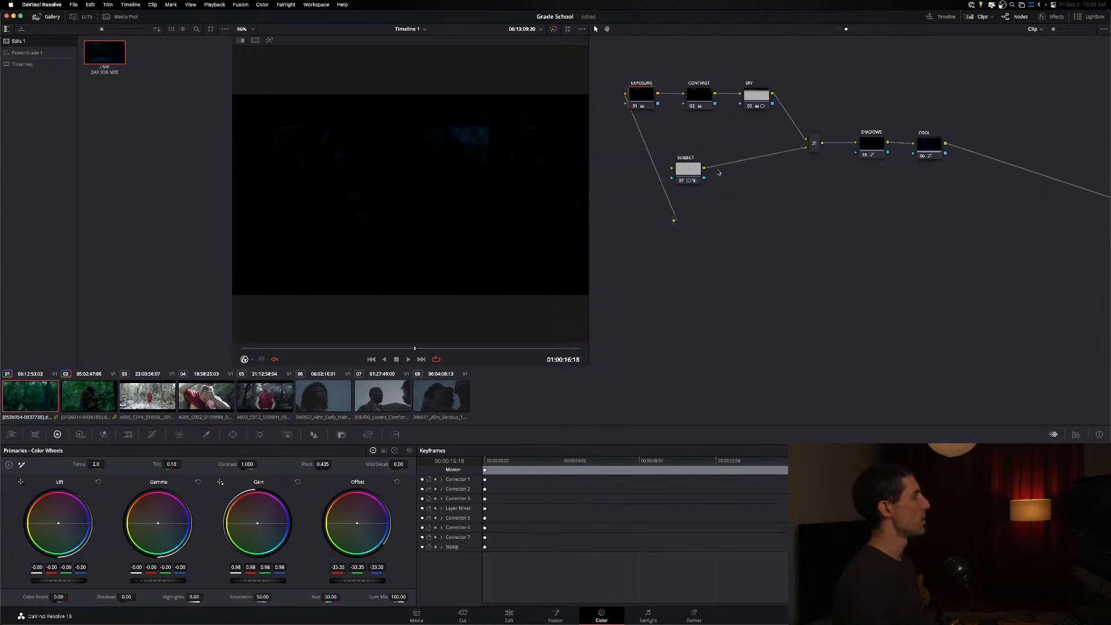
right_click(789, 247)
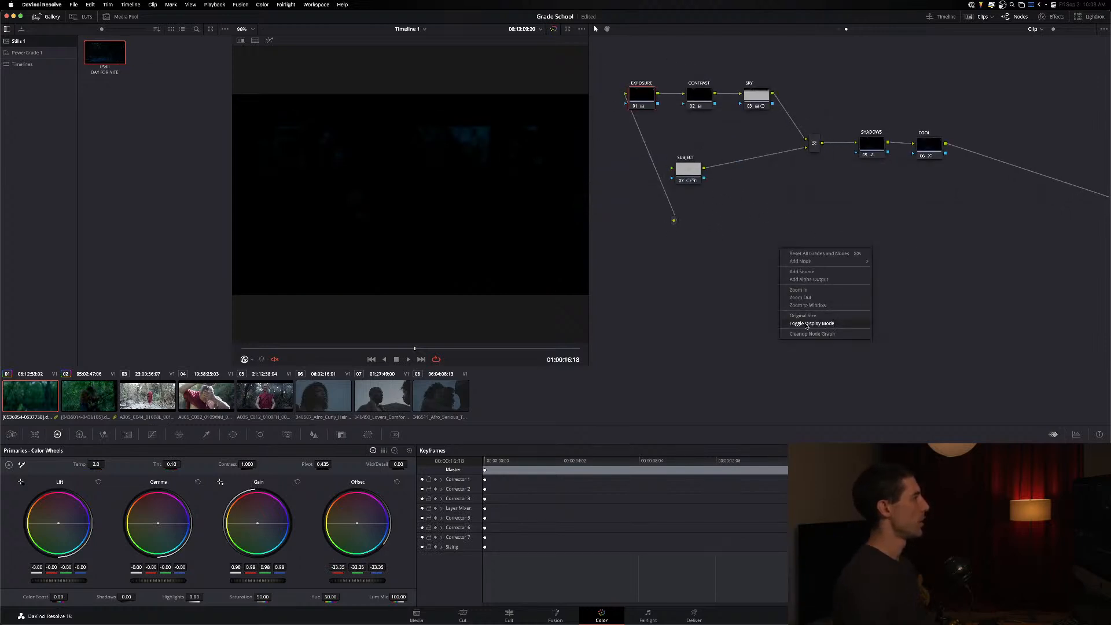
left_click(810, 332)
left_click_drag(867, 260, 830, 252)
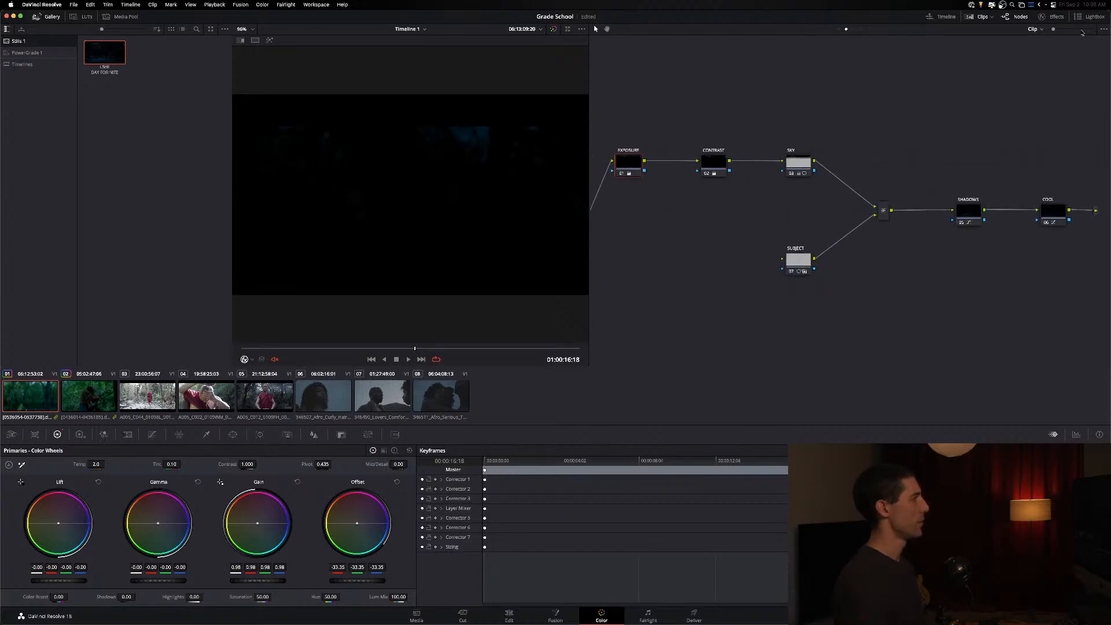
left_click_drag(1055, 30, 1026, 32)
left_click_drag(793, 256, 599, 204)
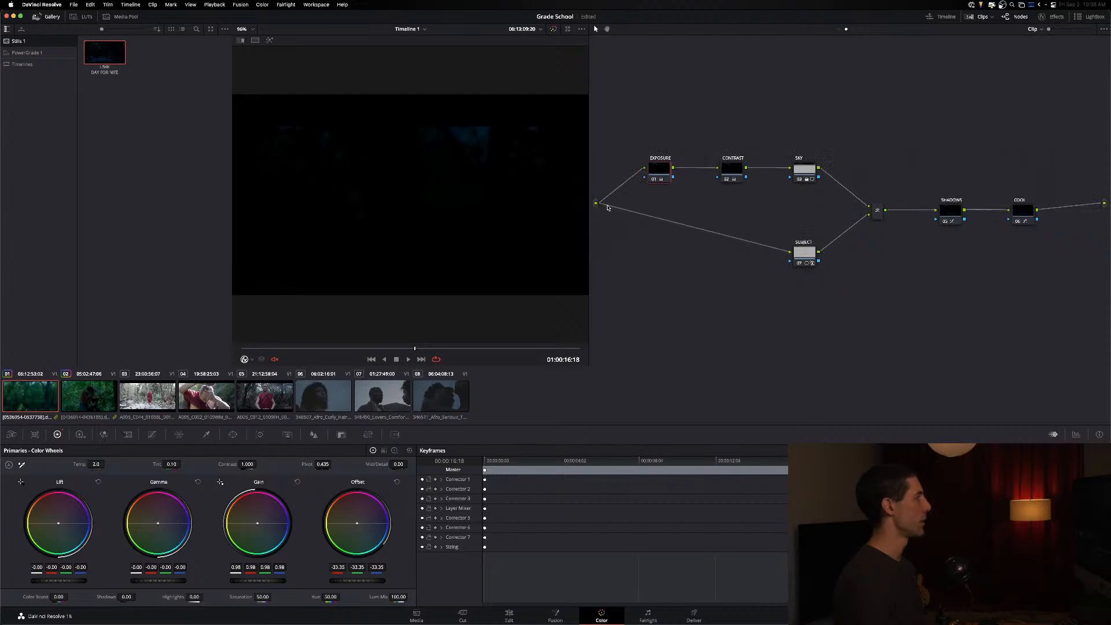
left_click_drag(814, 262, 738, 255)
Step: Raise the EXPOSURE node's Offset to about 17, compare the shot with and without the grade, and play it back
left_click(654, 170)
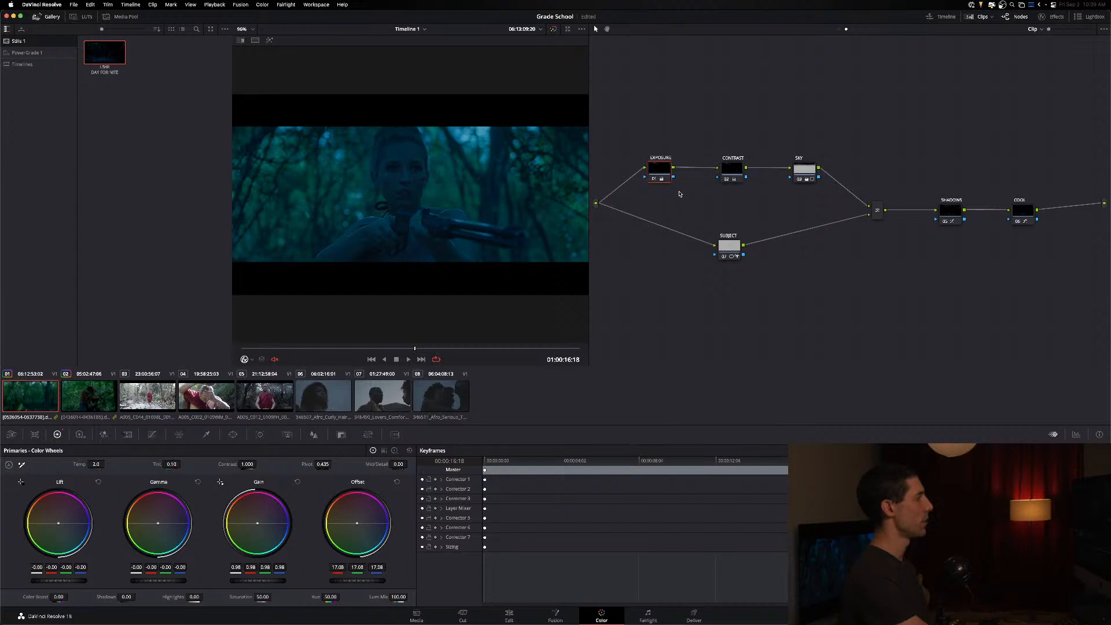
key("alt+d")
key("alt+d")
key("alt+d")
key("alt+d")
key("alt+d")
key("alt+d")
key("alt+d")
key("alt+d")
key("space")
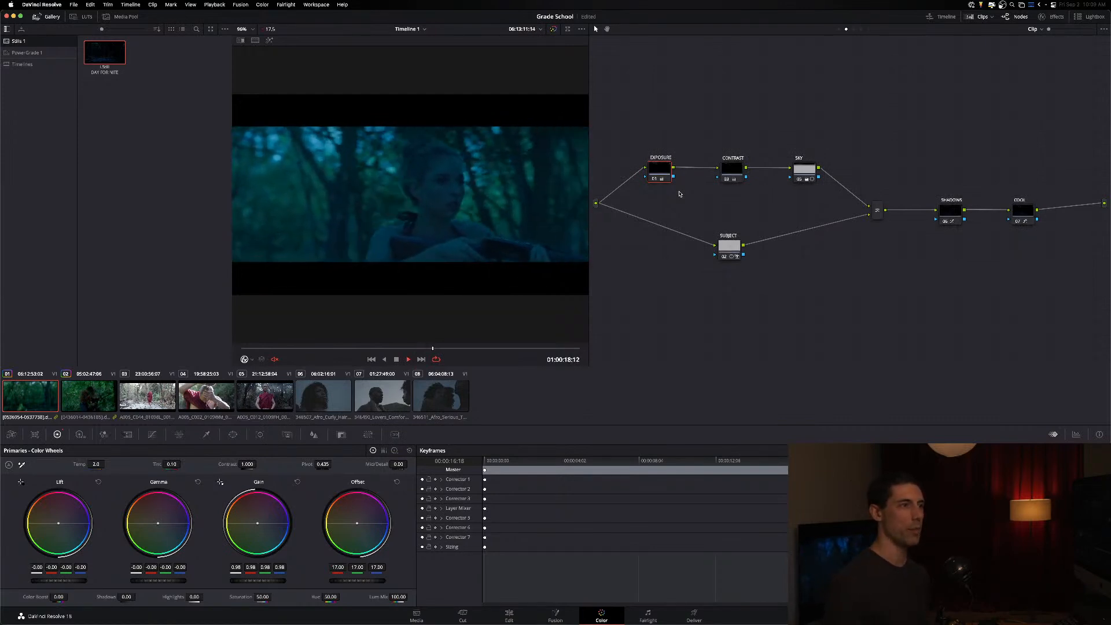
key("space")
Step: Inspect the CONTRAST and SKY nodes, and compare the shot at about 01:00:12:01 with and without the SKY node
left_click(733, 170)
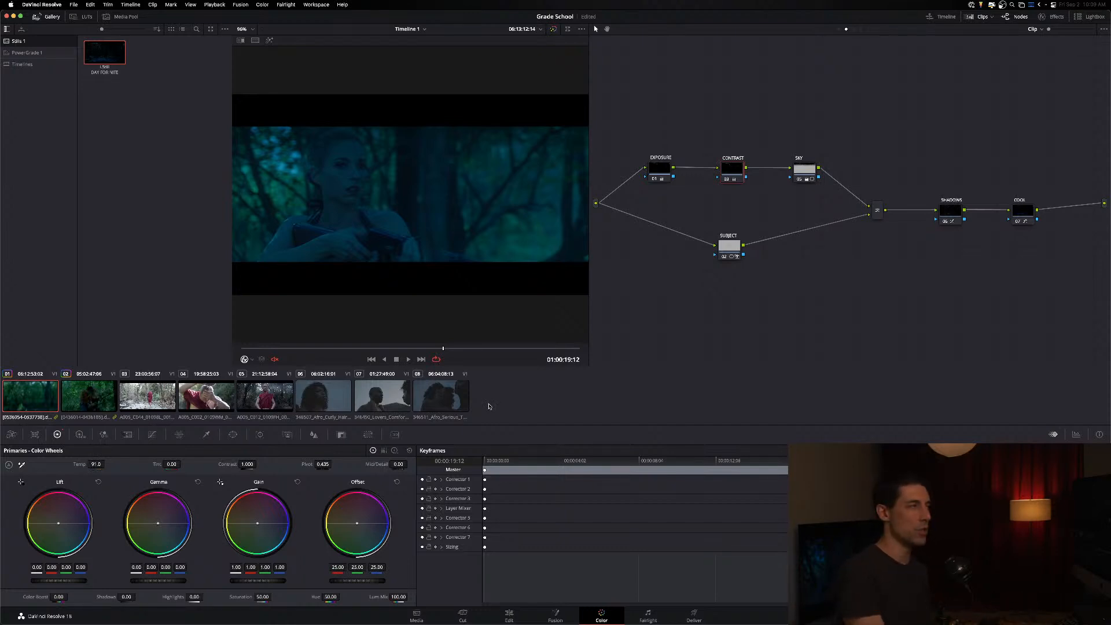
left_click(802, 166)
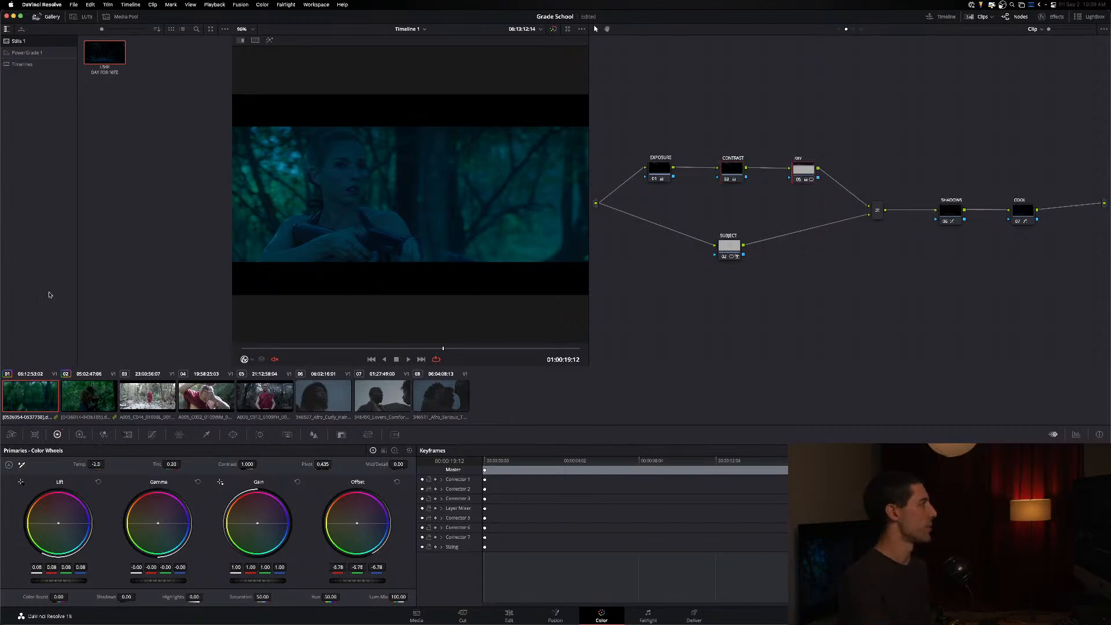
left_click_drag(299, 348, 366, 349)
key("ctrl+d")
key("ctrl+d")
key("ctrl+d")
key("ctrl+d")
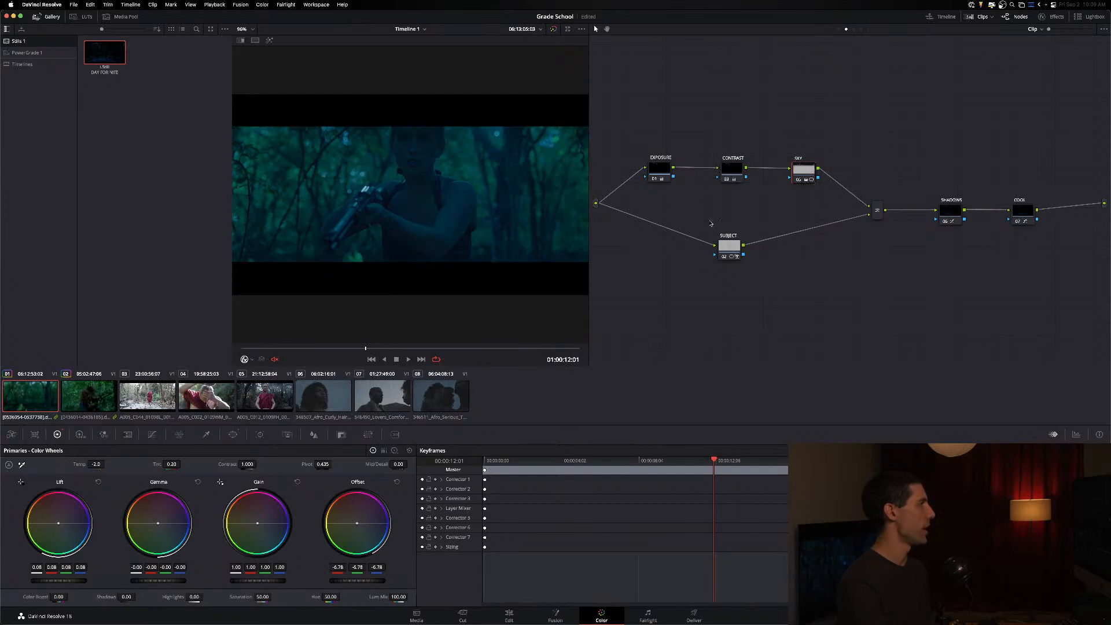
Step: Display the SKY node's window outline and examine which area it darkens by switching the node off and on
left_click(233, 434)
key("ctrl+d")
key("ctrl+d")
key("ctrl+d")
key("ctrl+d")
key("ctrl+d")
key("ctrl+d")
key("ctrl+d")
key("ctrl+d")
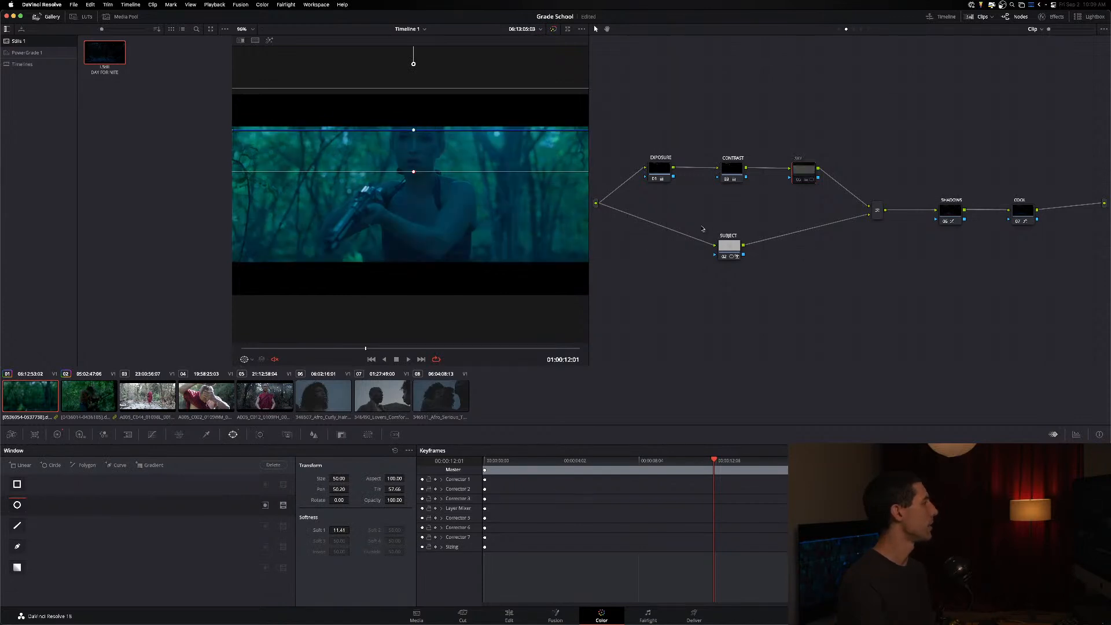
Step: Add a serial node after SKY, compare the SKY node's effect, and move its window slightly up to Pan 49.70, Tilt 58.05
key("alt+s")
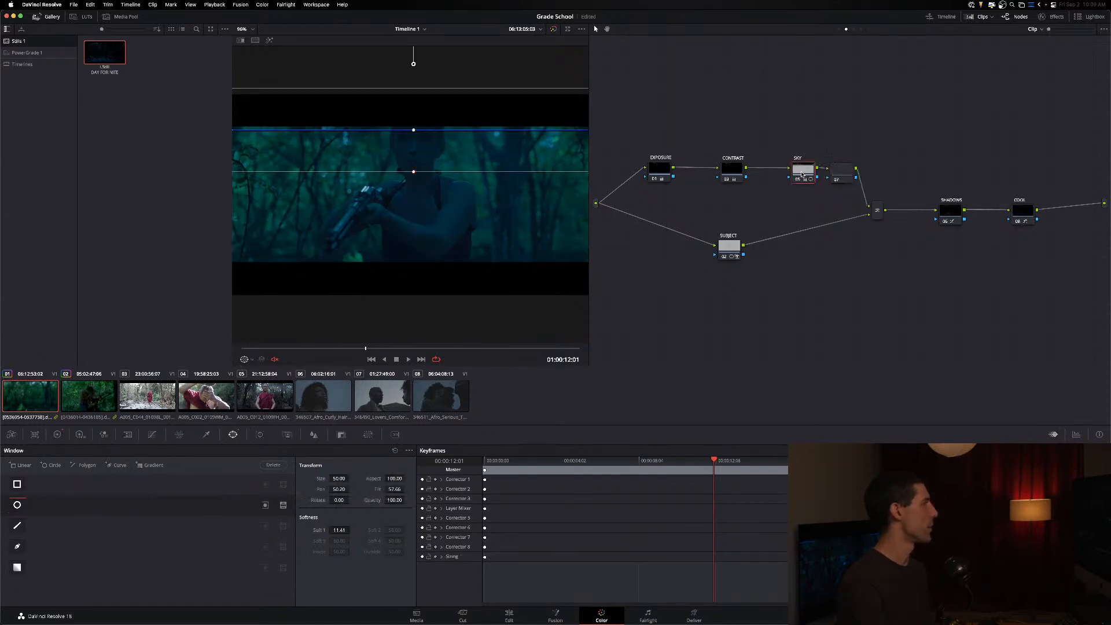
key("ctrl+d")
key("ctrl+d")
key("ctrl+d")
key("ctrl+d")
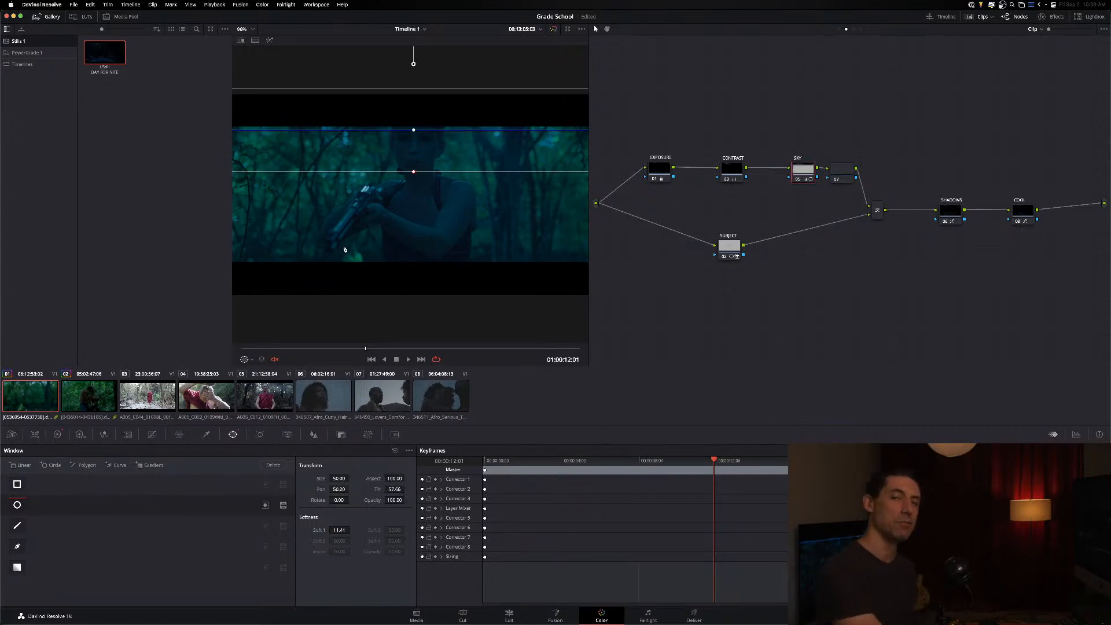
key("ctrl+d")
key("ctrl+d")
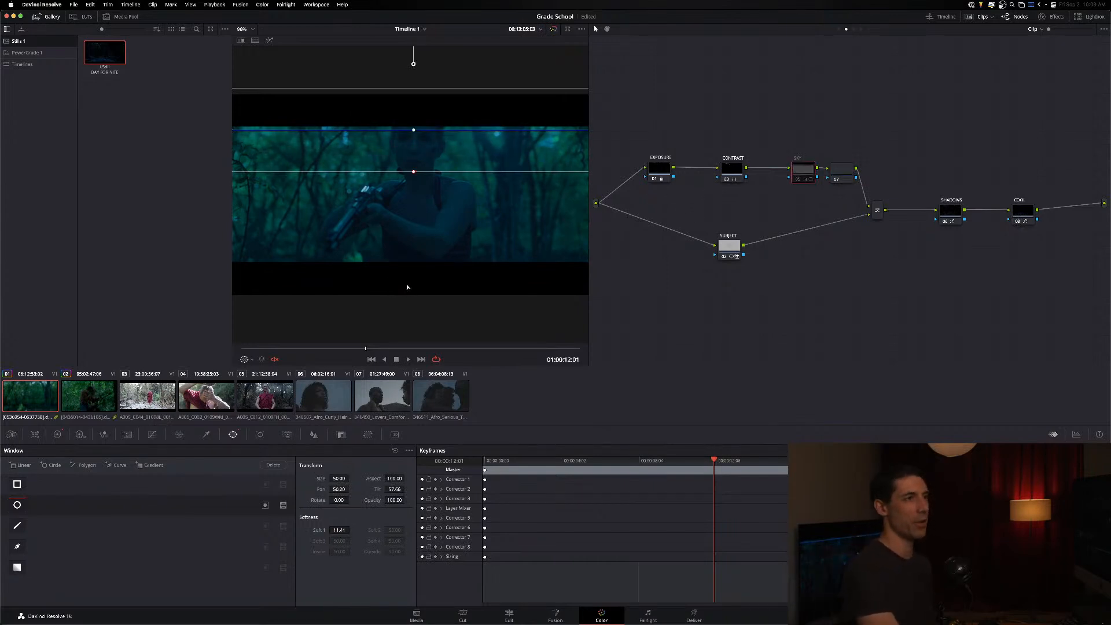
left_click_drag(459, 117, 448, 110)
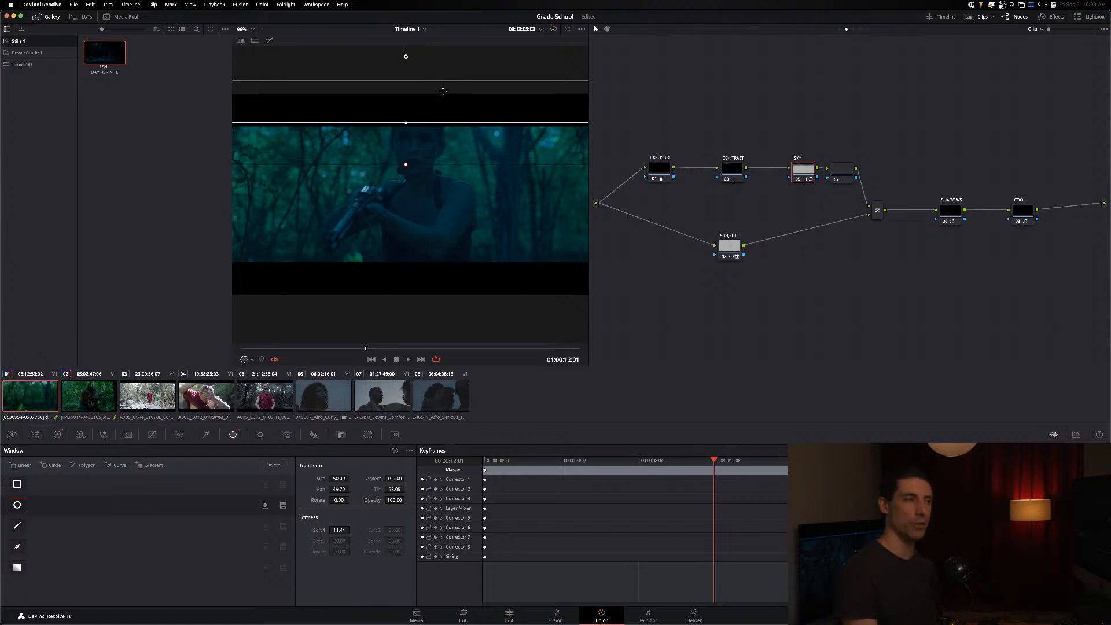
Step: Move the SUBJECT node's oval window slightly up over the woman at about 01:00:07:20, and compare the node on and off
left_click_drag(369, 347, 558, 349)
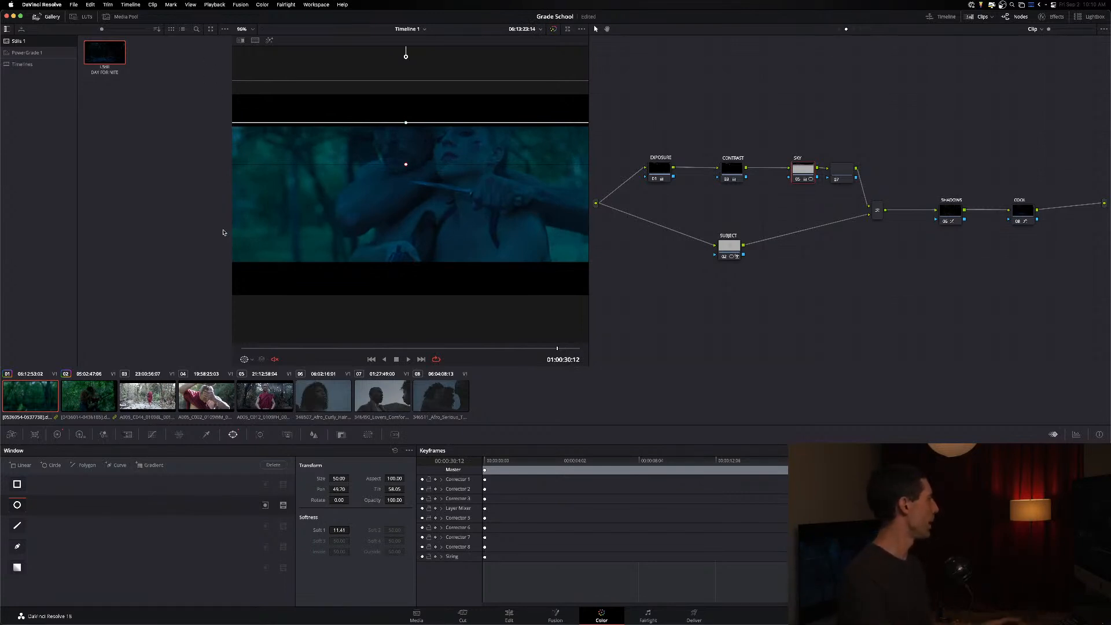
left_click_drag(556, 349, 568, 349)
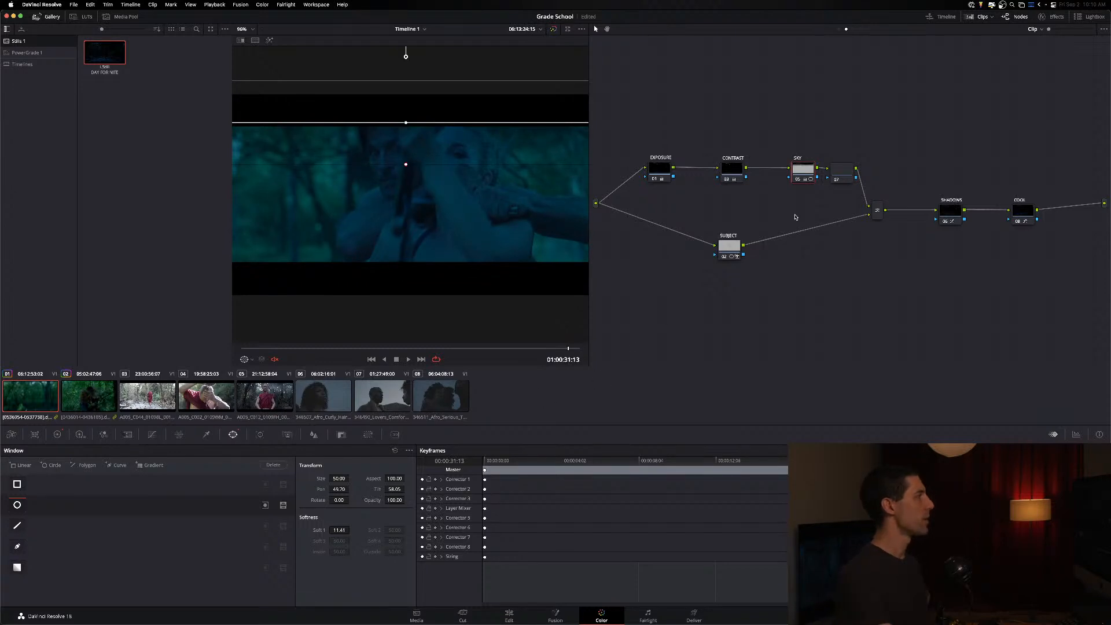
left_click(731, 250)
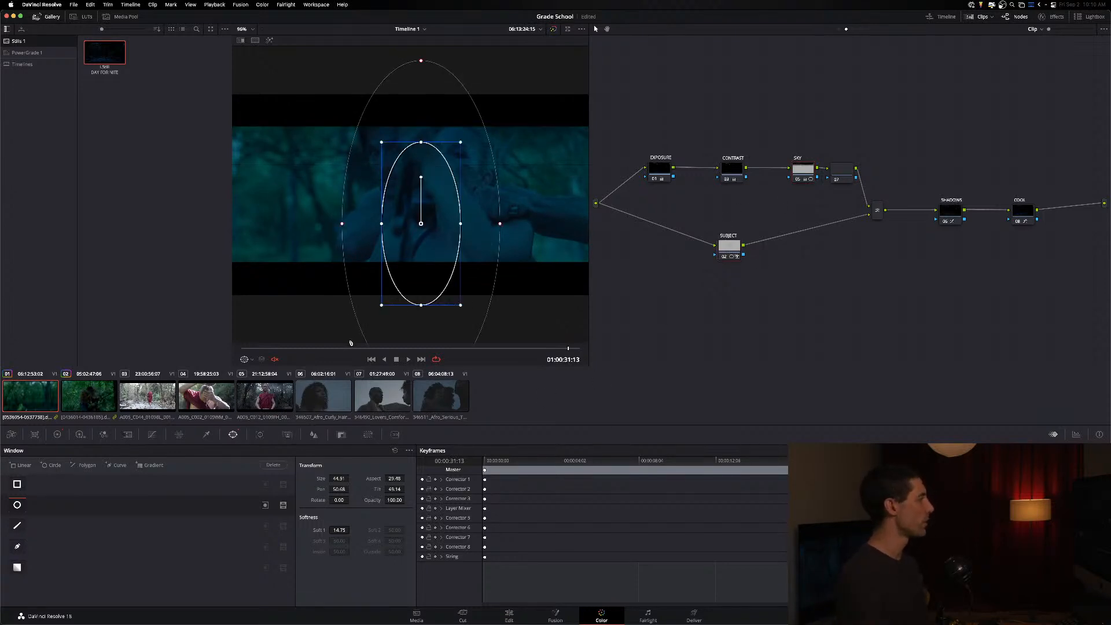
left_click_drag(353, 351, 323, 350)
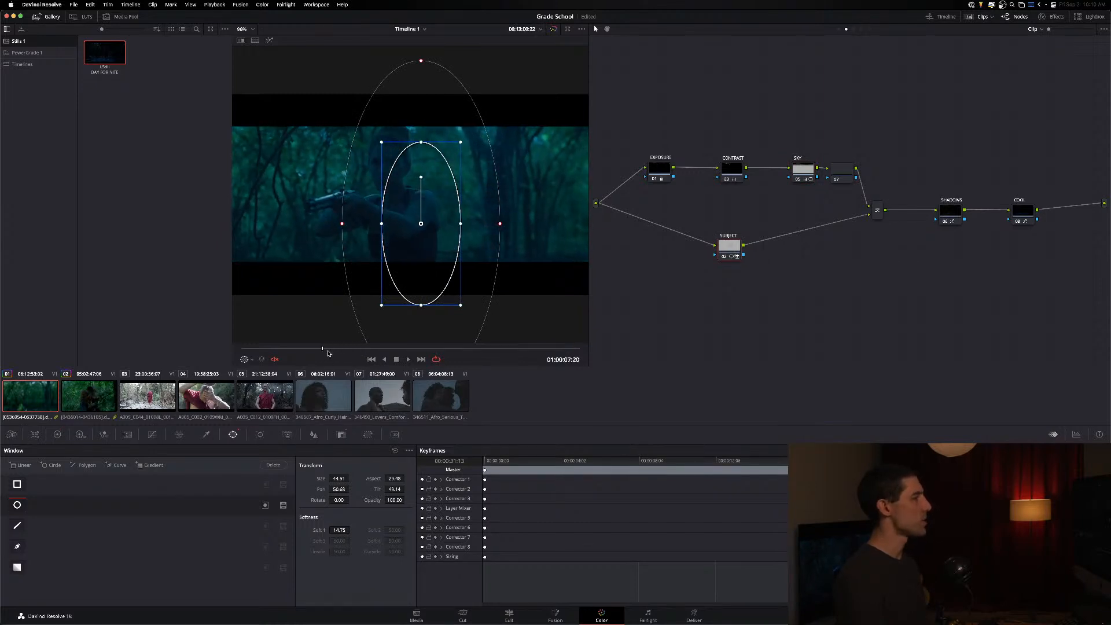
left_click_drag(400, 211, 389, 196)
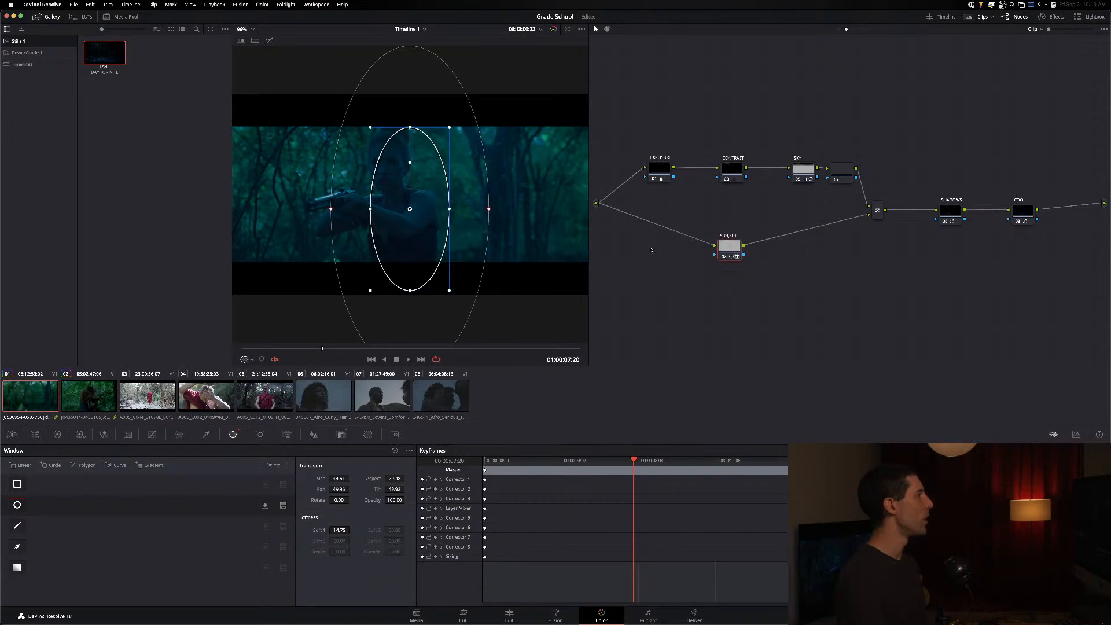
key("ctrl+d")
key("ctrl+d")
key("ctrl+d")
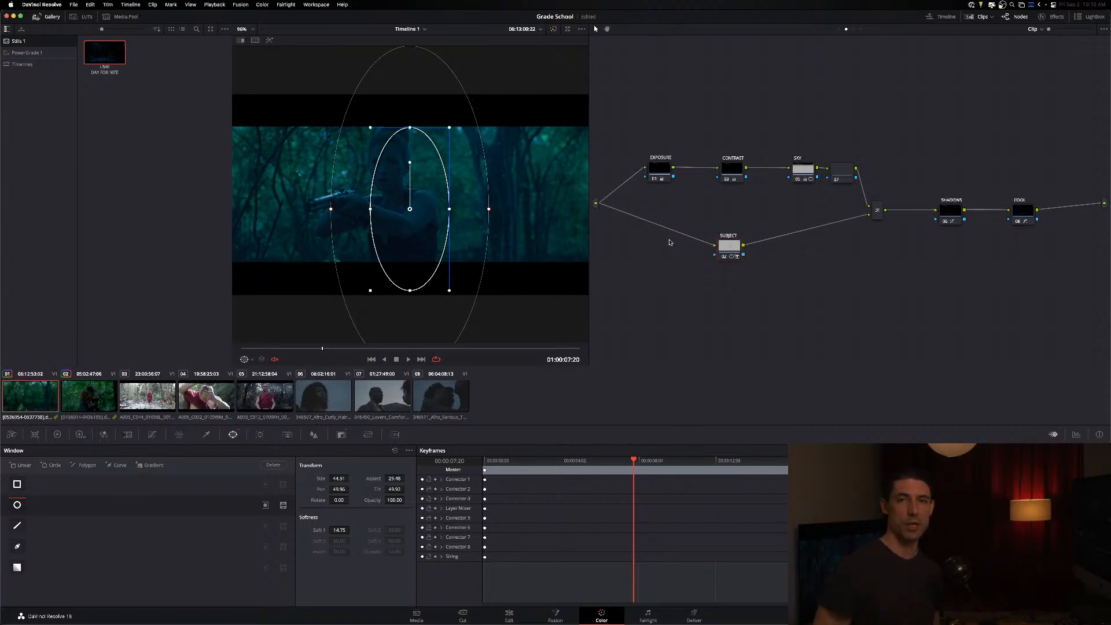
Step: Widen the SUBJECT oval window to Size 54.10 and Aspect 43.97, and position it over the woman at about 01:00:08:21
left_click_drag(418, 214, 398, 227)
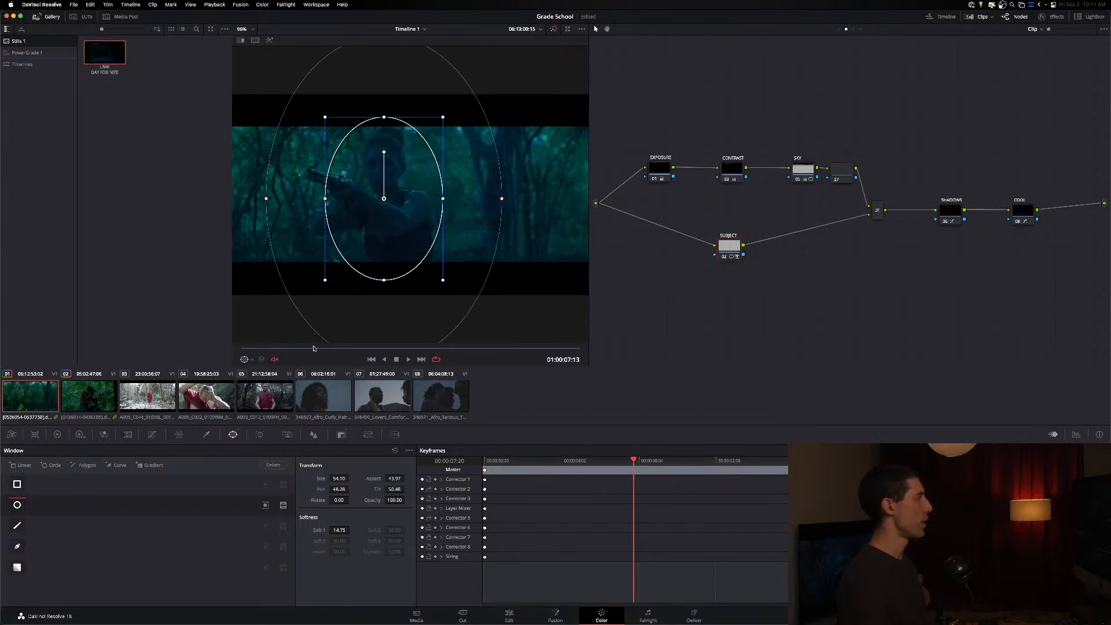
left_click(376, 346)
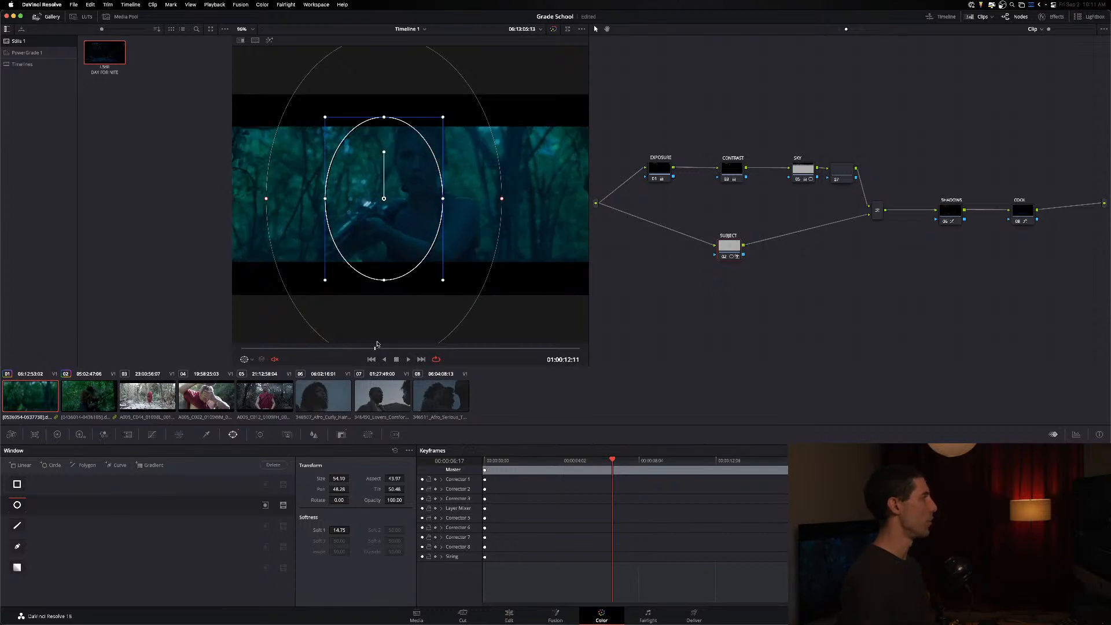
left_click_drag(376, 345, 333, 347)
left_click_drag(401, 232, 423, 228)
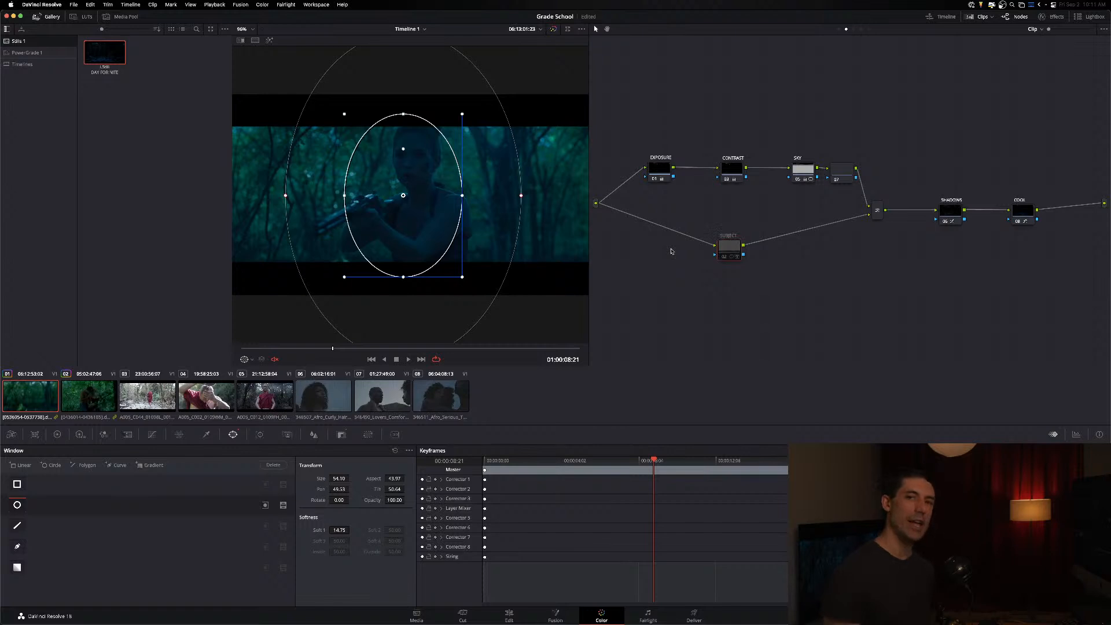
key("super+d")
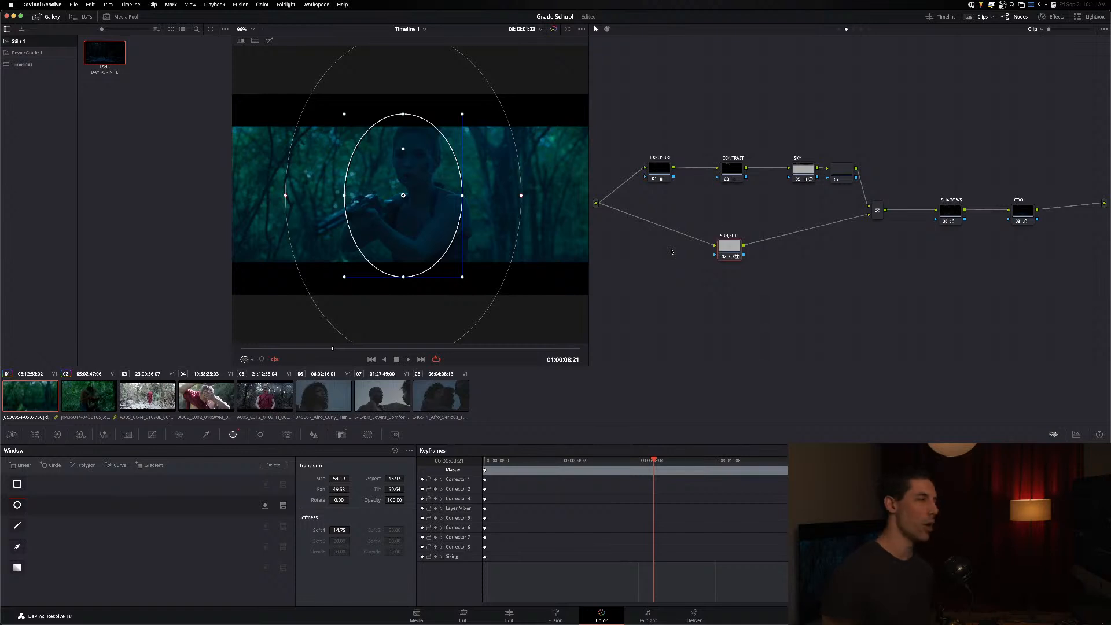
Step: Adjust the SUBJECT node's key output gain, testing it at 0 and raising it to slightly above 1
left_click(342, 434)
left_click_drag(330, 533, 20, 525)
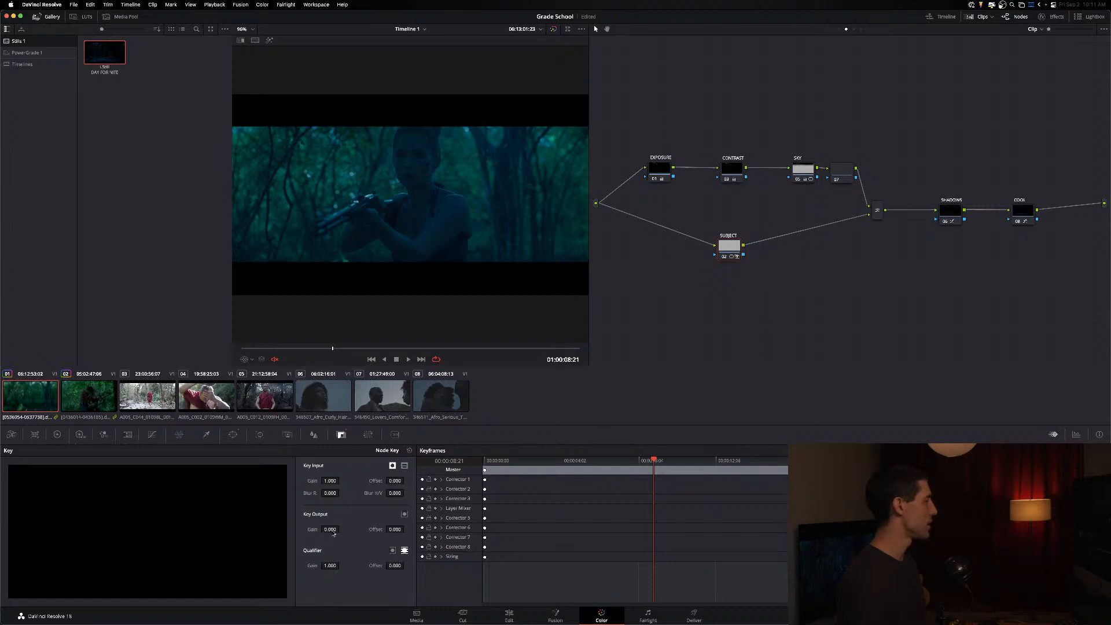
left_click_drag(332, 533, 293, 535)
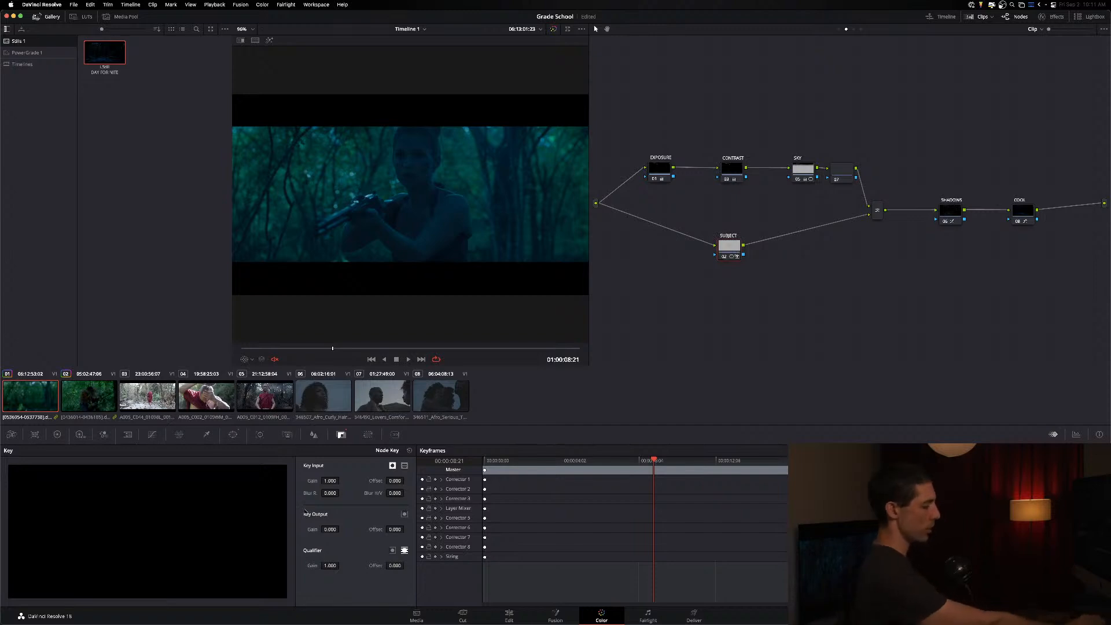
left_click_drag(330, 529, 392, 530)
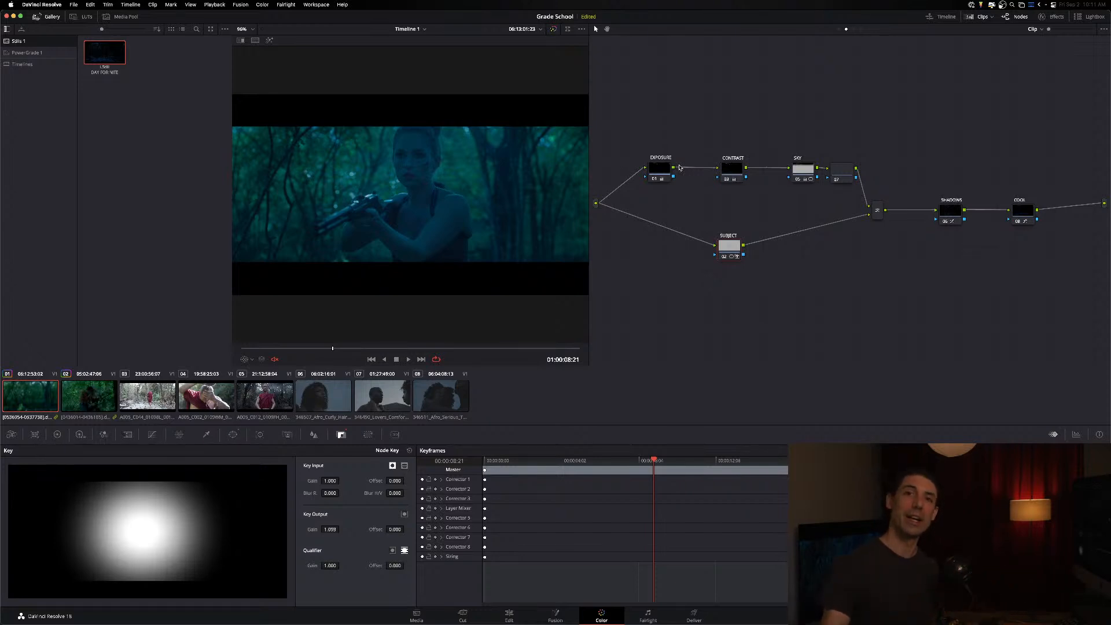
left_click_drag(729, 249, 726, 250)
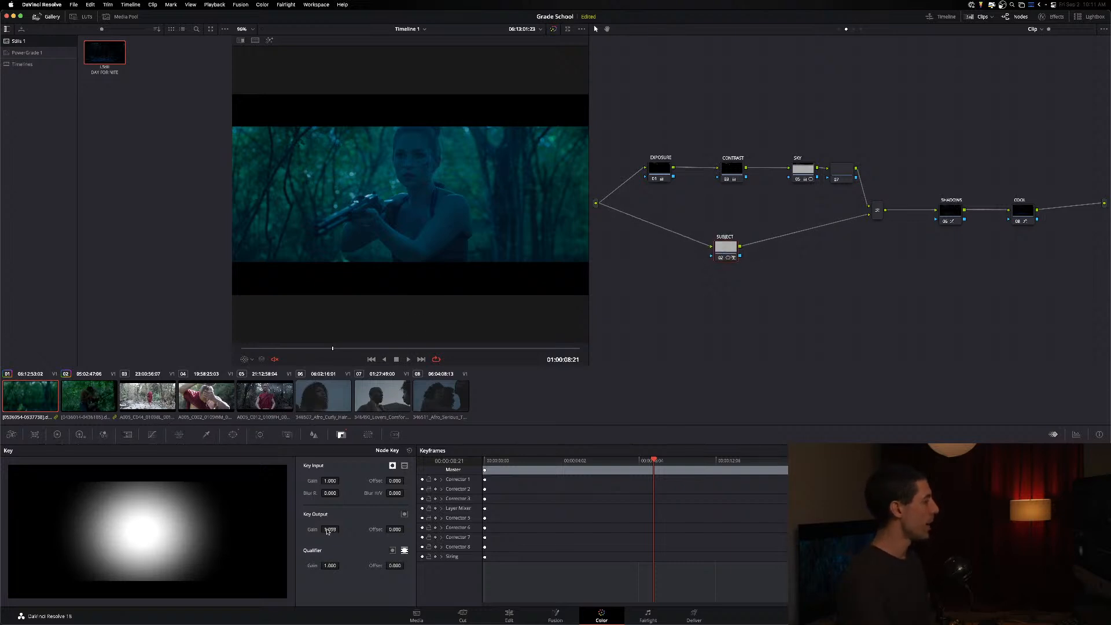
mouse_move(318, 532)
left_mouse_down()
mouse_move(28, 538)
mouse_move(361, 546)
mouse_move(266, 545)
mouse_move(324, 544)
mouse_move(311, 544)
left_mouse_up()
left_click(234, 434)
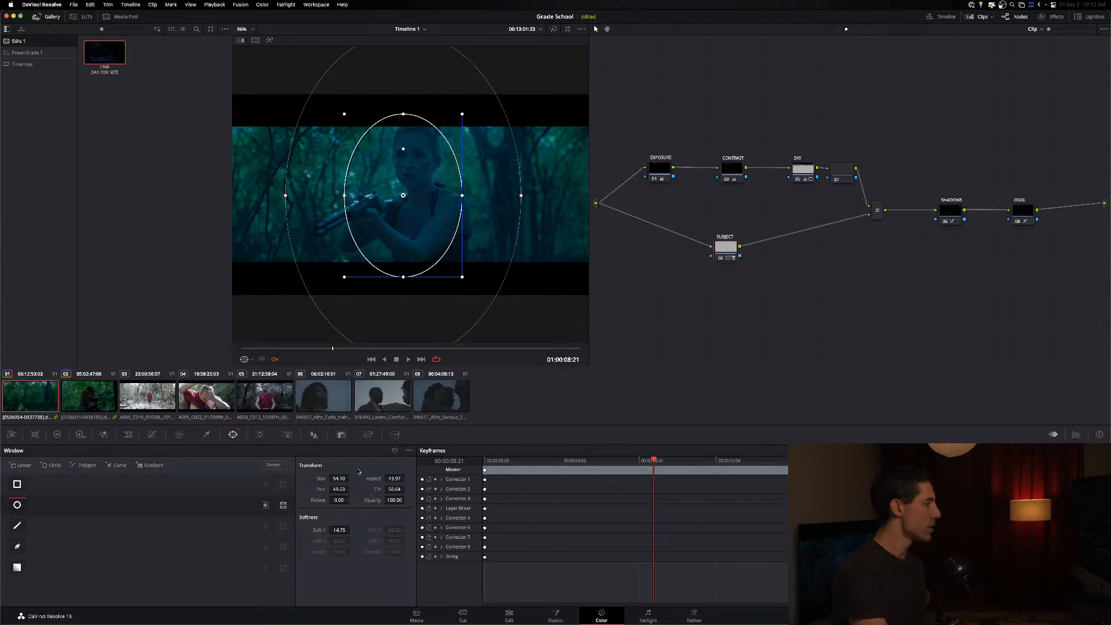
Step: Apply the saved DAY FOR NITE grade to the third clip, the monk walking along the forest stream
left_click(54, 436)
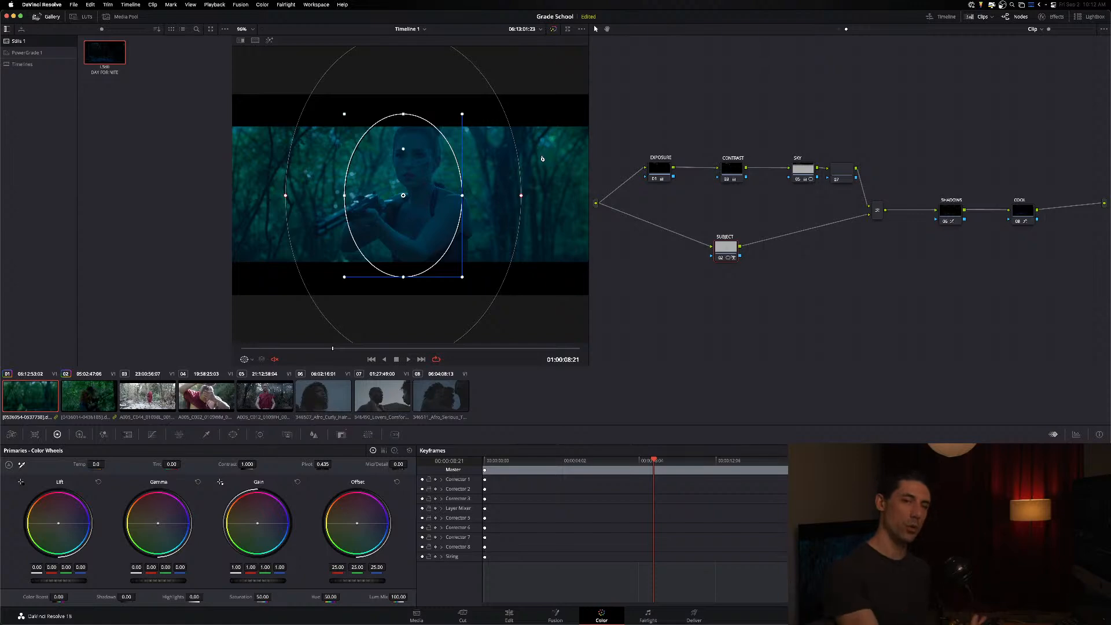
left_click(145, 388)
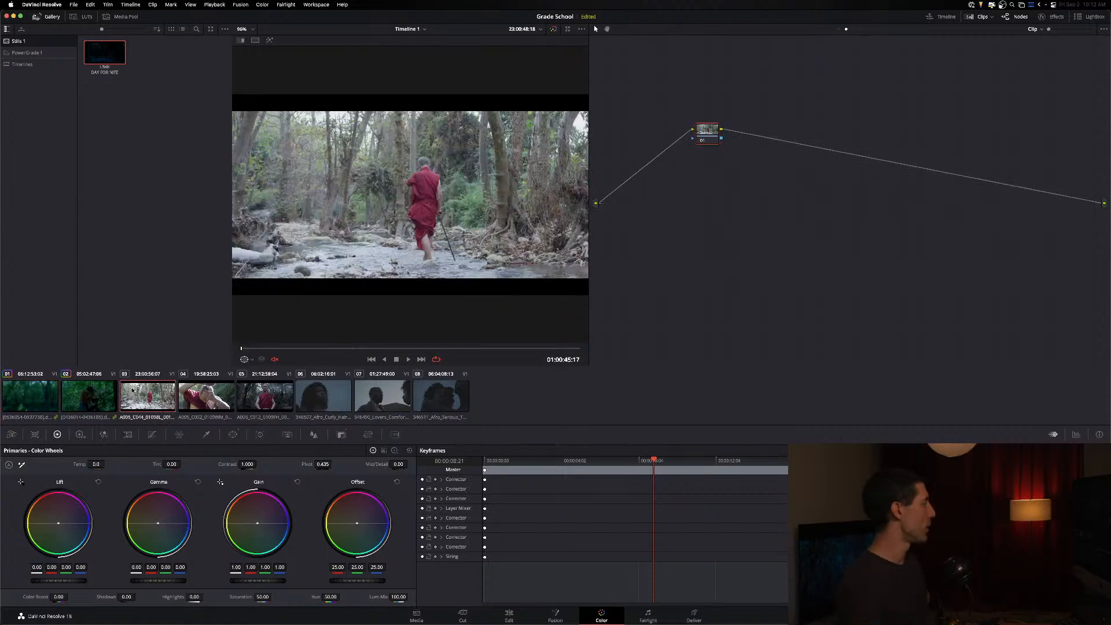
double_click(96, 60)
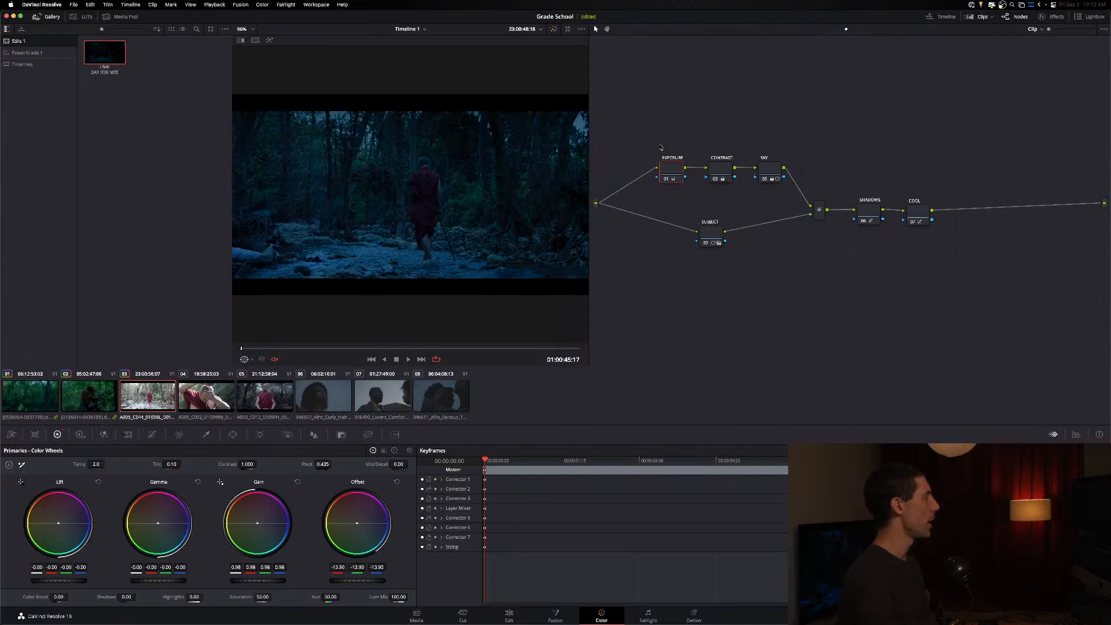
Step: Inspect the SUBJECT node's key output settings and its oval window over the monk
left_click(710, 233)
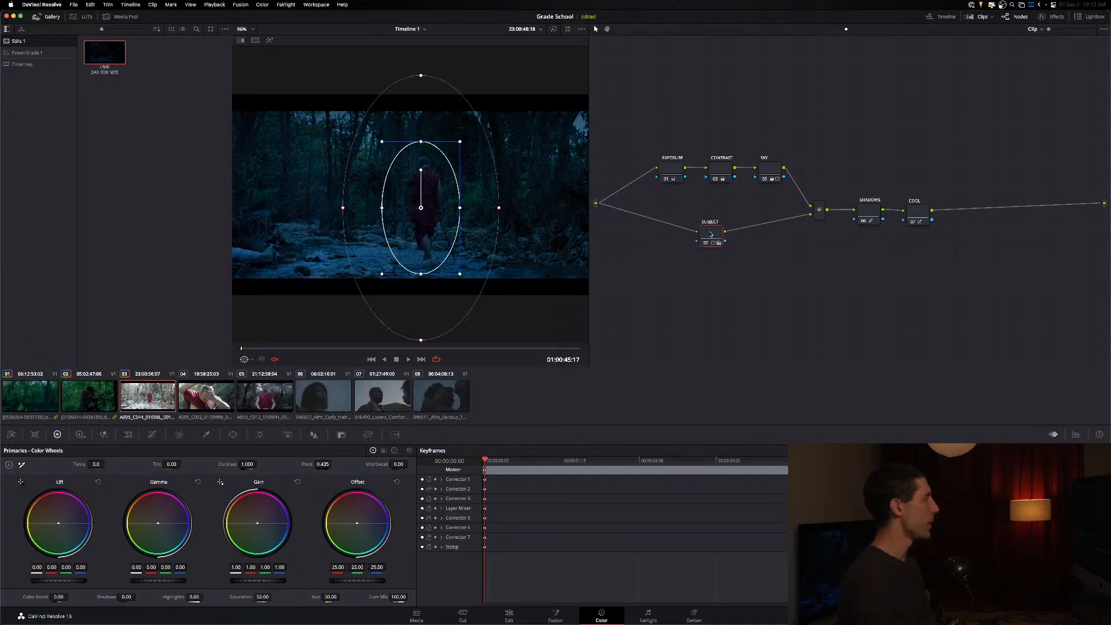
left_click(342, 435)
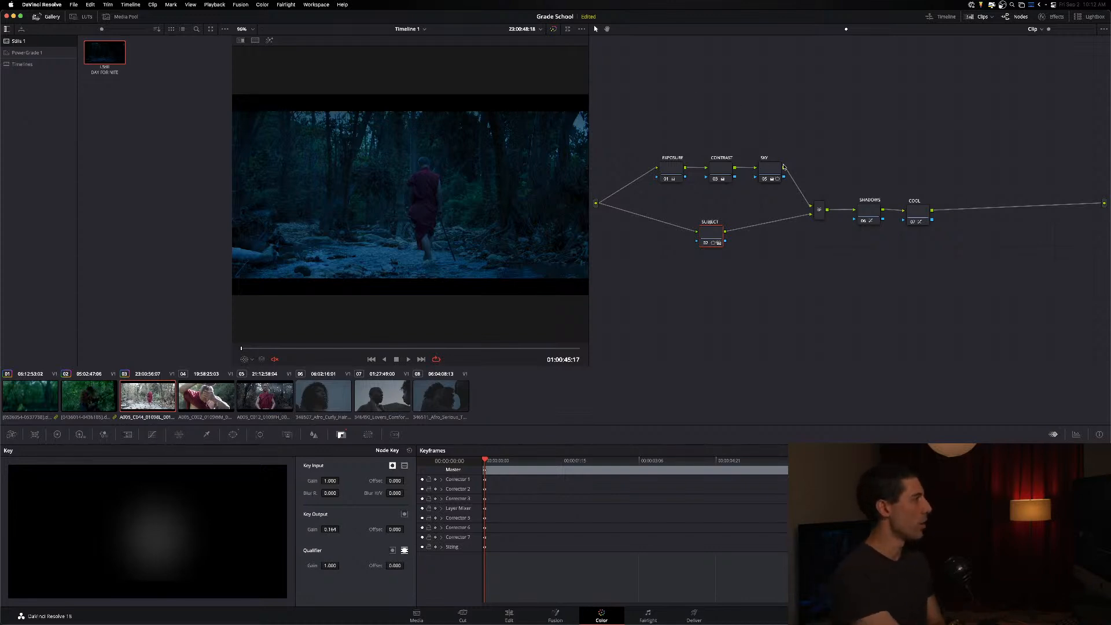
left_click_drag(700, 232, 703, 231)
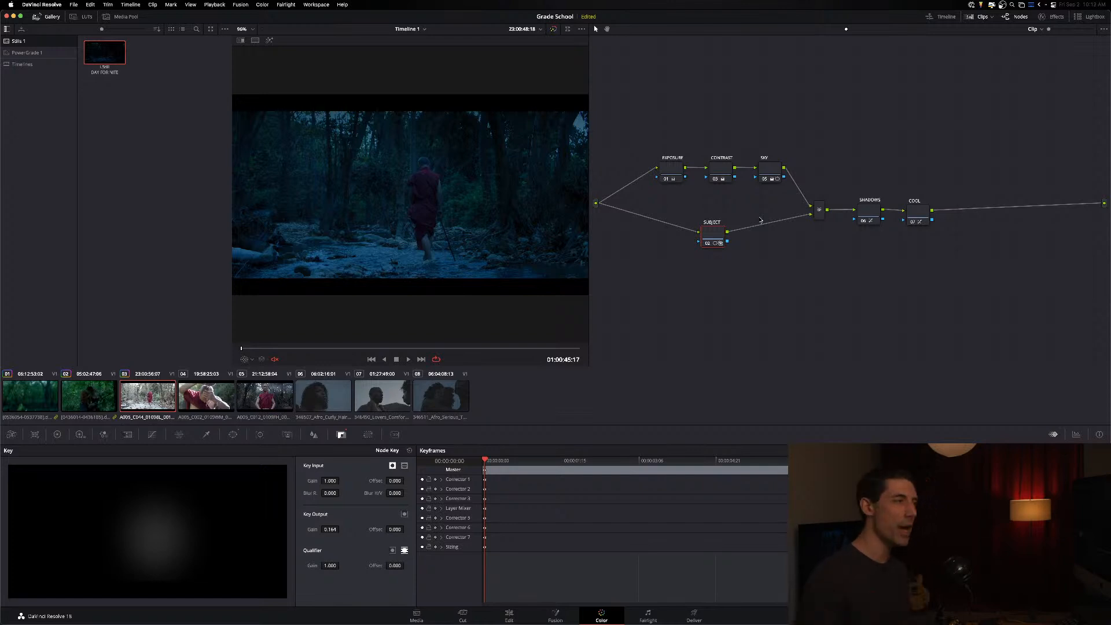
left_click_drag(724, 234, 718, 233)
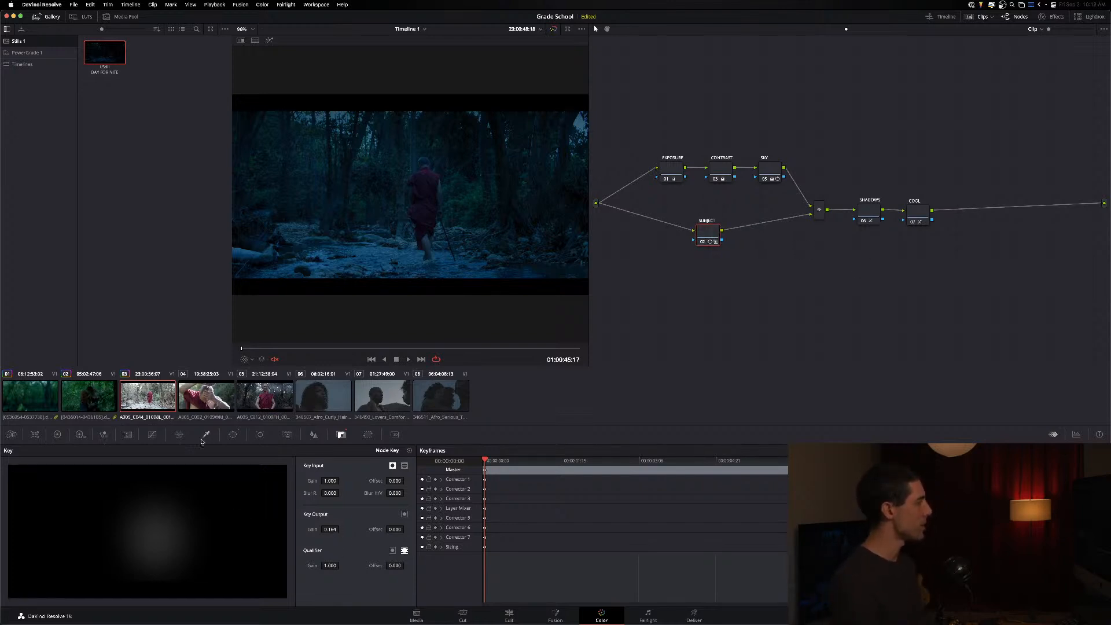
left_click(234, 434)
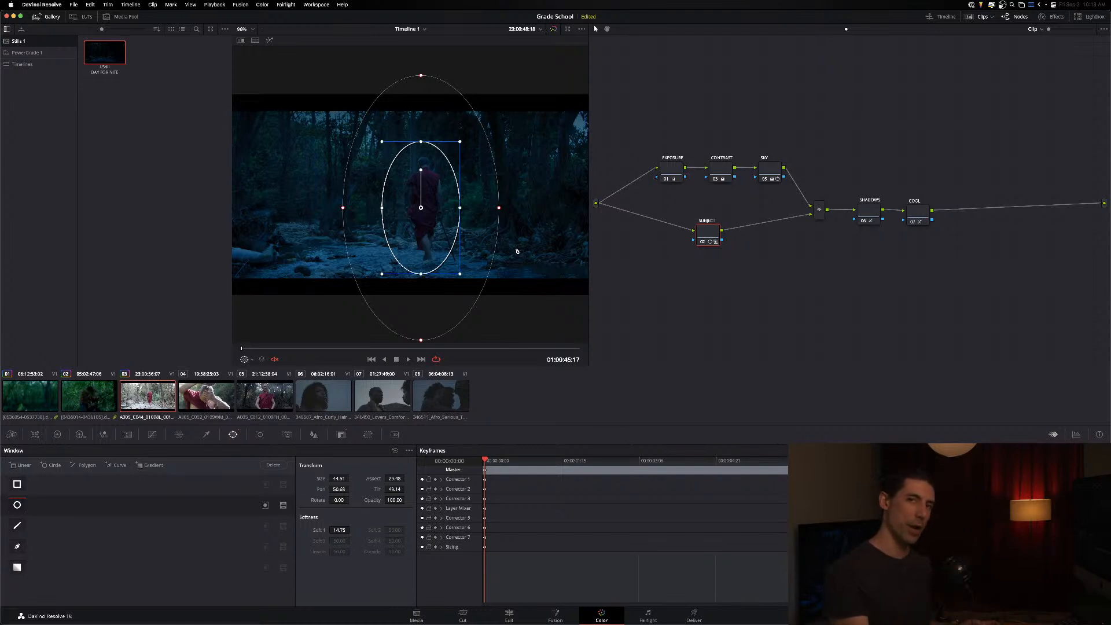
Step: Move the layer mixer up and the SUBJECT node lower in the graph, and reconnect SUBJECT's input to the source
left_click_drag(818, 211, 814, 197)
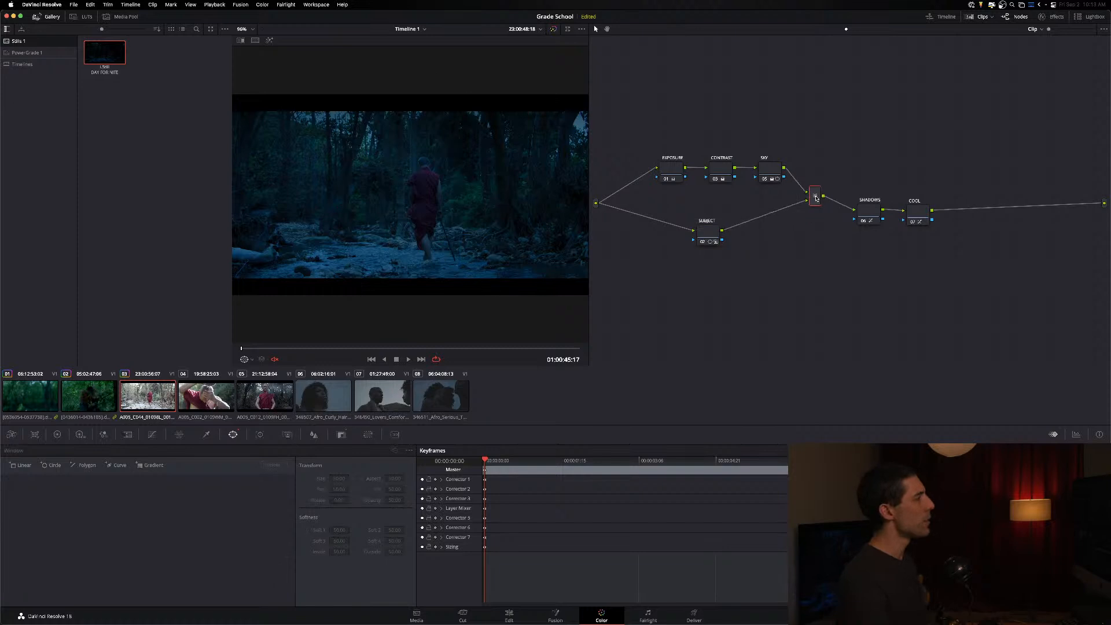
left_click(709, 239)
left_click_drag(699, 248, 716, 266)
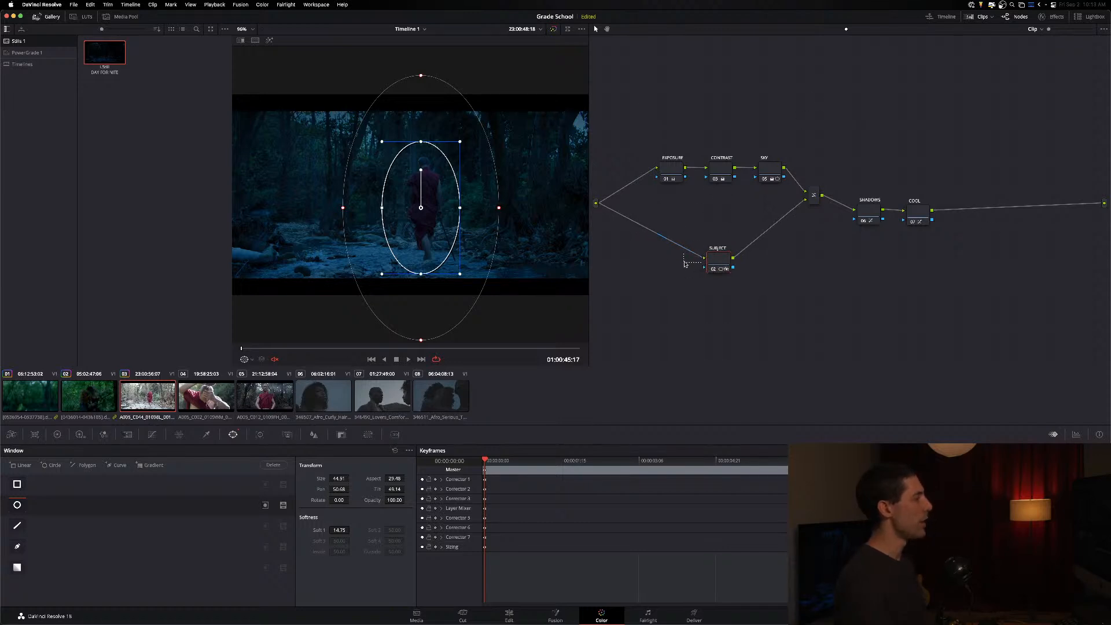
left_click_drag(702, 257, 550, 285)
left_click_drag(704, 262, 595, 204)
left_click_drag(723, 260, 728, 260)
Step: Examine the SHADOWS node's custom curve and compare the image with the node on and off
left_click(872, 211)
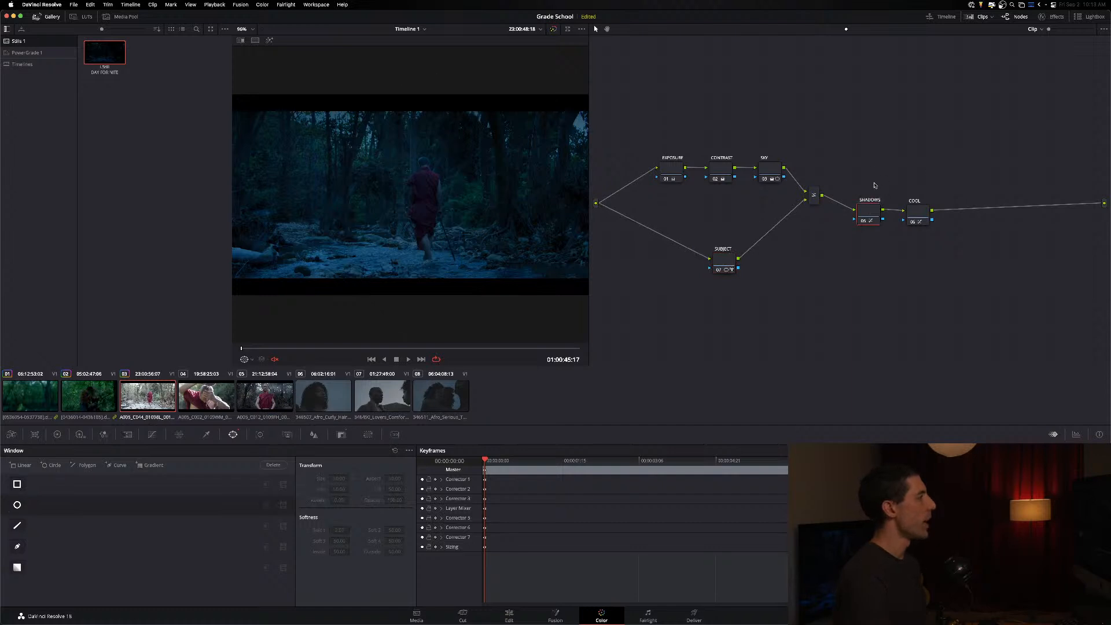
left_click(153, 435)
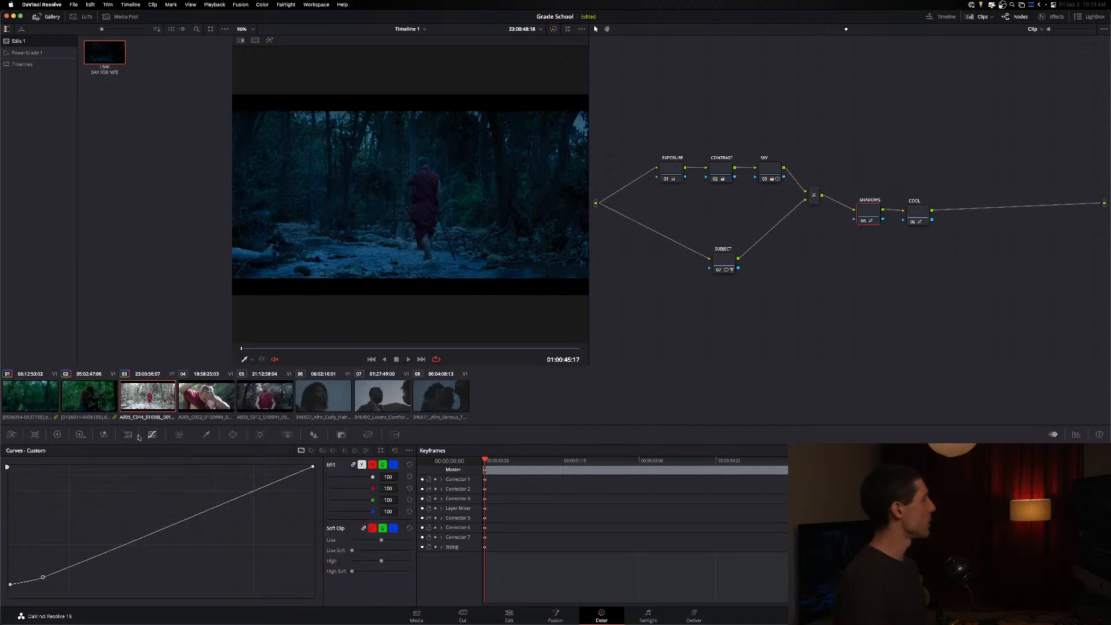
key("ctrl+d")
key("ctrl+d")
key("ctrl+d")
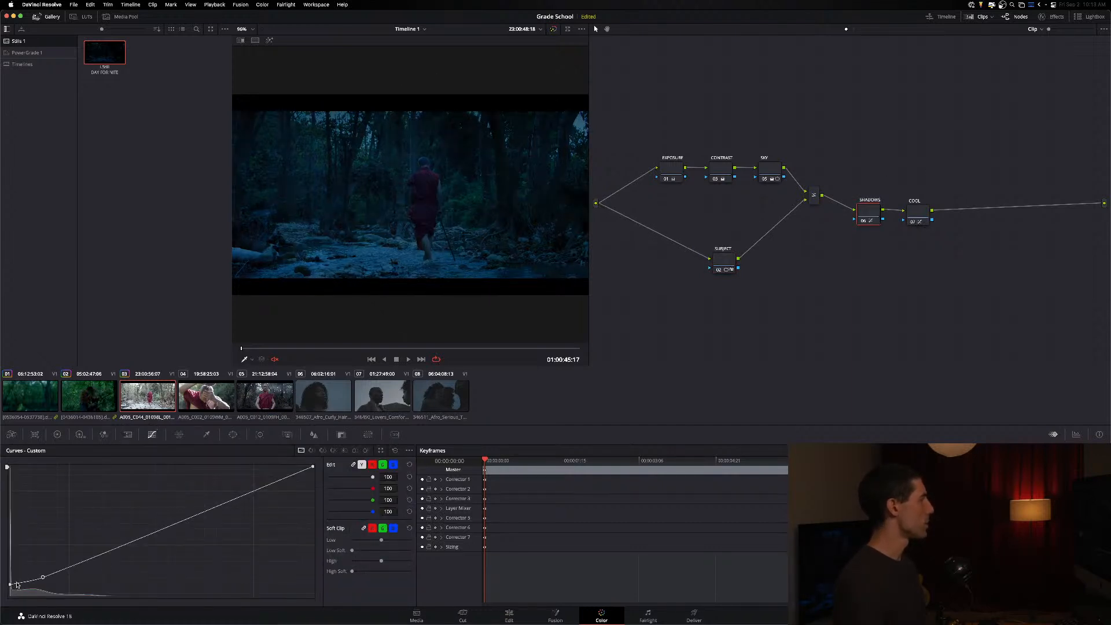
key("ctrl+d")
mouse_move(2, 483)
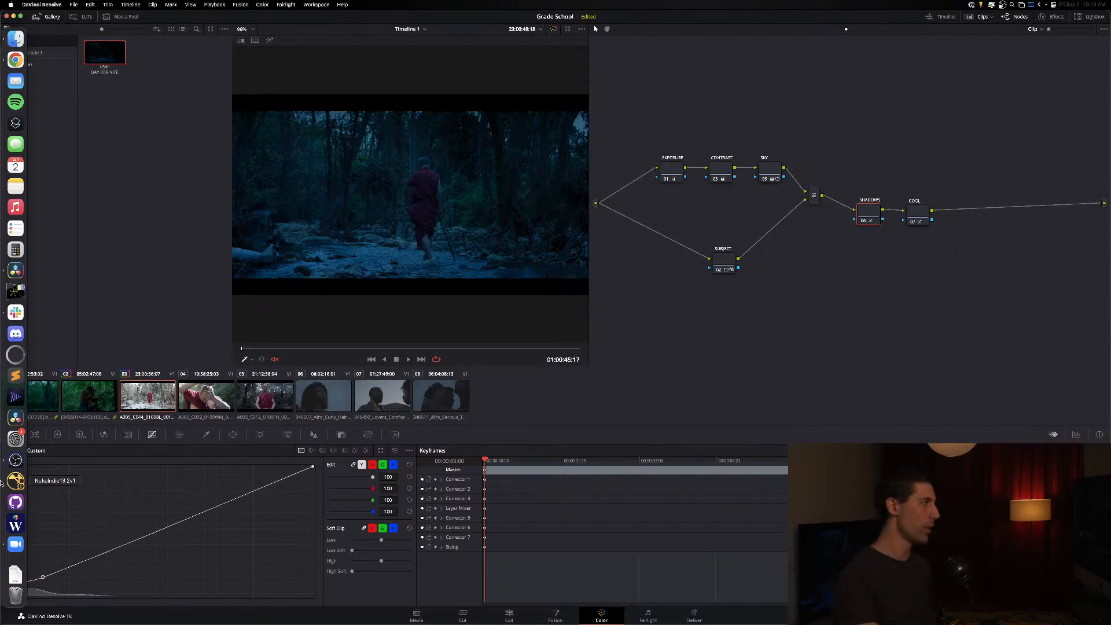
Step: View the COOL node's custom curve and line up the SHADOWS and COOL nodes in the graph
left_click(921, 213)
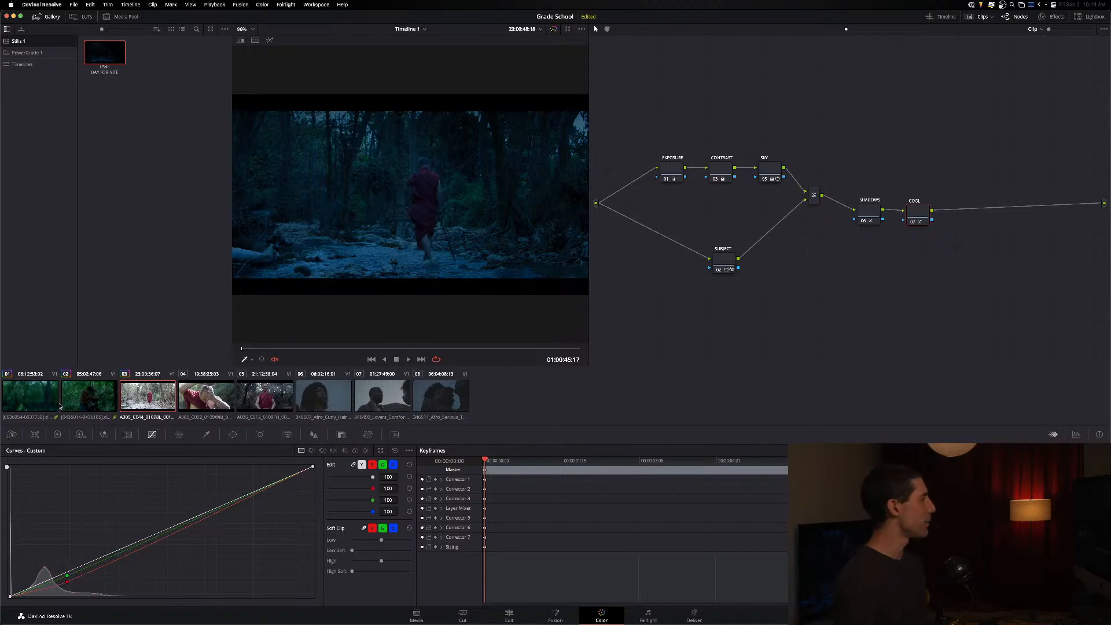
left_click_drag(929, 214, 874, 204)
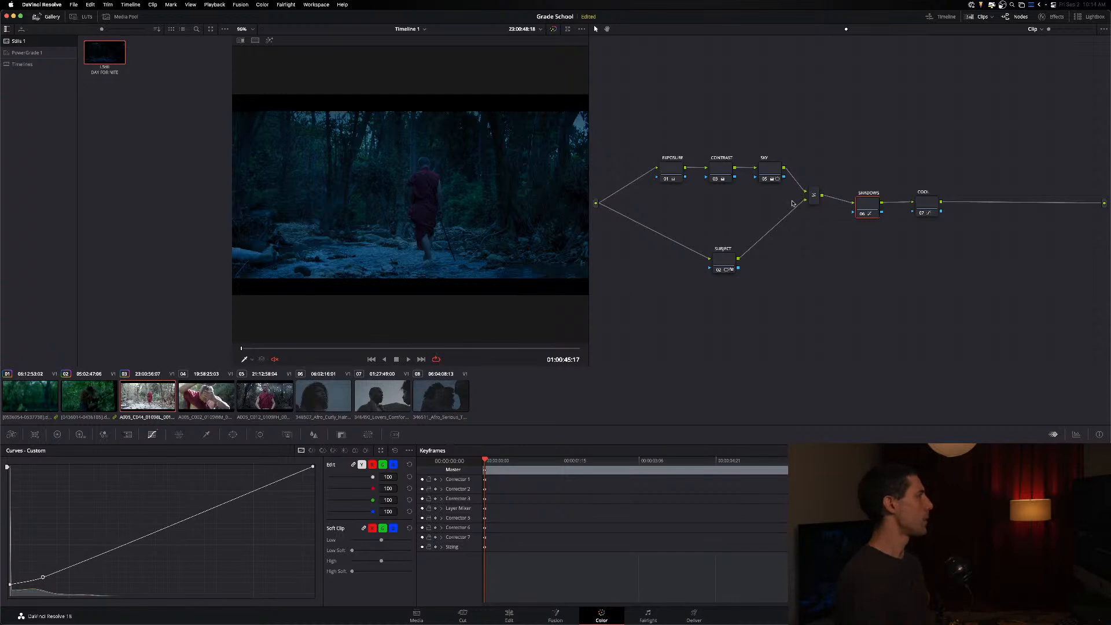
Step: Delete all the grade's nodes from the monk clip and add a serial node after the remaining one
left_click_drag(990, 309, 647, 127)
left_click_drag(947, 301, 660, 141)
key("Delete")
key("alt+s")
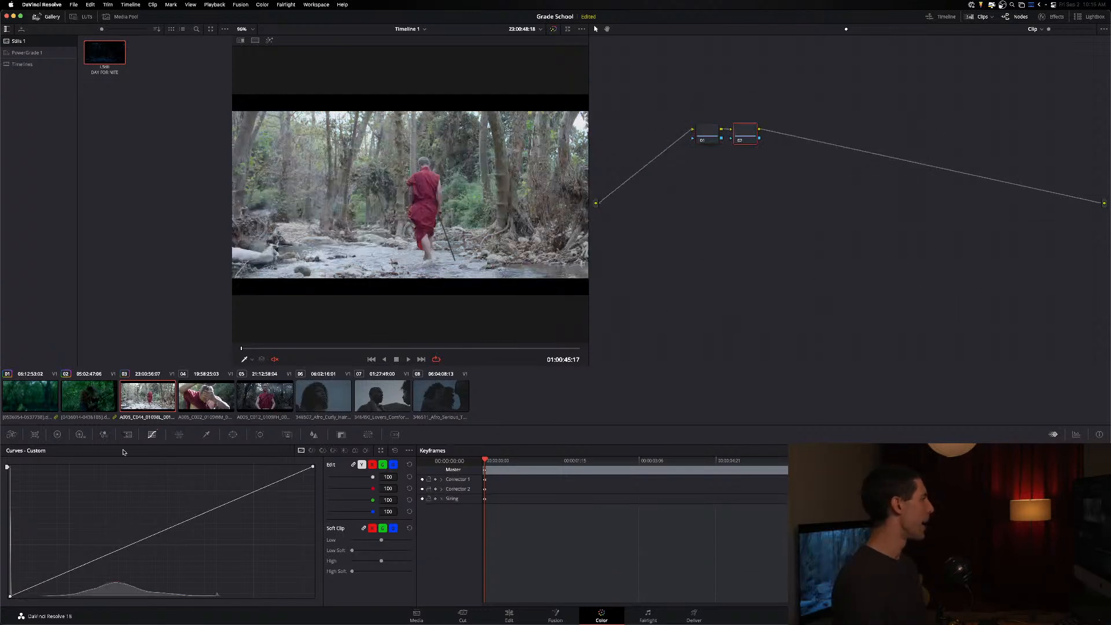
Step: Make node 02 monochrome in the RGB Mixer, with green at about 0.54 and red at about 0.02
left_click(57, 434)
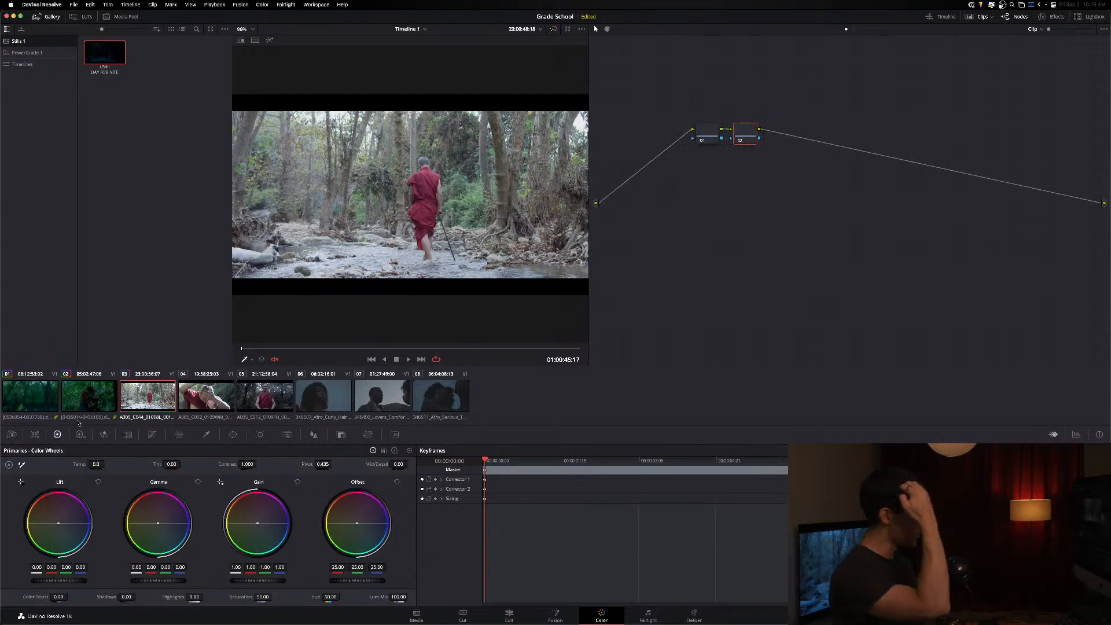
left_click(104, 435)
left_click(327, 598)
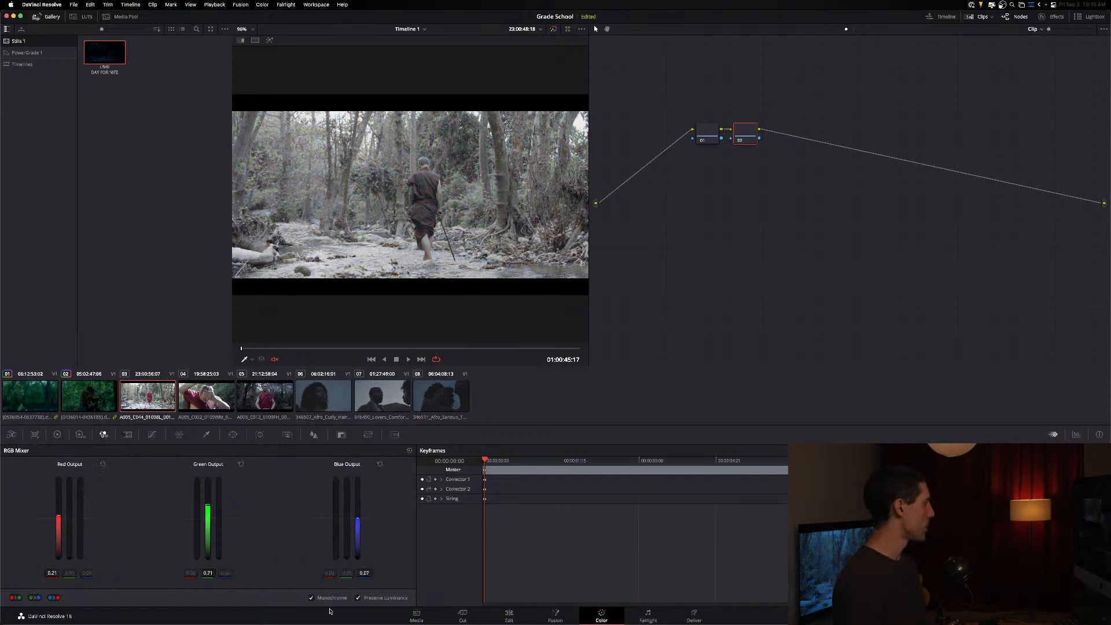
mouse_move(208, 518)
left_mouse_down()
mouse_move(207, 490)
mouse_move(207, 508)
left_mouse_up()
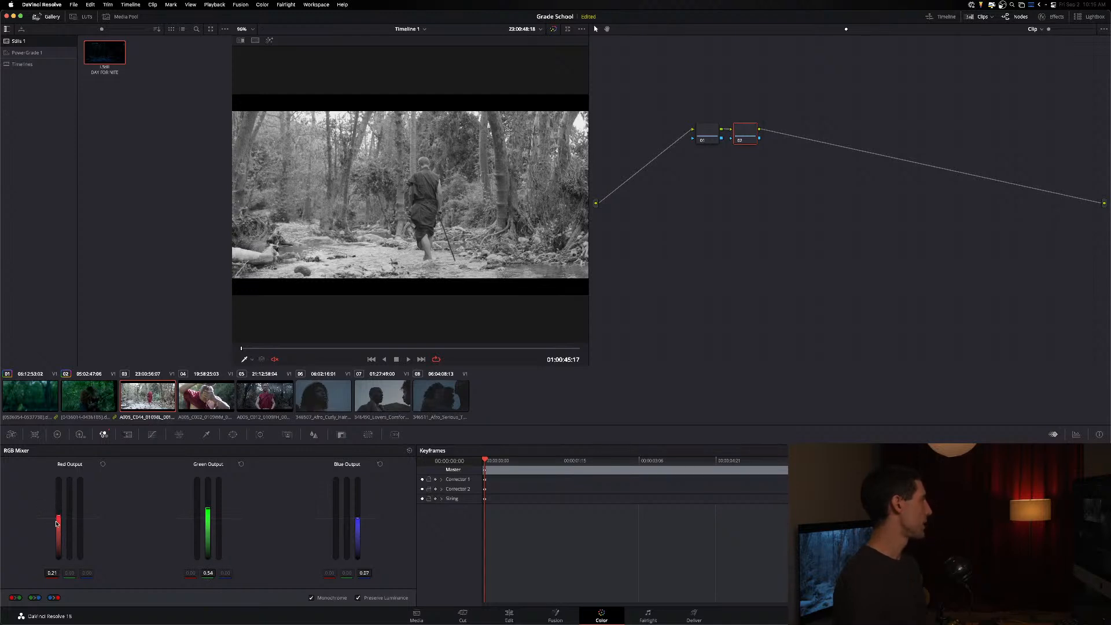
mouse_move(58, 522)
left_mouse_down()
mouse_move(58, 502)
mouse_move(58, 514)
left_mouse_up()
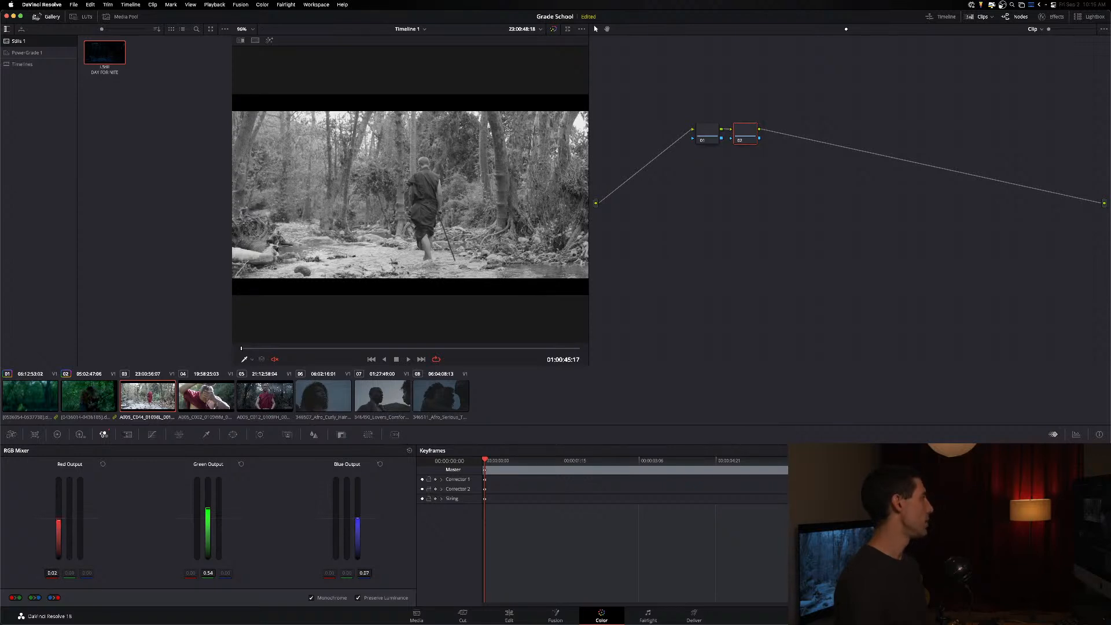
Step: Add two serial nodes after the monochrome node, darkening the image in the first and tinting it cool blue in the second
key("alt+s")
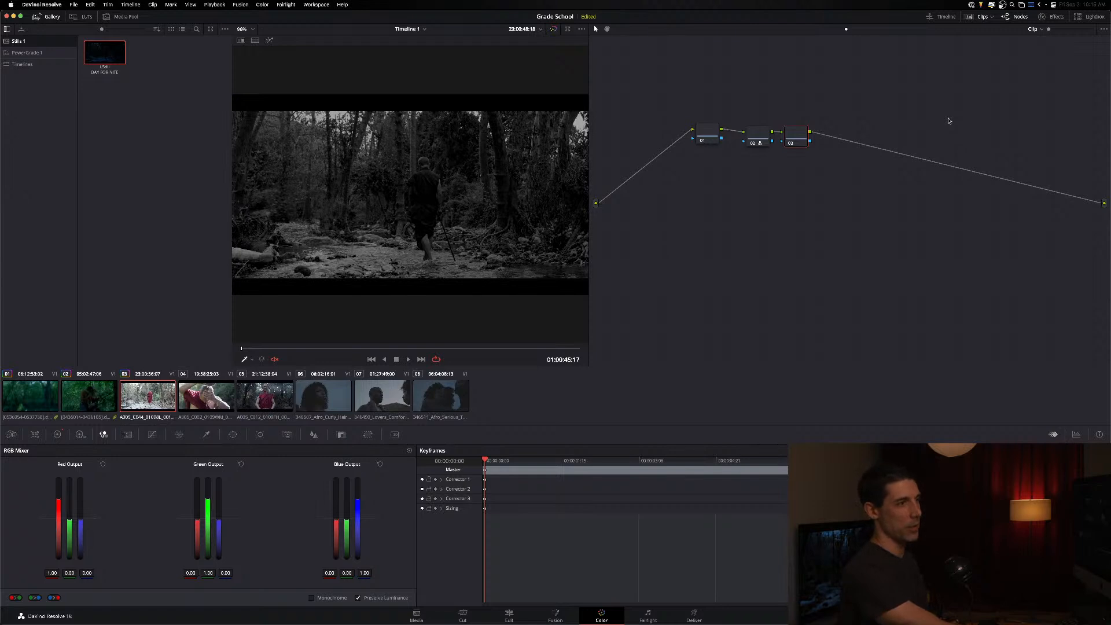
key("alt+s")
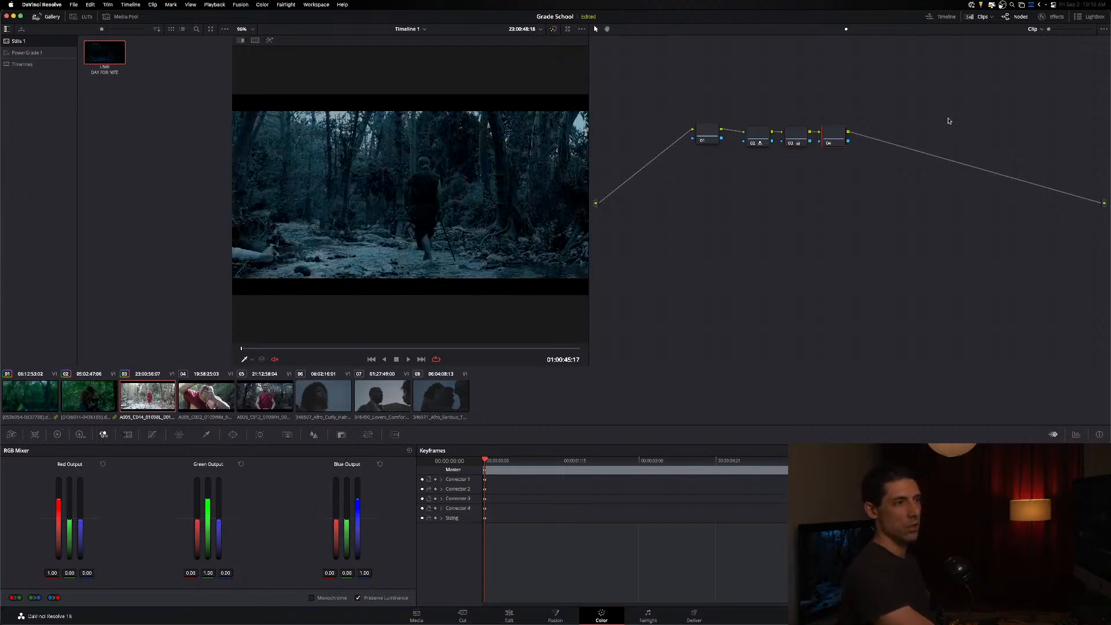
Step: Compare the monochrome night look with node 04's blue tint on and off
key("ctrl+d")
key("ctrl+d")
key("ctrl+d")
key("ctrl+d")
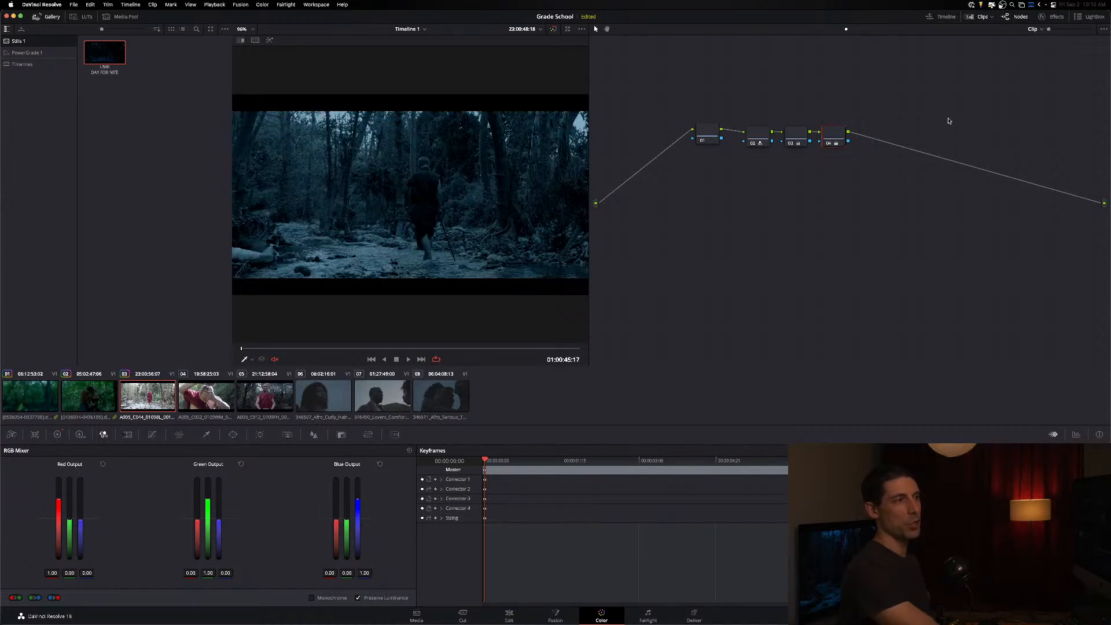
key("ctrl+d")
key("ctrl+d")
key("ctrl+d")
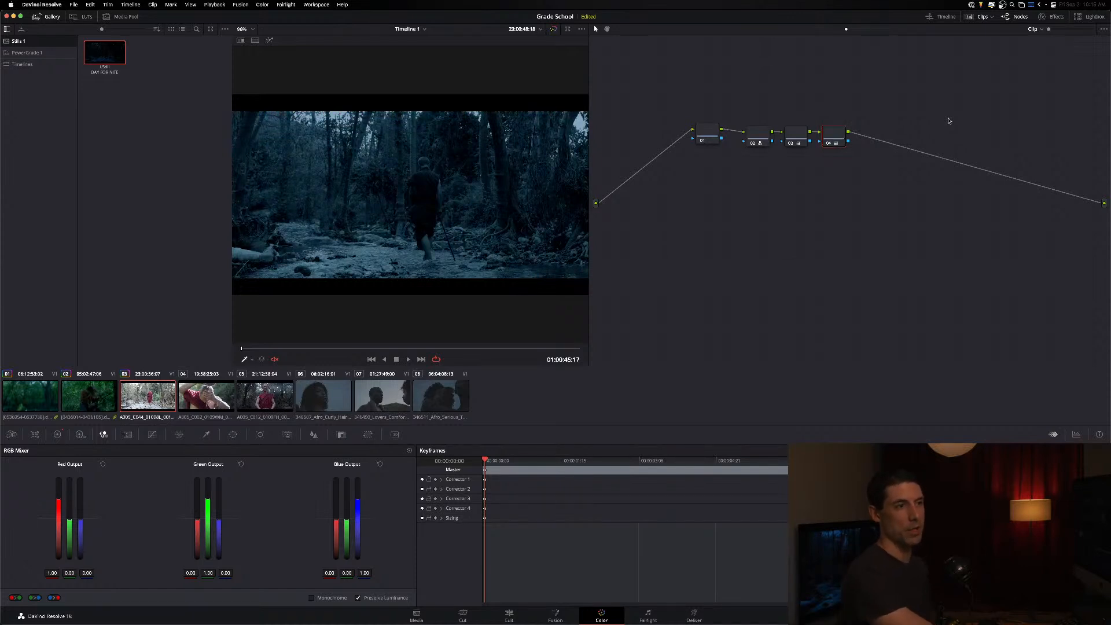
key("ctrl+d")
key("ctrl+d")
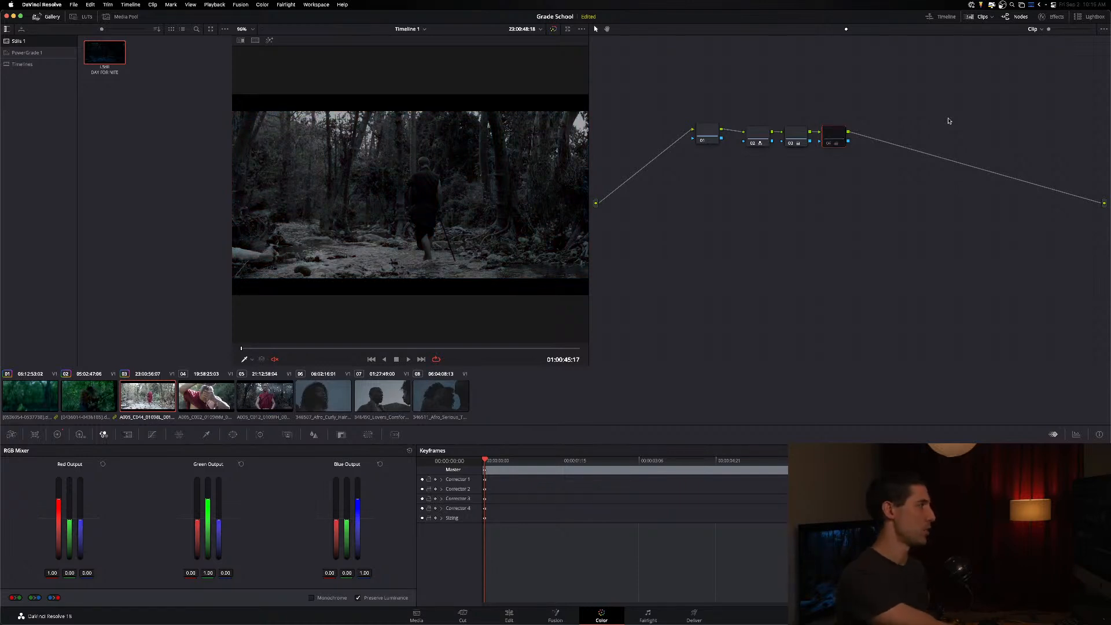
key("ctrl+d")
key("ctrl+d")
key("ctrl+d")
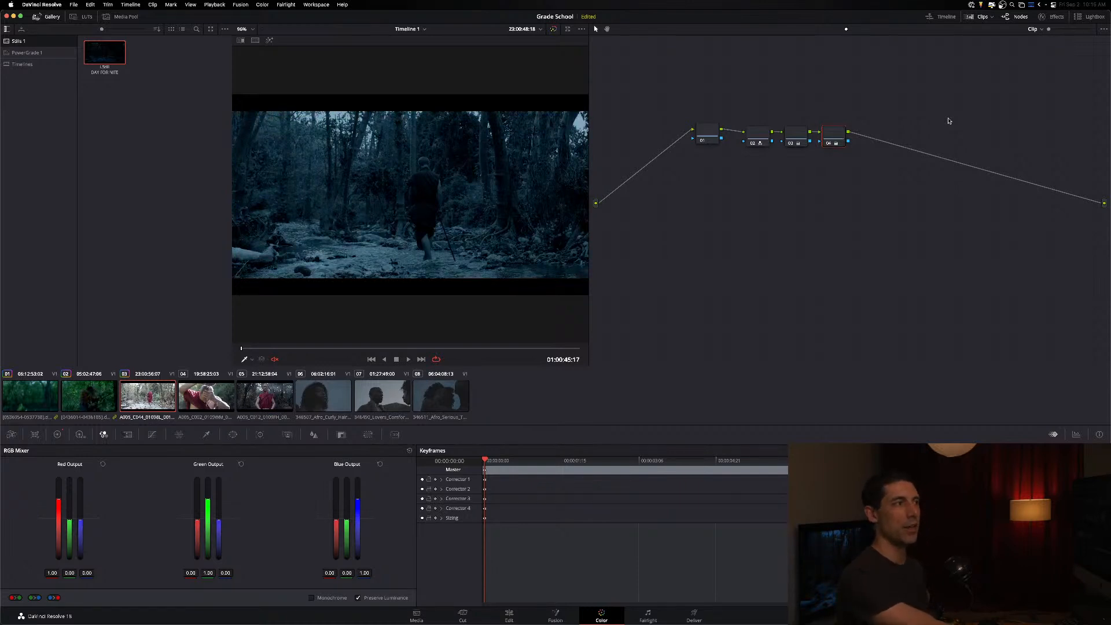
Step: Grab a still of the blue-tinted monochrome grade into the gallery and toggle node 04 for one more comparison
right_click(329, 118)
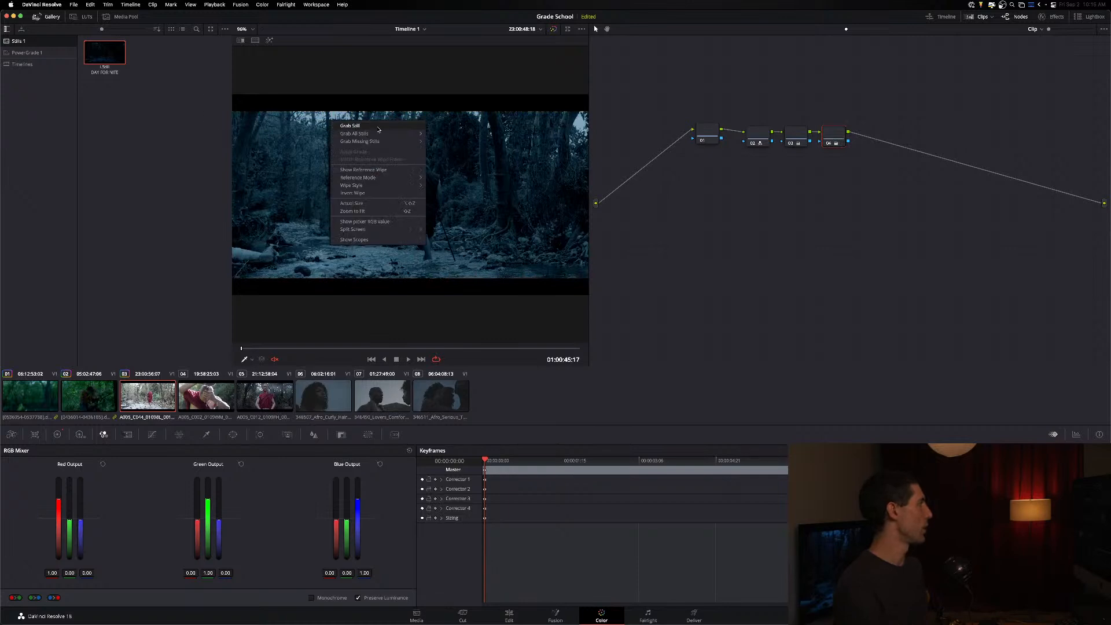
left_click(354, 123)
key("ctrl+d")
key("ctrl+d")
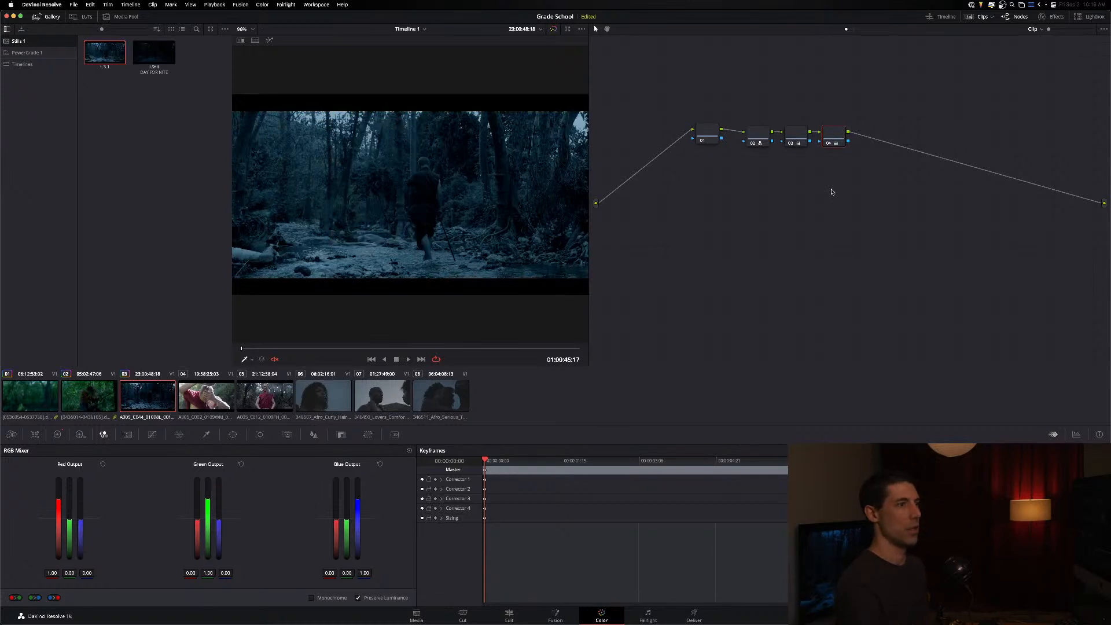
Step: Remove the darkening and blue tint nodes and restore the clip's DAY FOR NITE node tree
key("Delete")
key("Delete")
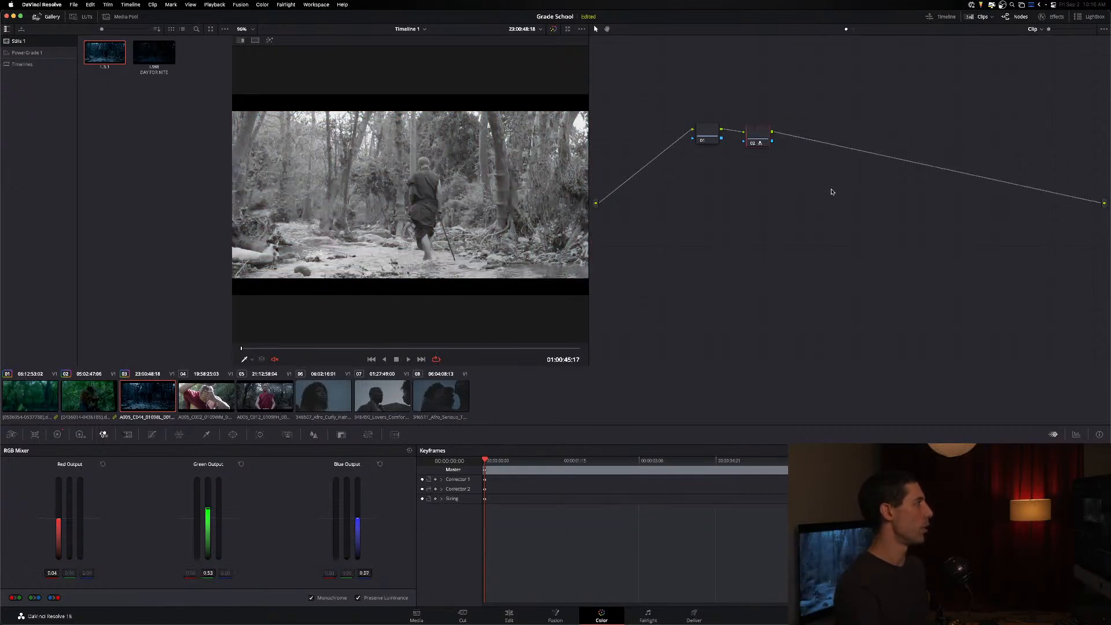
key("super+Home")
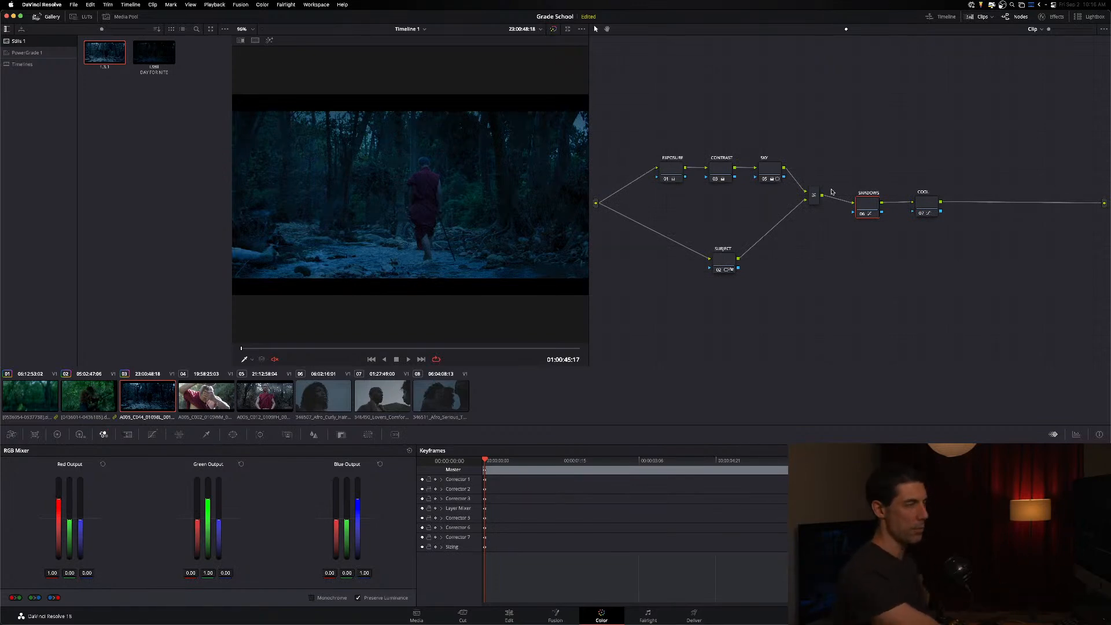
Step: Compare the DAY FOR NITE grade with the grabbed monochrome still using a full-frame reference wipe toggled on and off
key("super+w")
left_click_drag(411, 208, 211, 212)
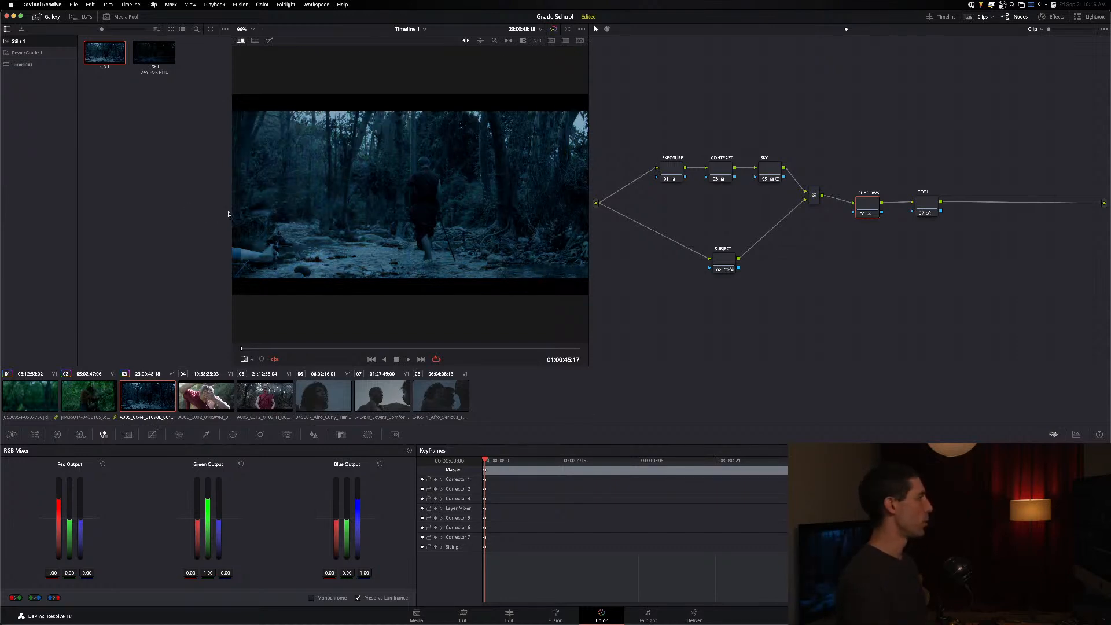
key("super+w")
key("super+w")
key("super+w")
key("super+w")
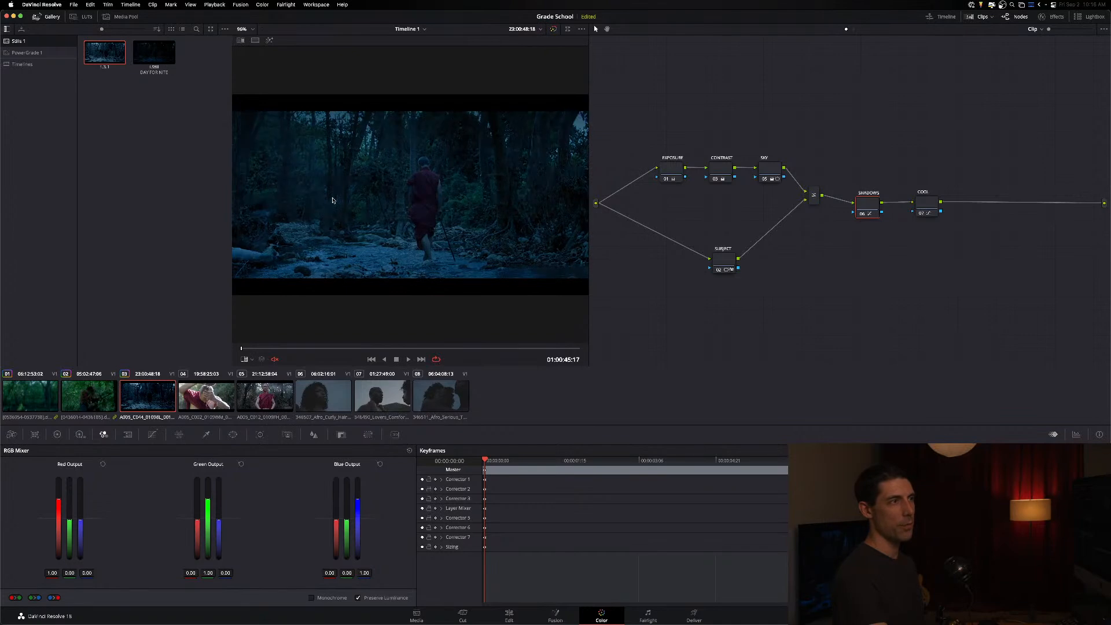
key("super+w")
key("super+w")
key("super+w")
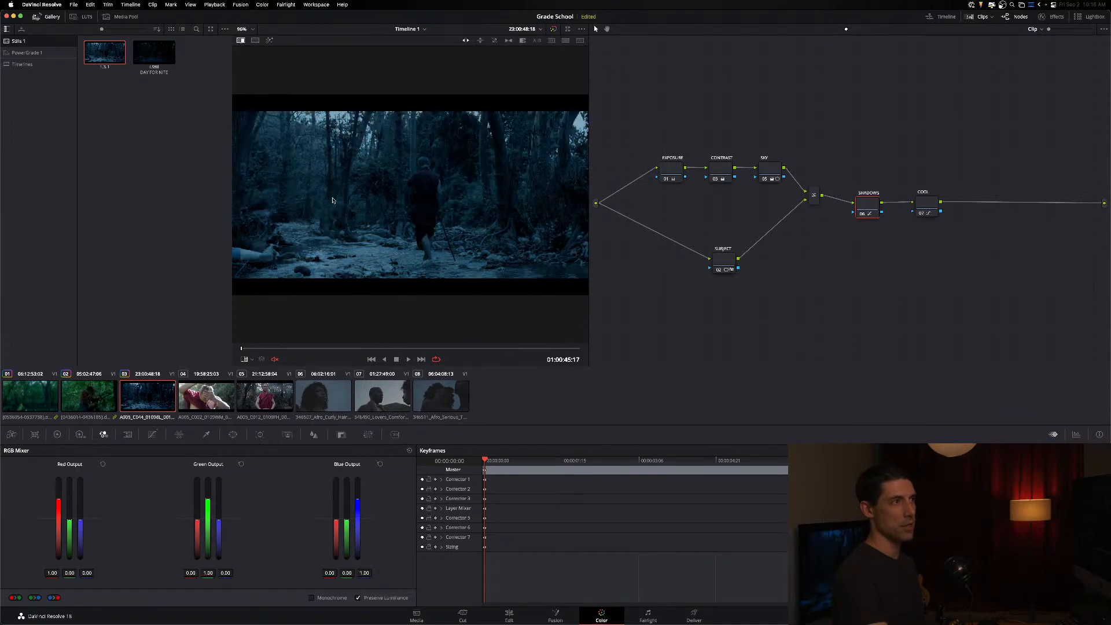
key("super+w")
key("super+w")
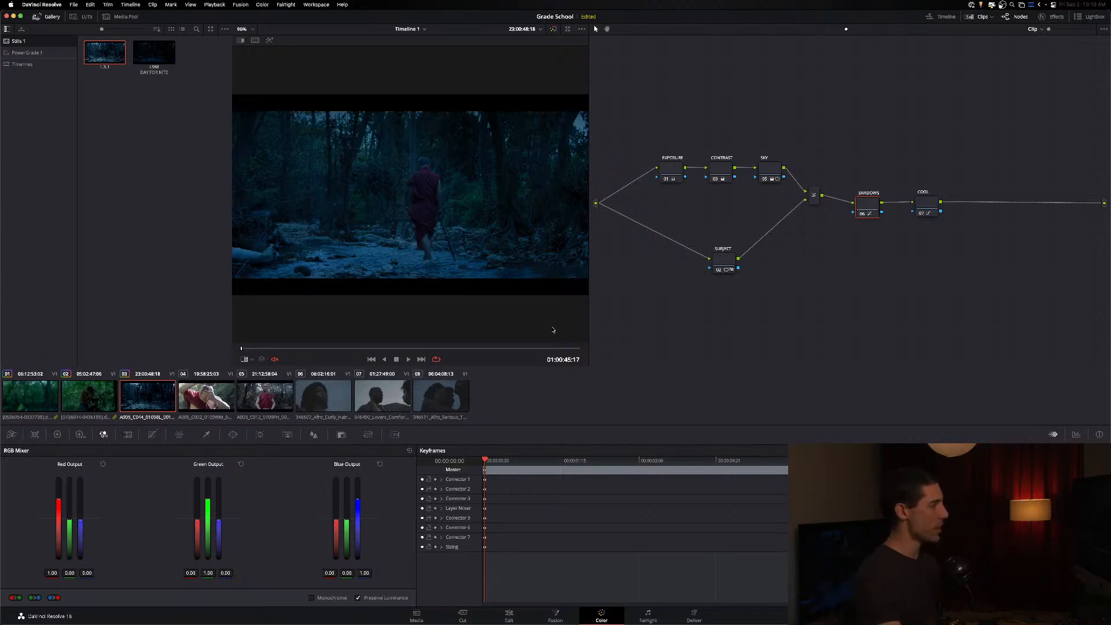
Step: Open the floating waveform and vectorscope window and place it over the keyframe area, clear of the viewer image
key("super+shift+w")
left_click_drag(739, 455, 669, 368)
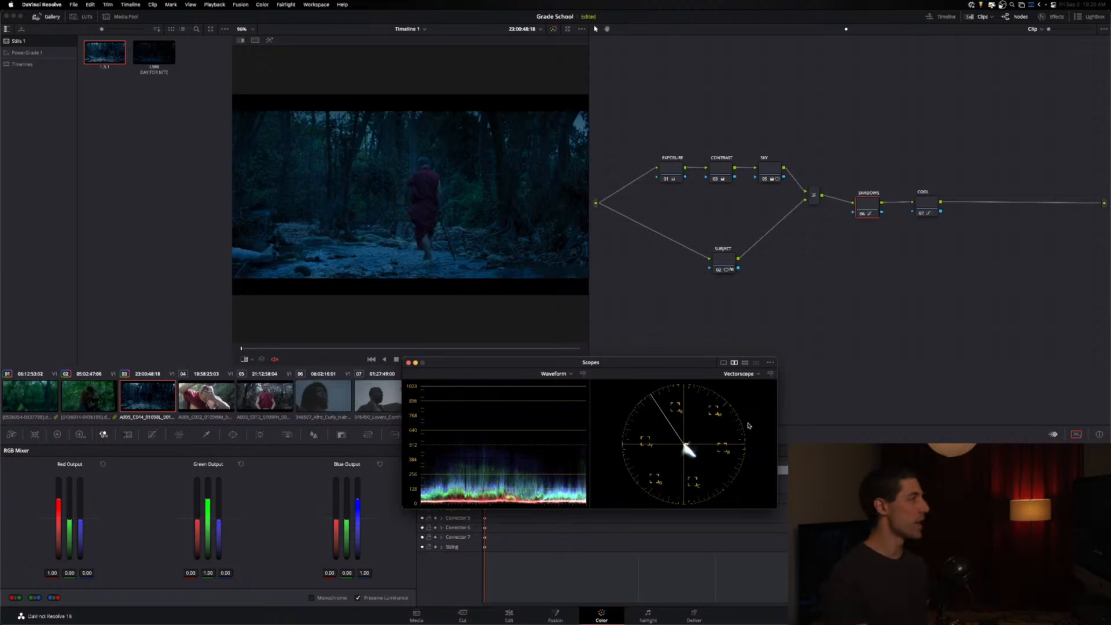
Step: Add a serial node after COOL and pull the high-saturation end of its Sat Vs Sat curve down to output 0.00
left_click(970, 195)
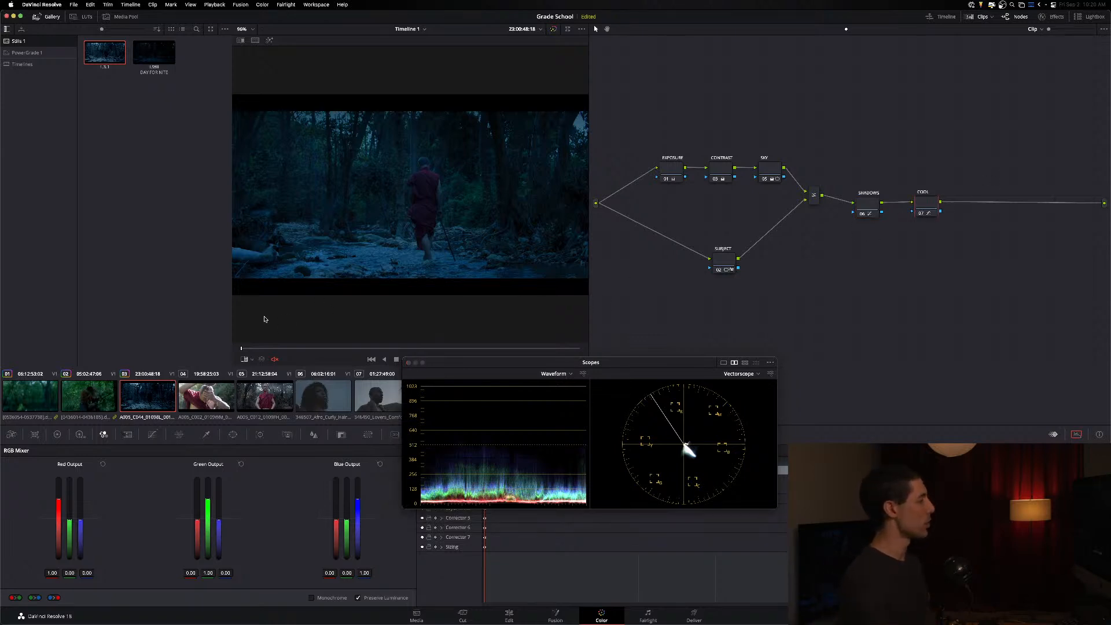
key("alt+s")
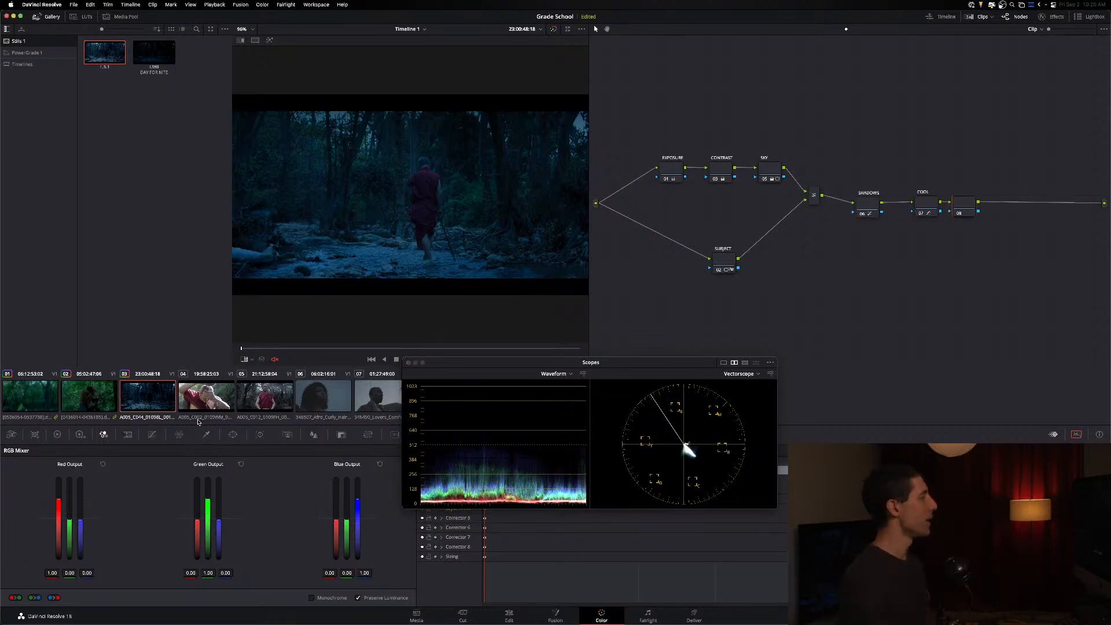
left_click(154, 436)
left_click(355, 451)
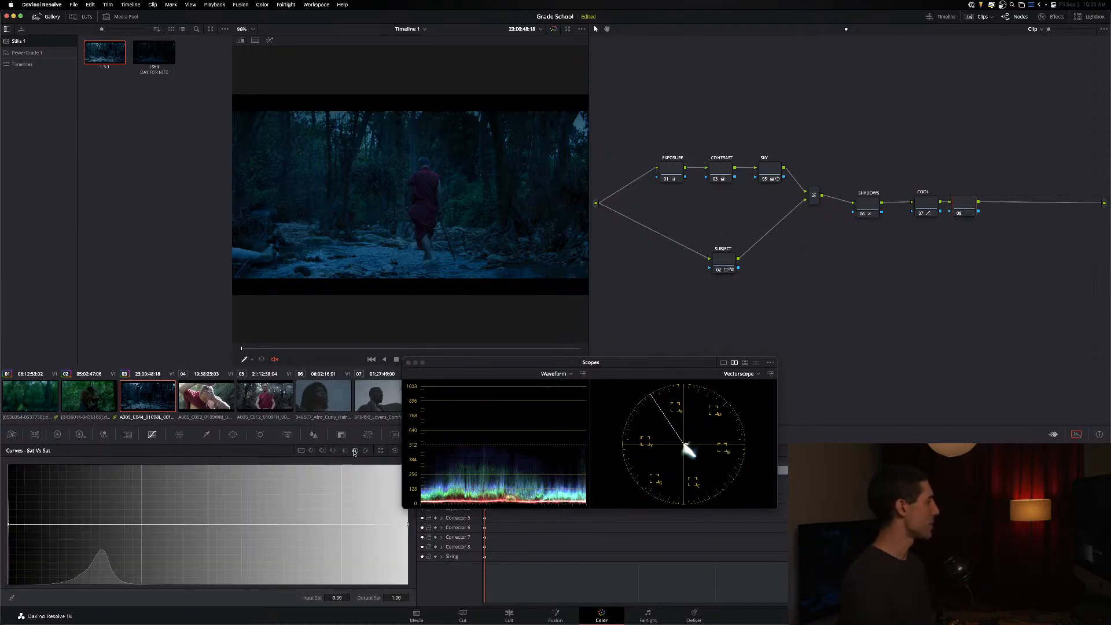
left_click_drag(409, 524, 408, 583)
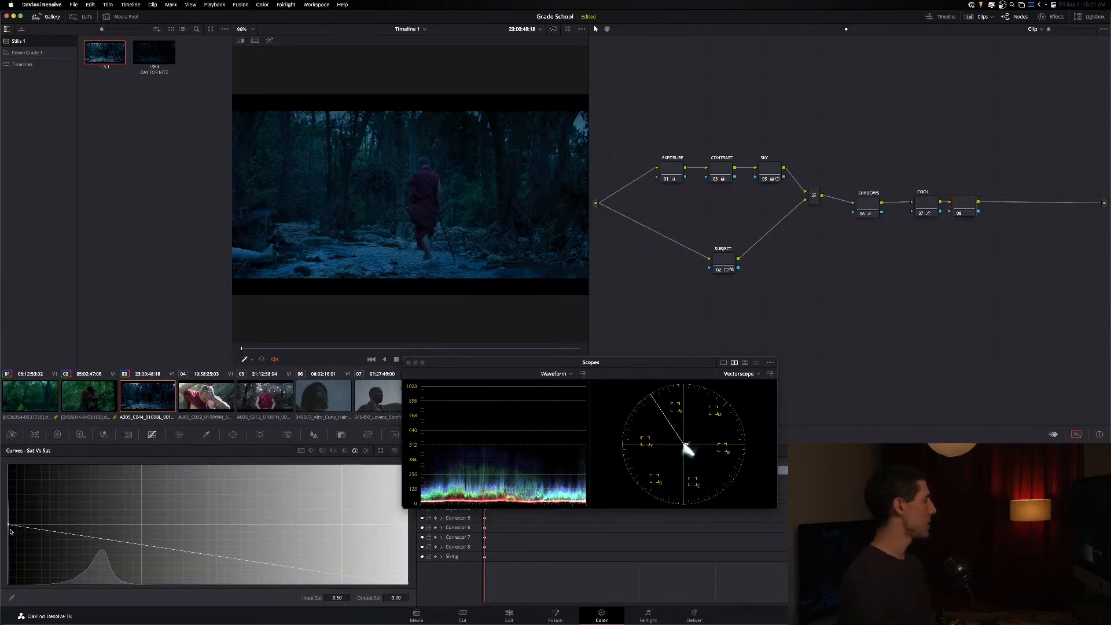
Step: Steepen node 08's Sat Vs Sat roll-off with two extra points, placing the upper one at input 0.05, output 0.70
left_click_drag(137, 550, 49, 535)
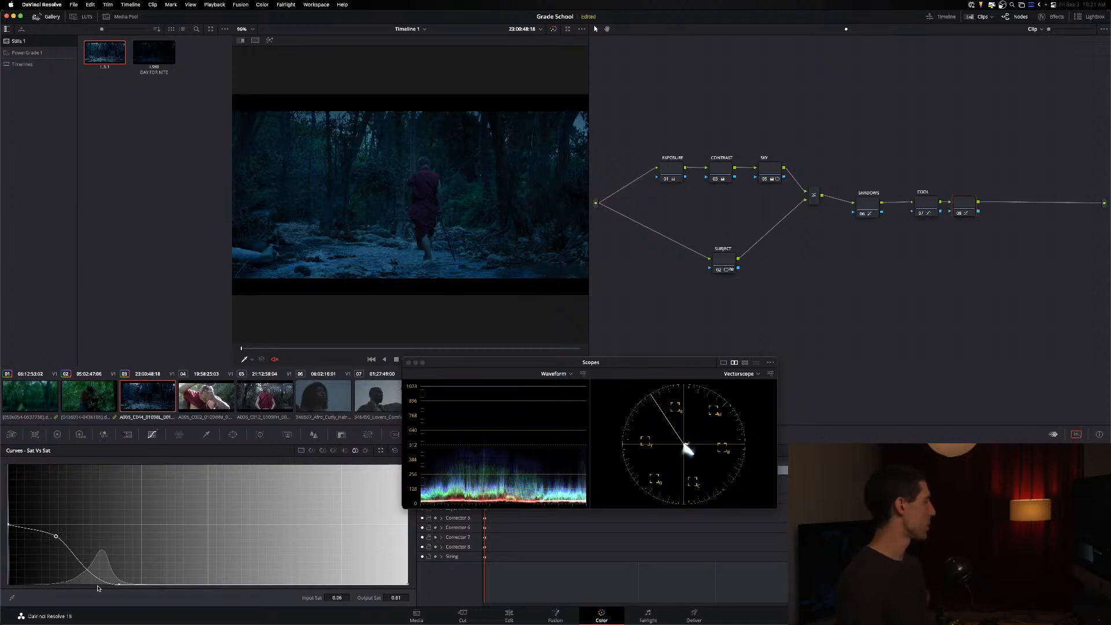
left_click_drag(120, 586, 81, 584)
mouse_move(56, 538)
left_mouse_down()
mouse_move(34, 544)
mouse_move(49, 537)
left_mouse_up()
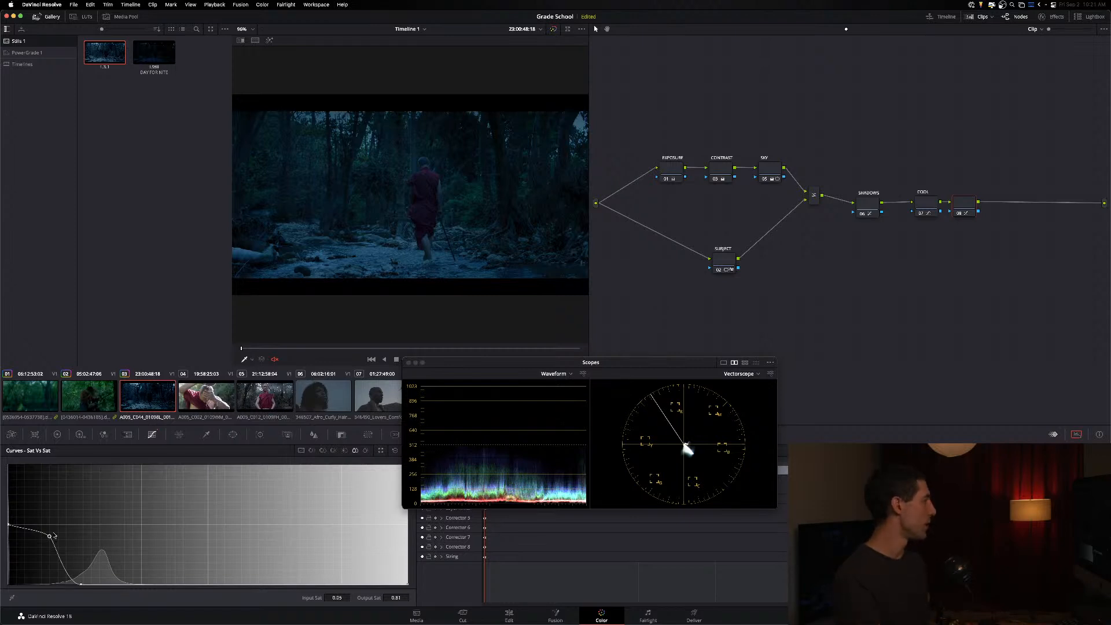
left_click_drag(50, 538, 31, 545)
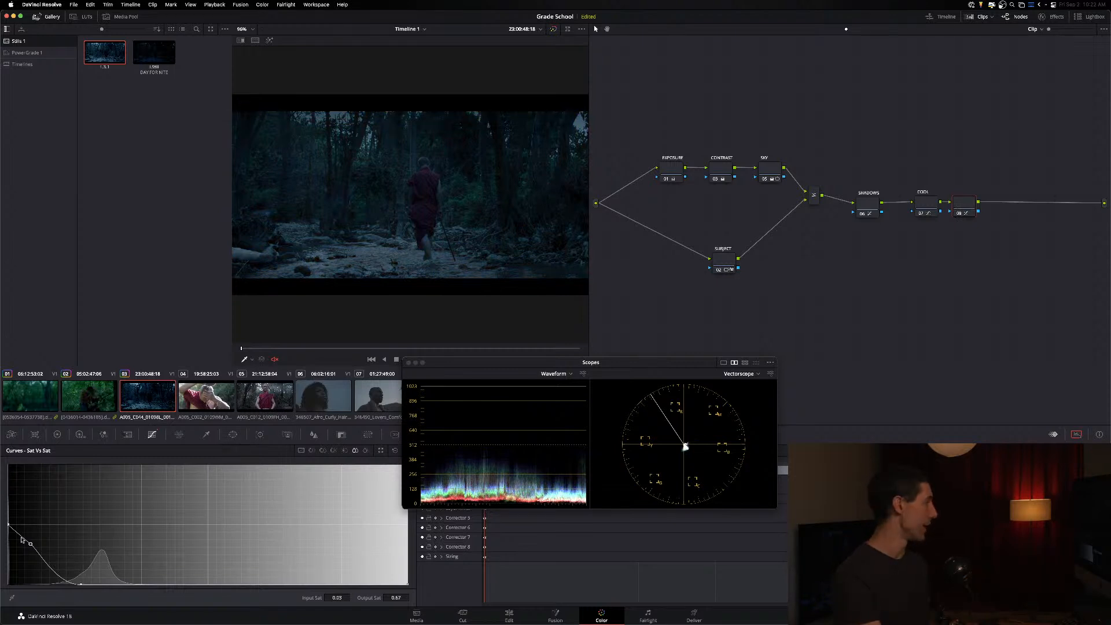
left_click_drag(32, 546, 46, 543)
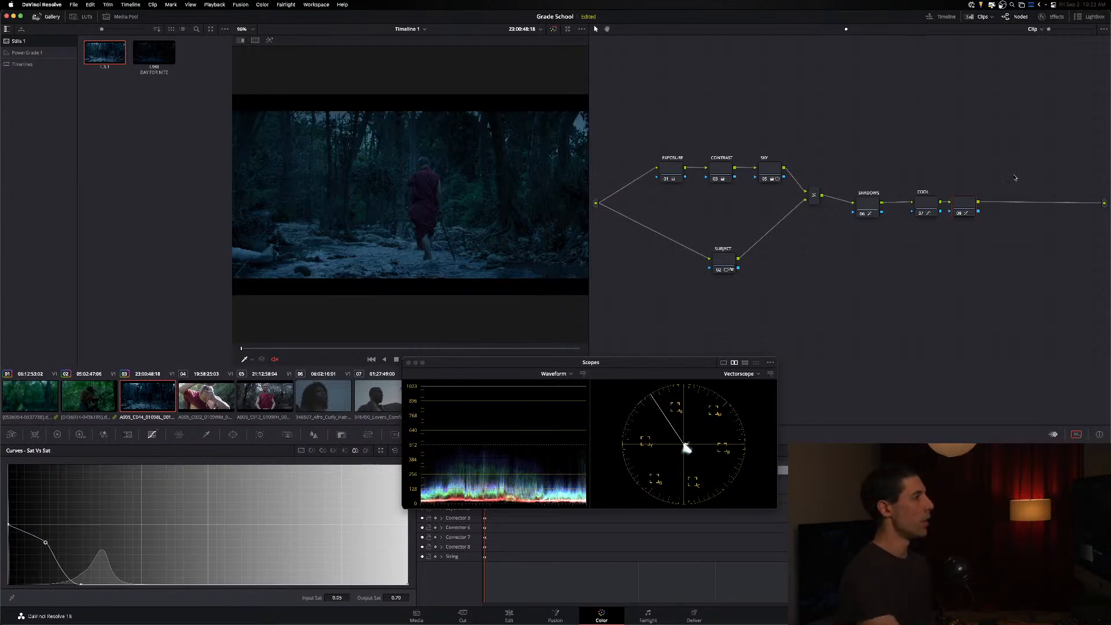
Step: Delete the Sat Vs Sat node that follows COOL
left_click_drag(968, 205, 977, 200)
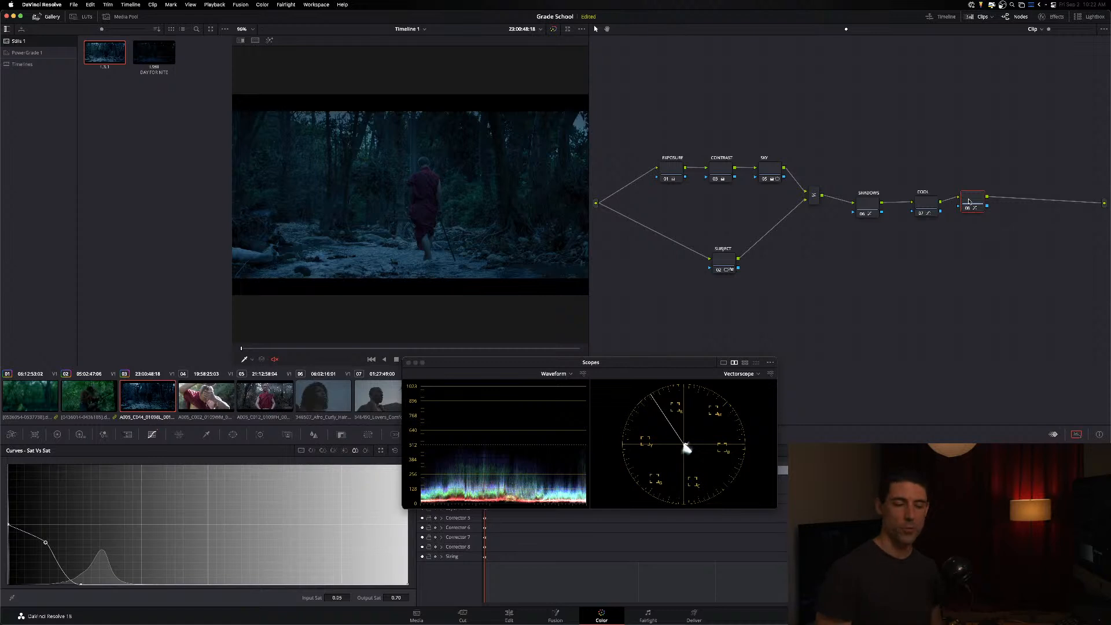
left_click_drag(978, 201, 986, 200)
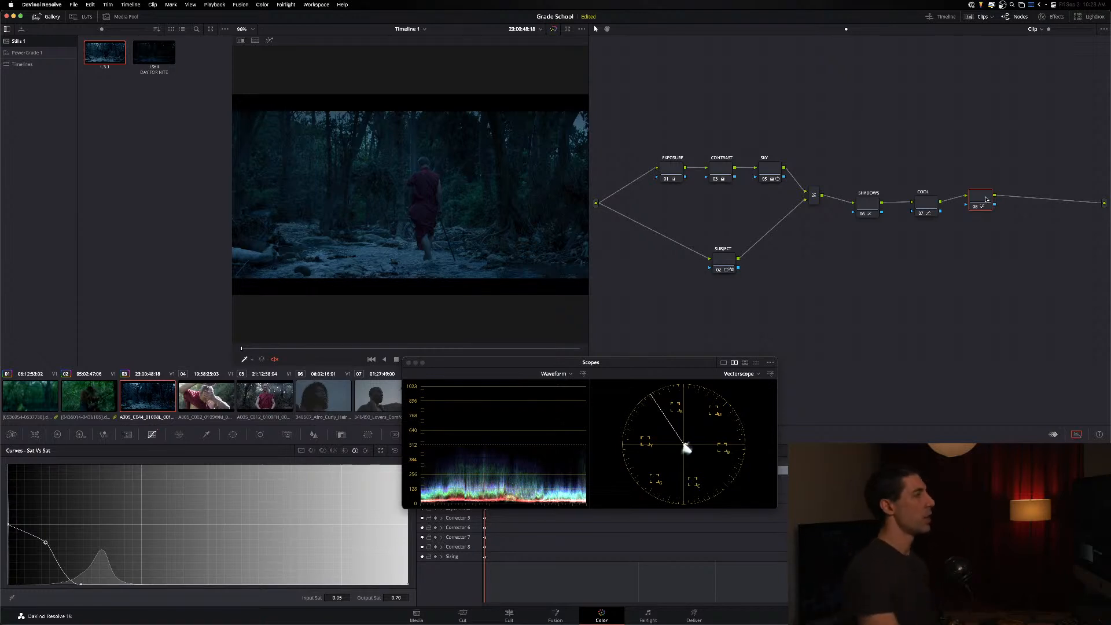
key("Delete")
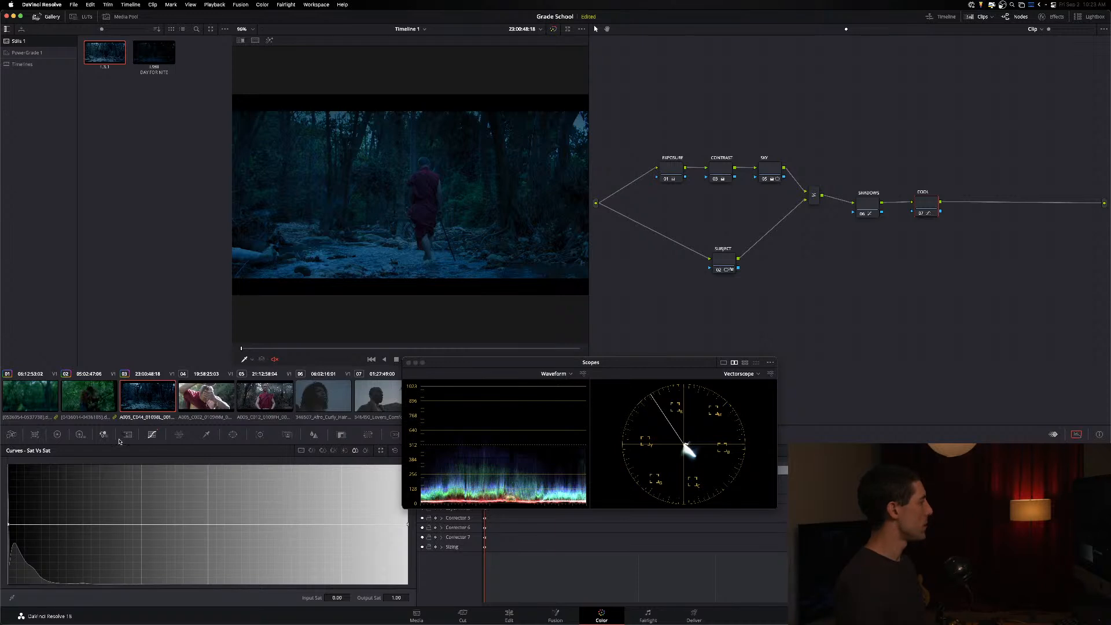
Step: Bring up the COOL node's custom curves and compare the image with the node on and off several times
left_click(175, 435)
left_click(150, 439)
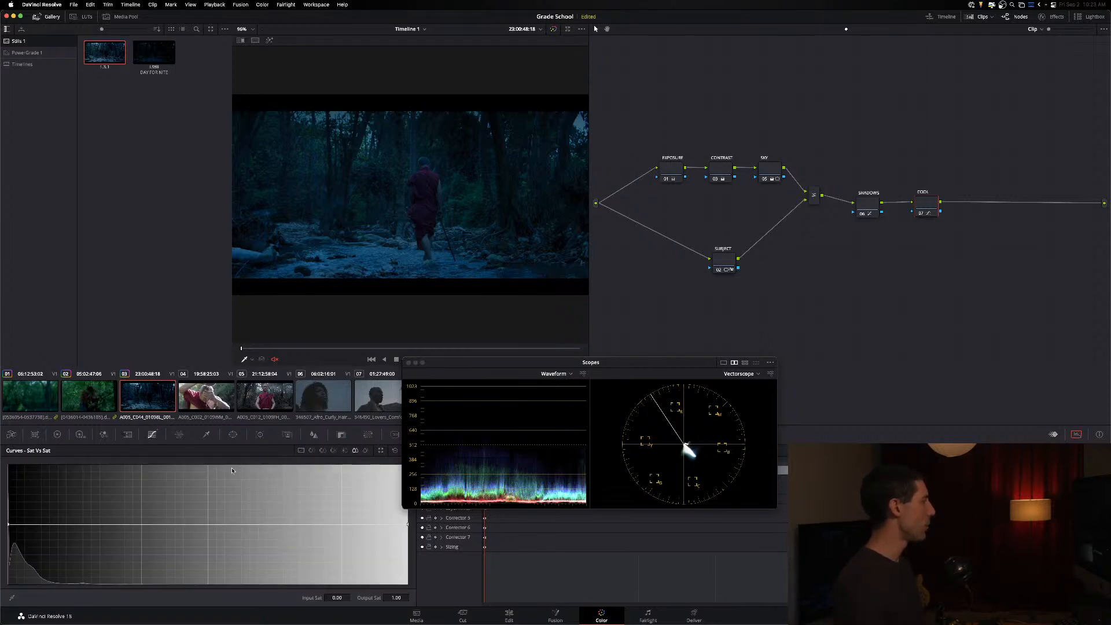
left_click(302, 451)
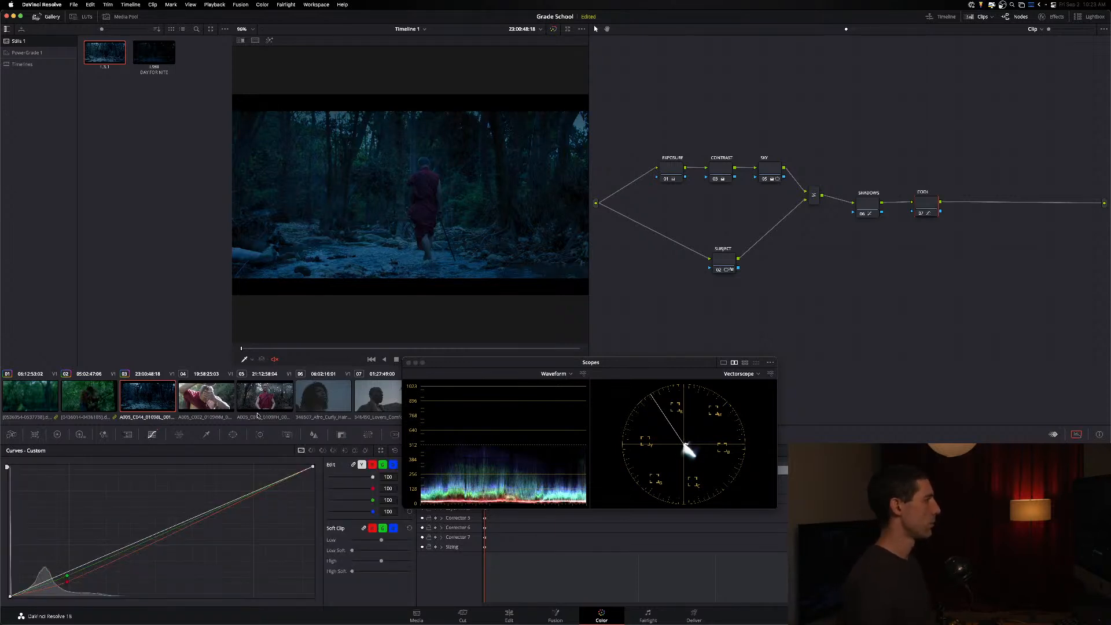
key("ctrl+d")
key("ctrl+d")
key("ctrl+d")
key("ctrl+d")
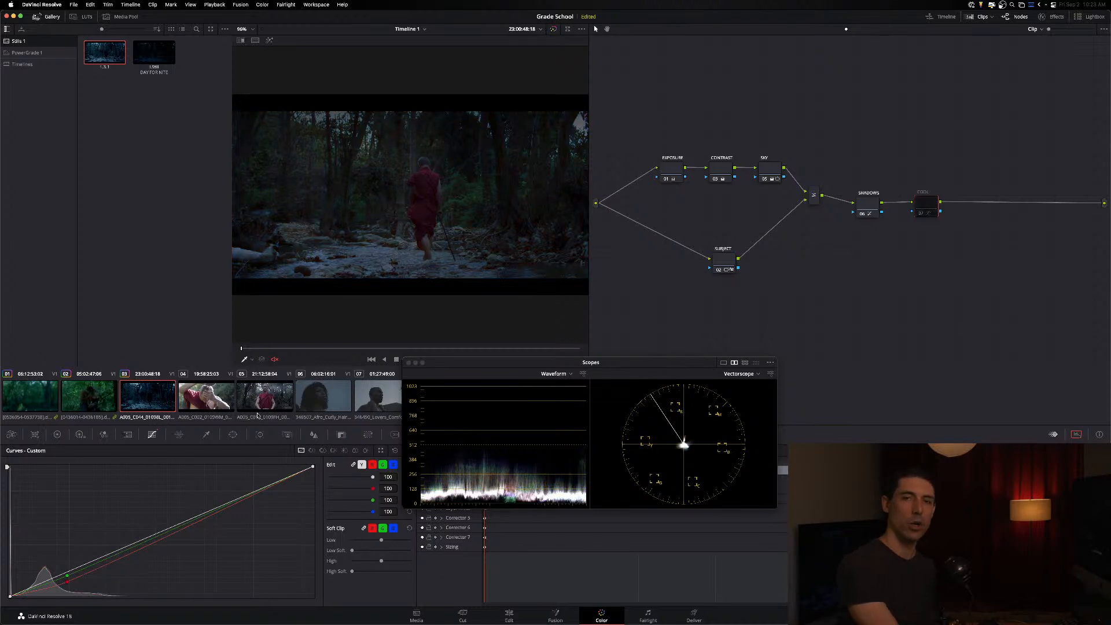
key("ctrl+d")
key("ctrl+d")
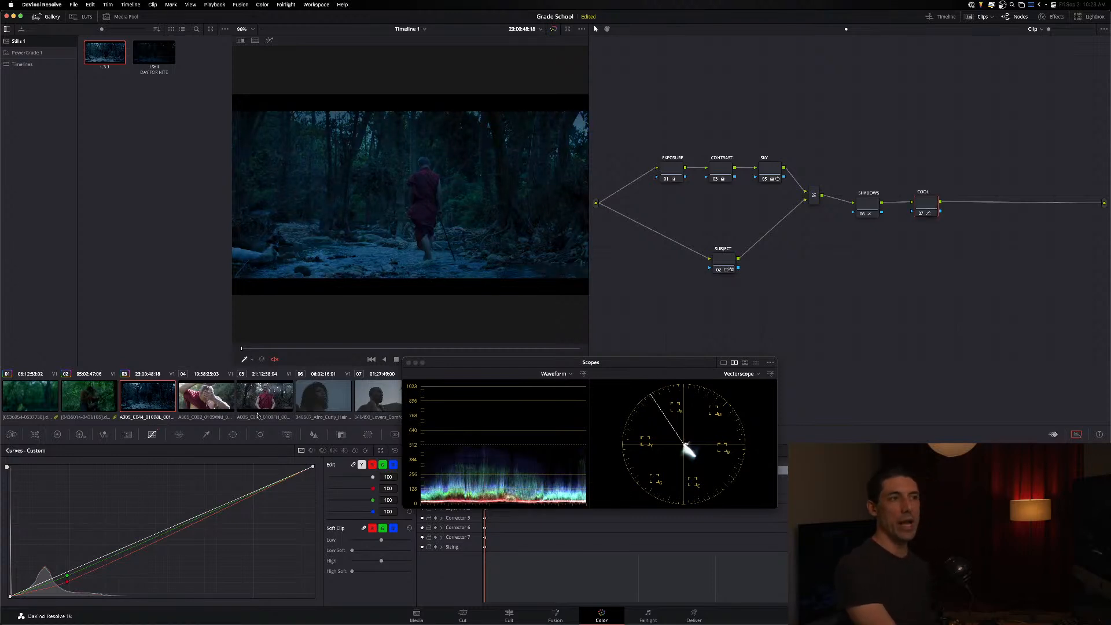
key("ctrl+d")
key("ctrl+d")
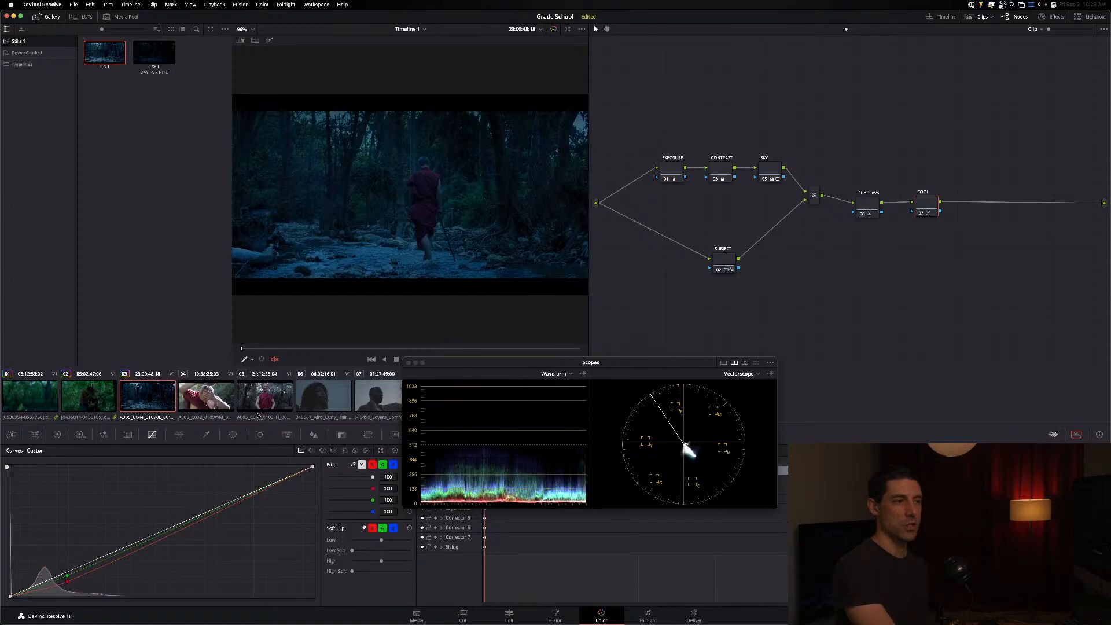
Step: Disable COOL, add a serial node after it, and shape its Hue Vs Sat curve to boost cyan and blue while cutting other hues
left_click_drag(925, 204, 926, 204)
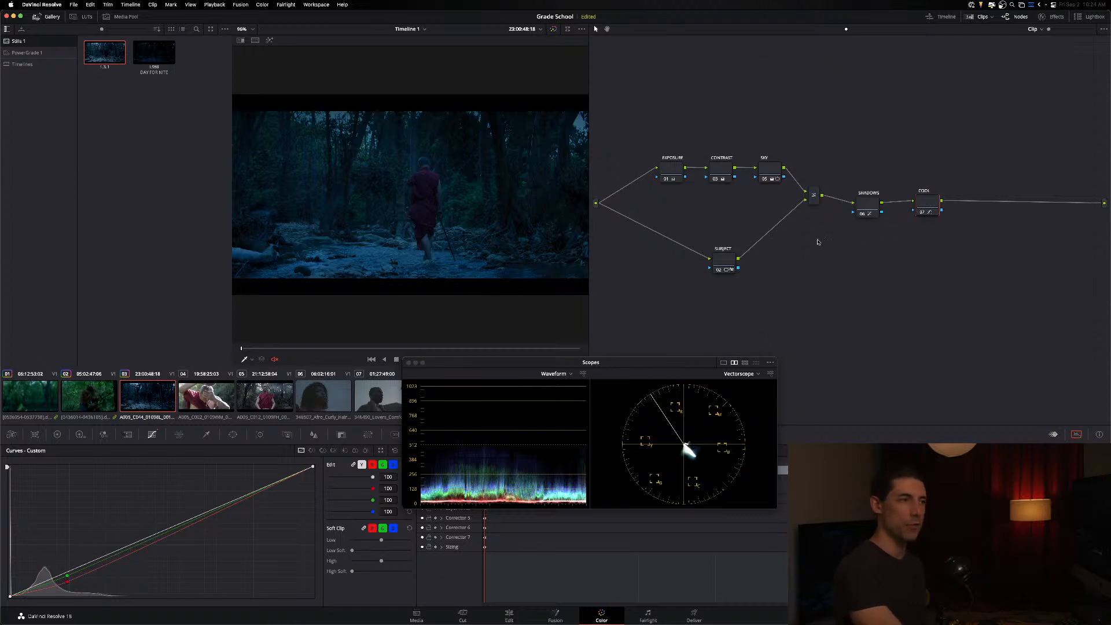
key("ctrl+d")
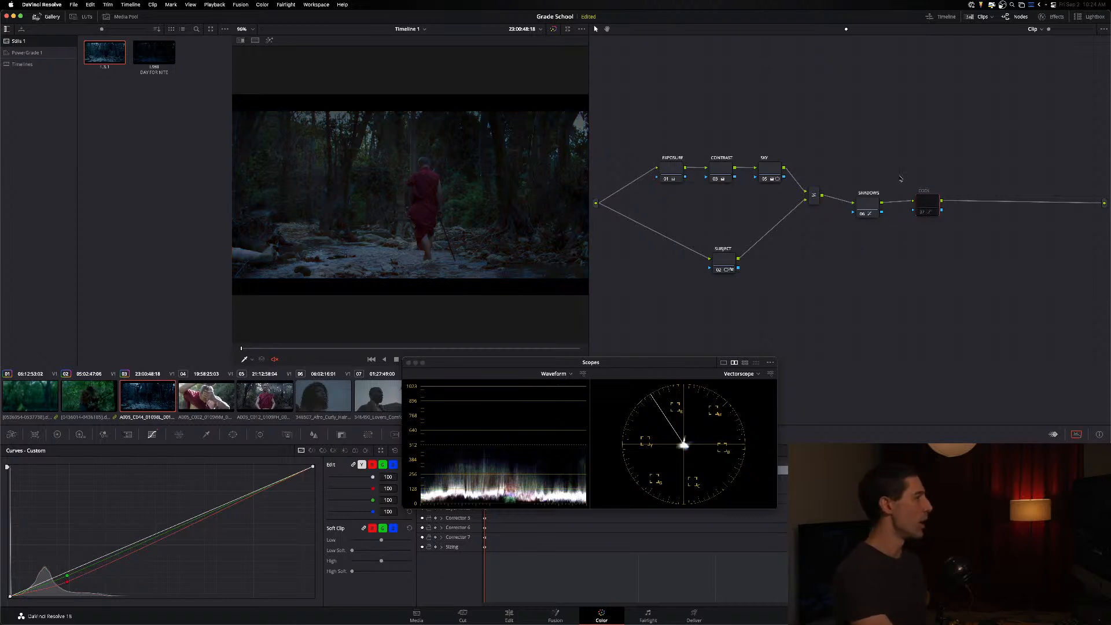
key("alt+s")
left_click(312, 451)
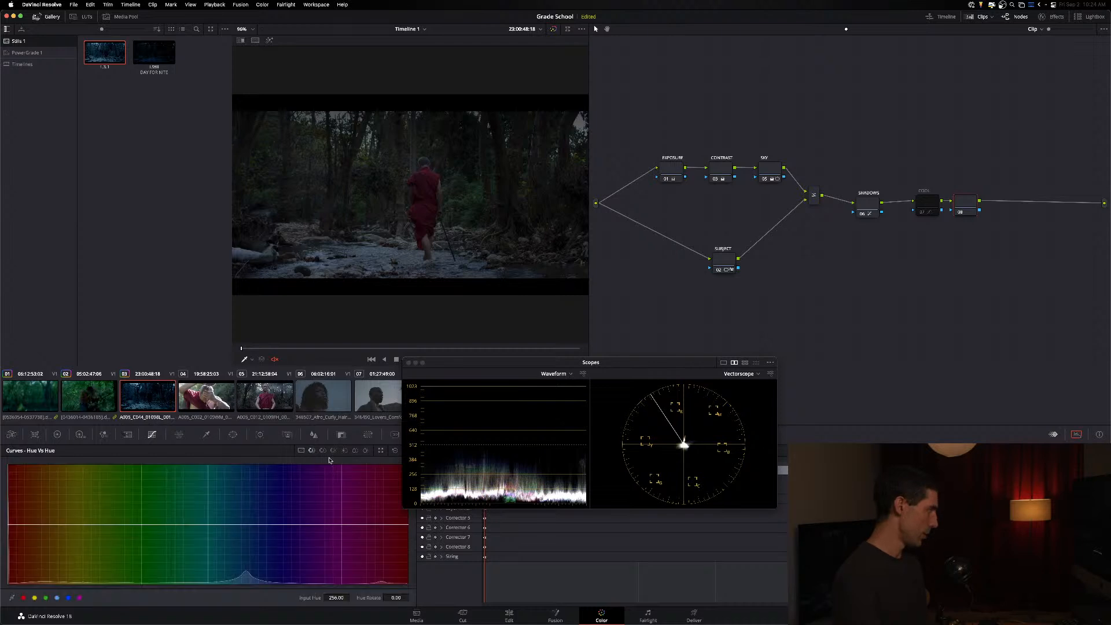
left_click(323, 451)
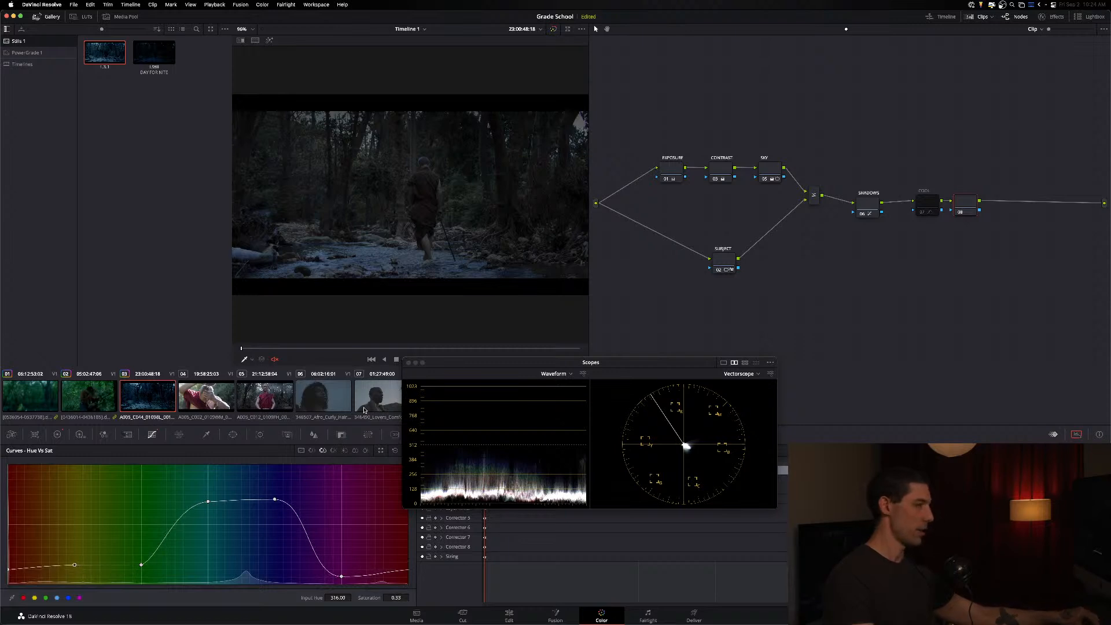
Step: Compare the image with the Hue Vs Sat node repeatedly switched off and on
key("ctrl+d")
key("ctrl+d")
key("ctrl+d")
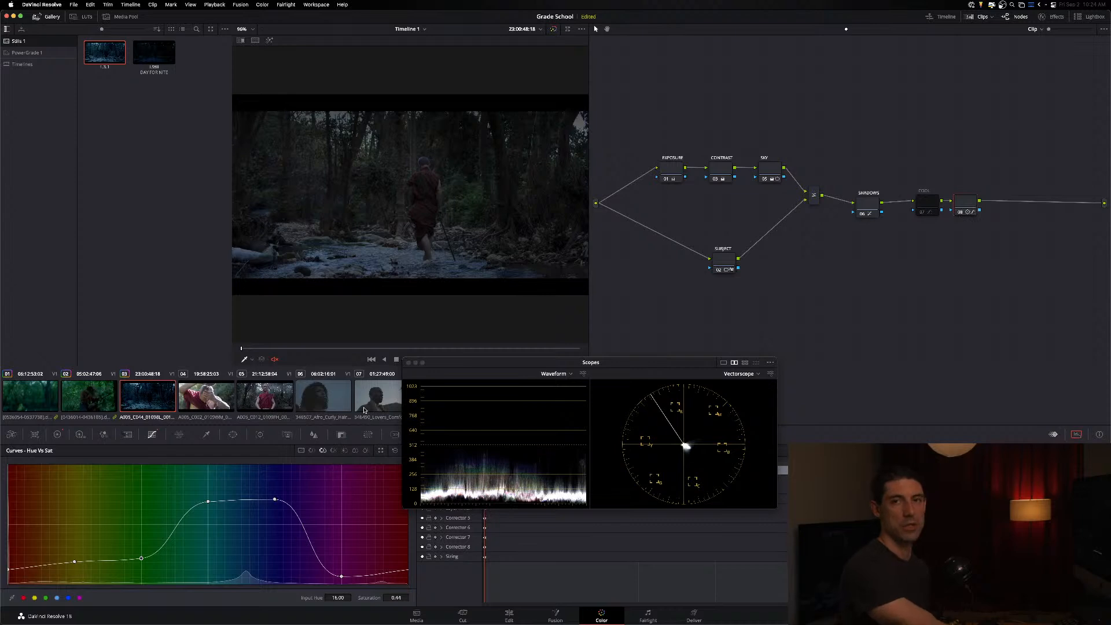
key("ctrl+d")
key("ctrl+d")
key("ctrl+d")
key("ctrl+d")
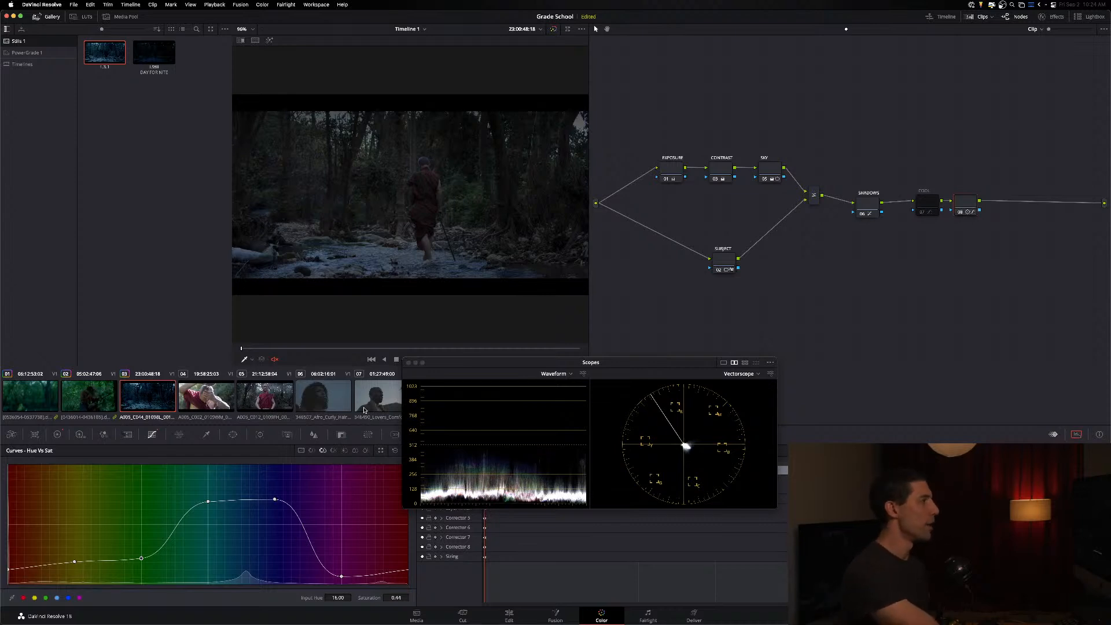
key("ctrl+d")
key("ctrl+d")
key("ctrl+d")
key("ctrl+d")
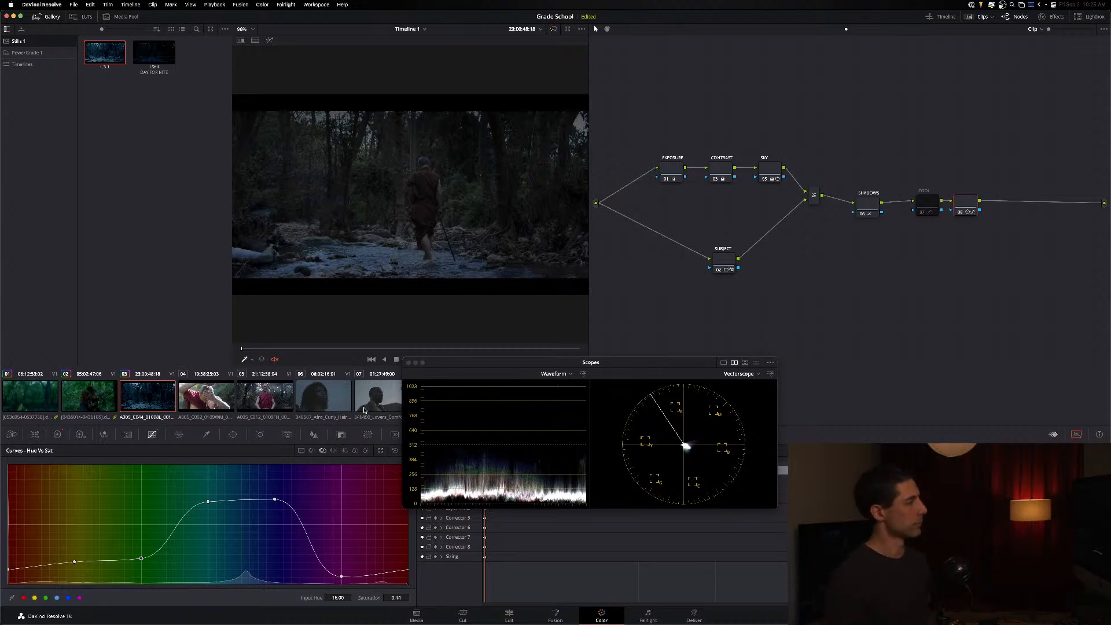
Step: Delete the Hue Vs Sat node and re-enable COOL
key("Delete")
key("ctrl+d")
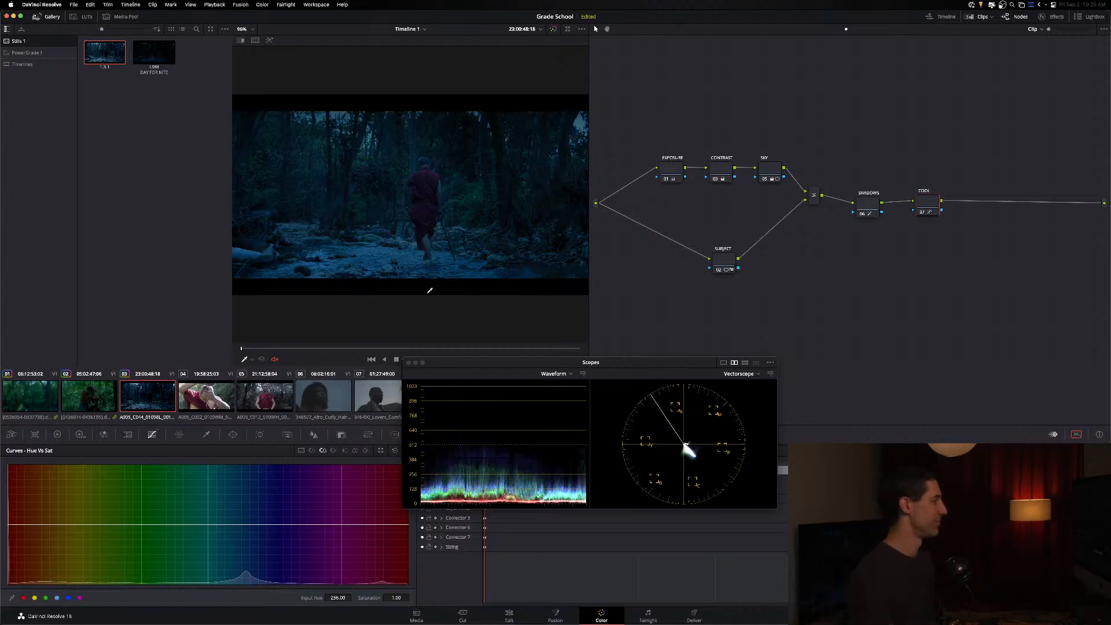
Step: Move the scopes window clear of the clip thumbnails and bring the first clip to the woman's face at 01:00:17:06
left_click_drag(528, 368, 708, 426)
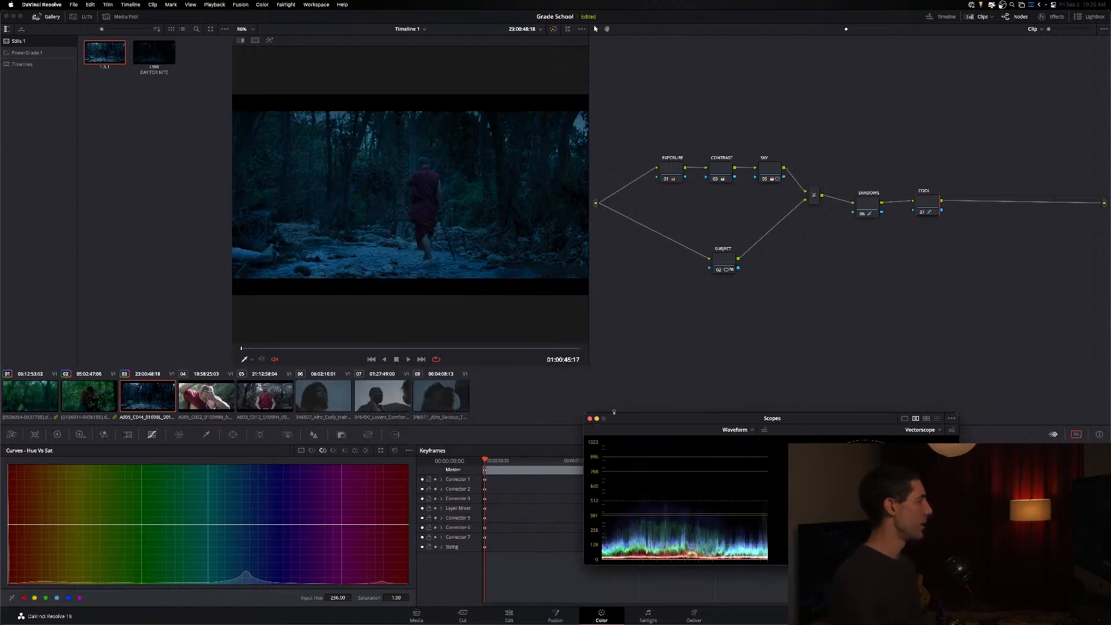
left_click_drag(629, 419, 632, 420)
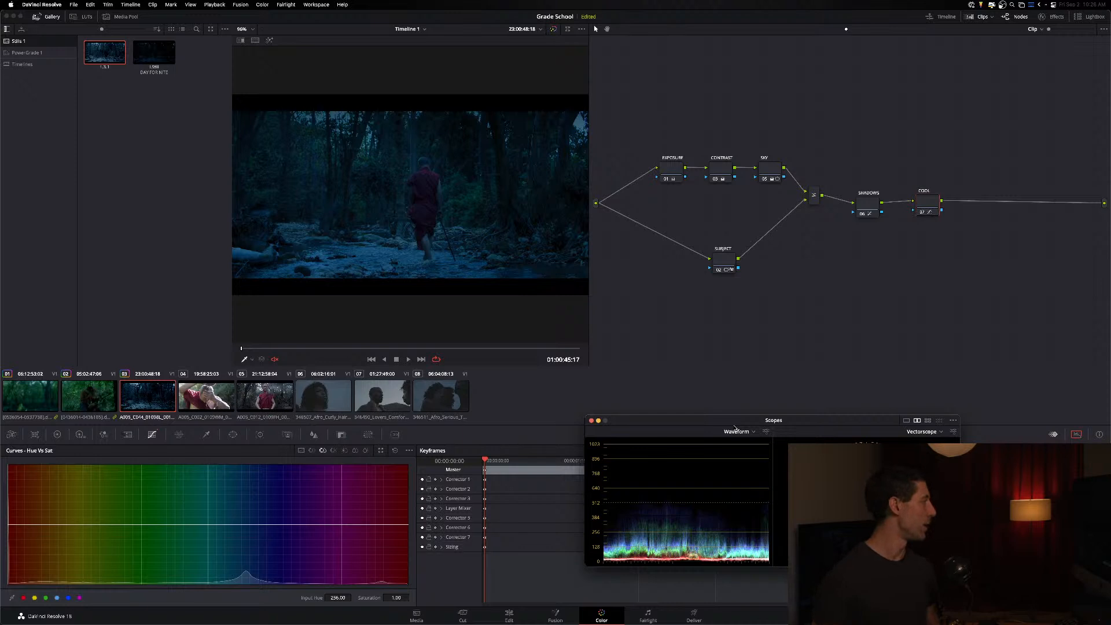
left_click(31, 382)
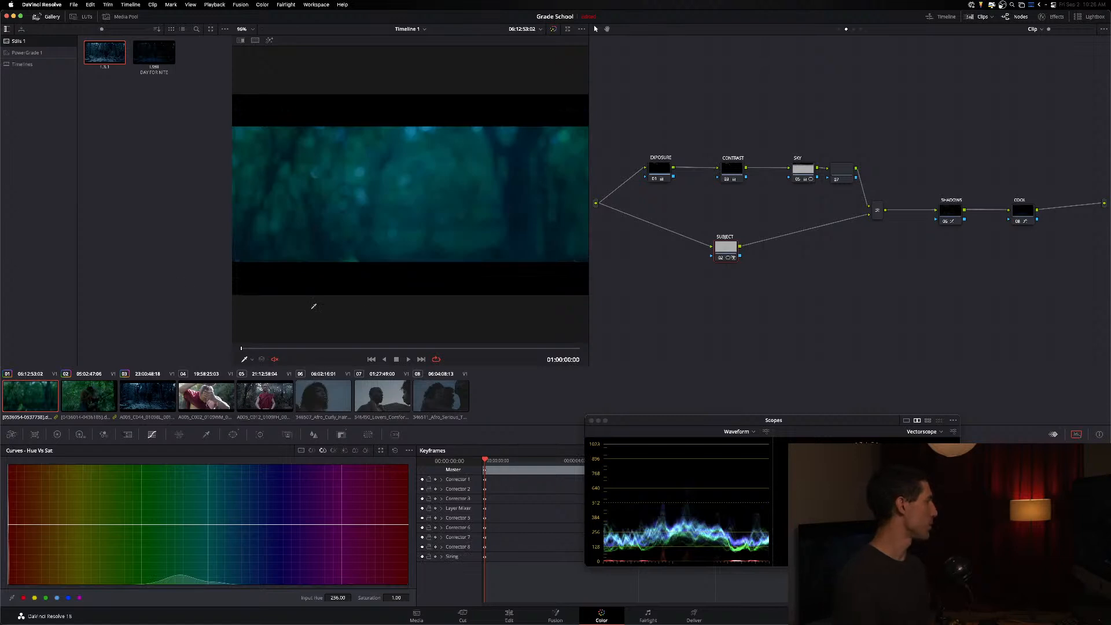
left_click_drag(358, 348, 403, 350)
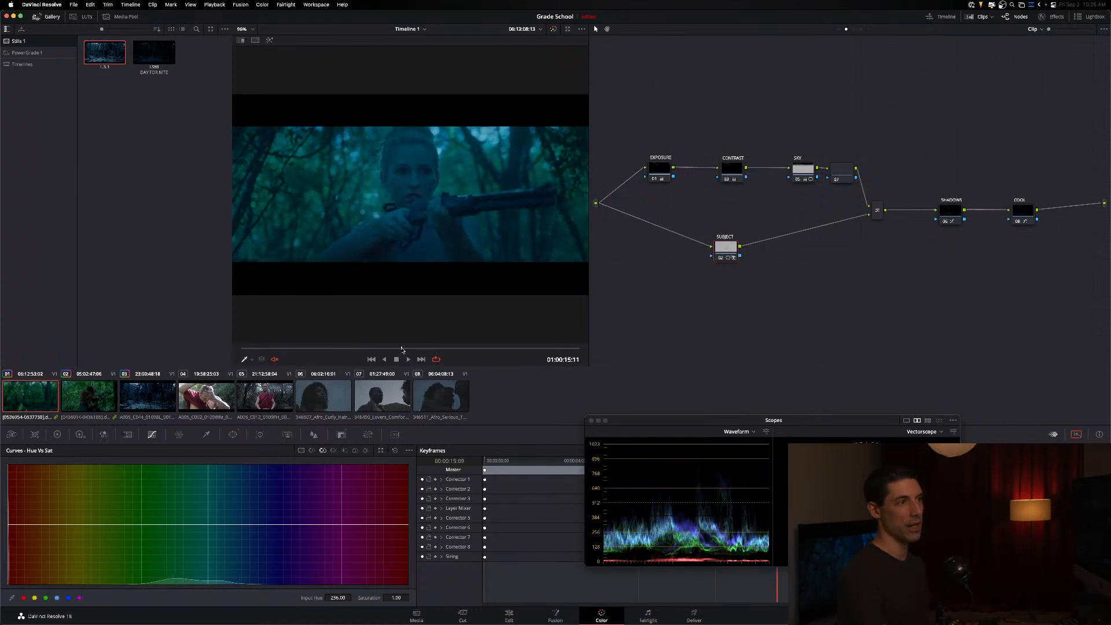
left_click_drag(403, 349, 403, 349)
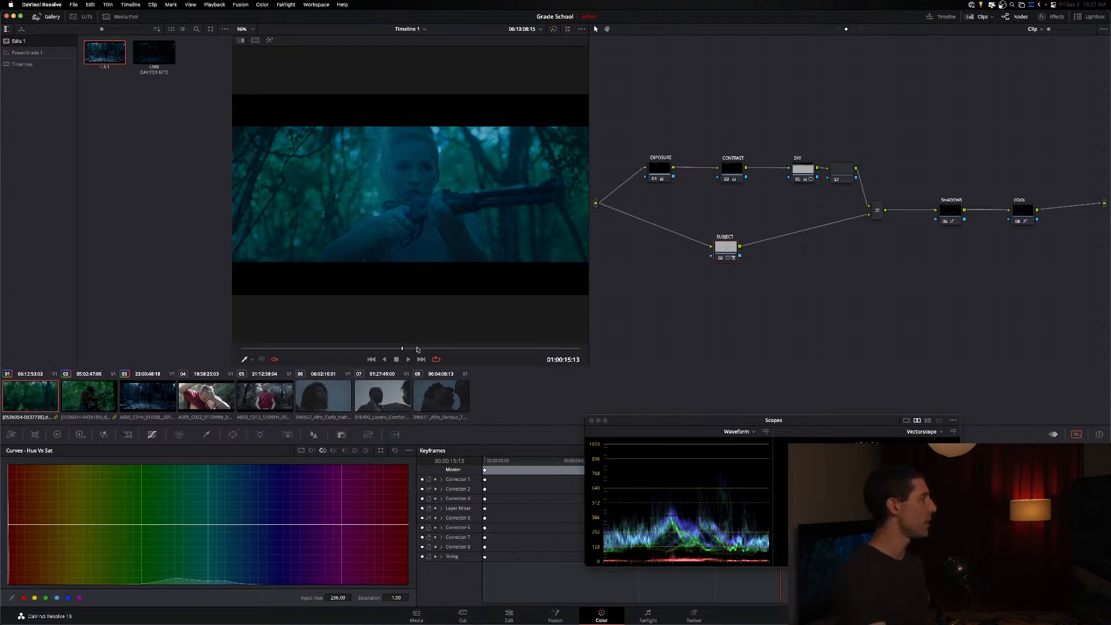
key("space")
left_click_drag(425, 349, 421, 350)
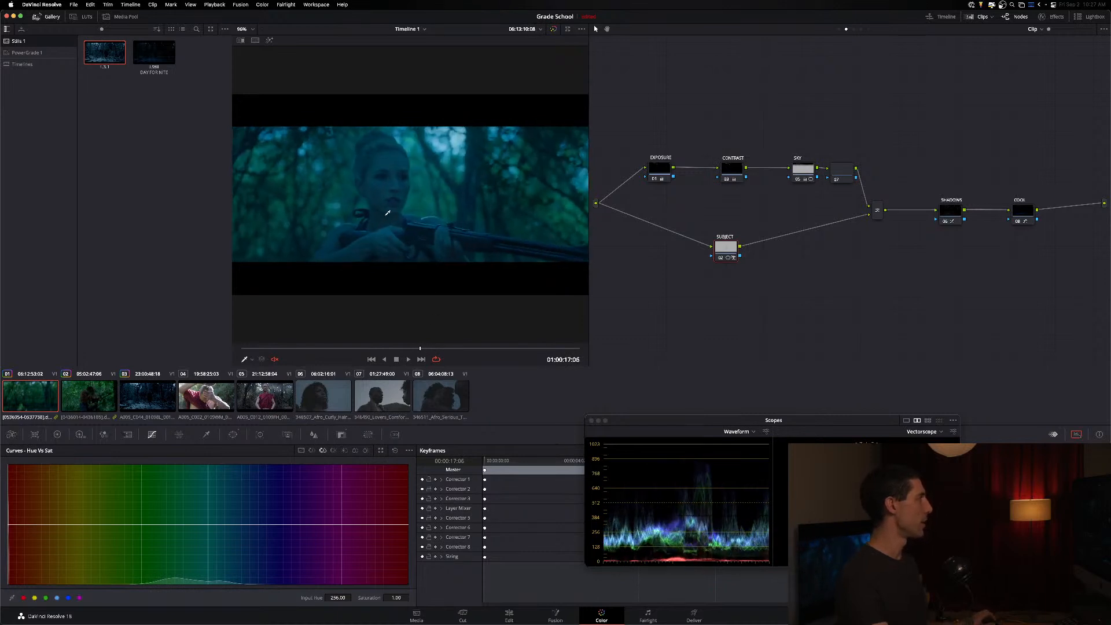
Step: Hide the gallery and clip thumbnails to enlarge the viewer, and zoom in closely on the woman's face
scroll(390, 215, "up", 8)
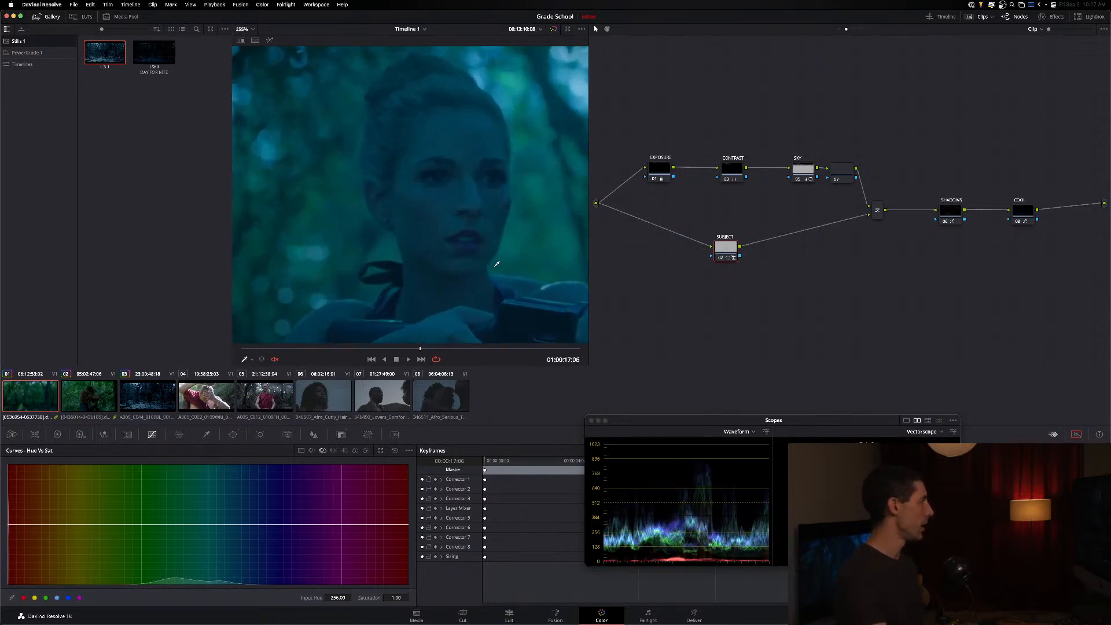
left_click(45, 18)
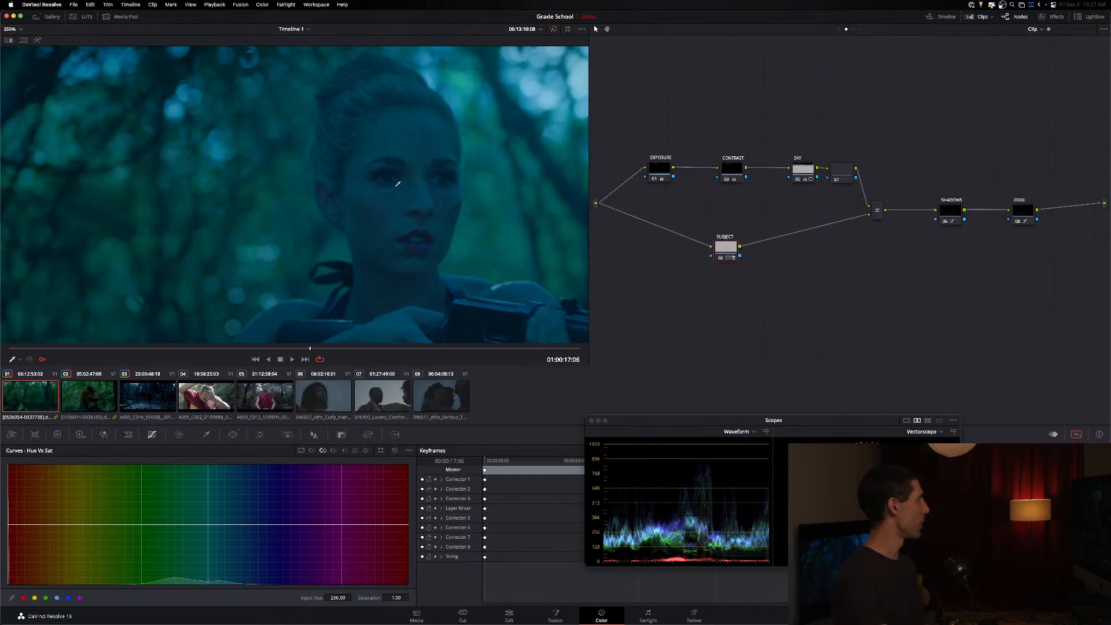
left_click(982, 17)
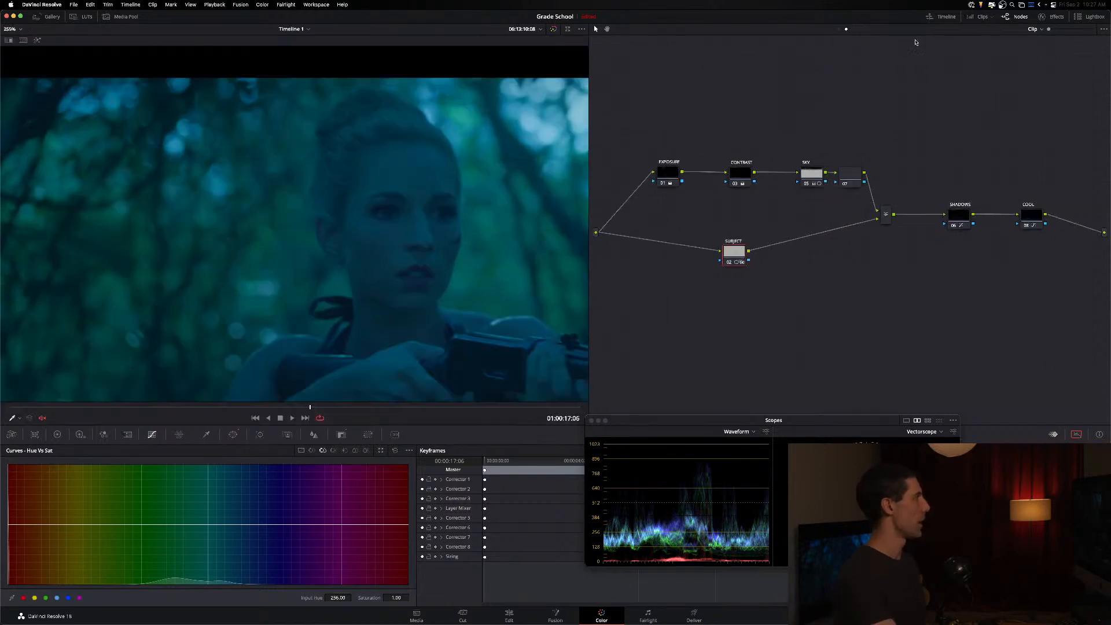
scroll(214, 206, "right", 5)
scroll(220, 261, "up", 5)
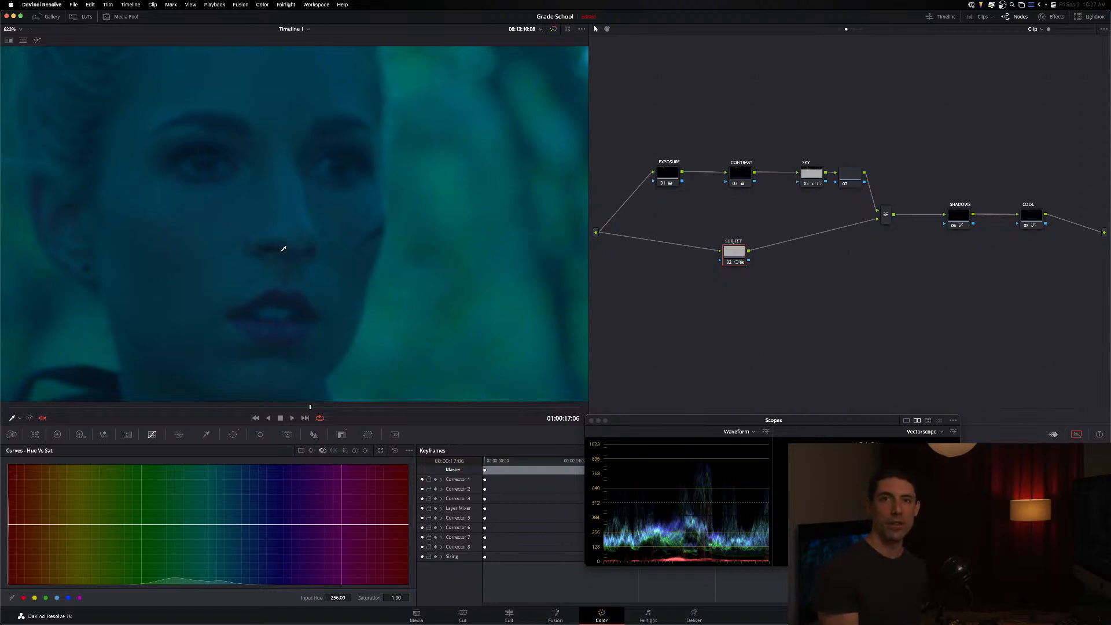
Step: Fit the whole frame in the viewer, show the clip thumbnails, and open clip 06 of the curly-haired woman
key("shift+z")
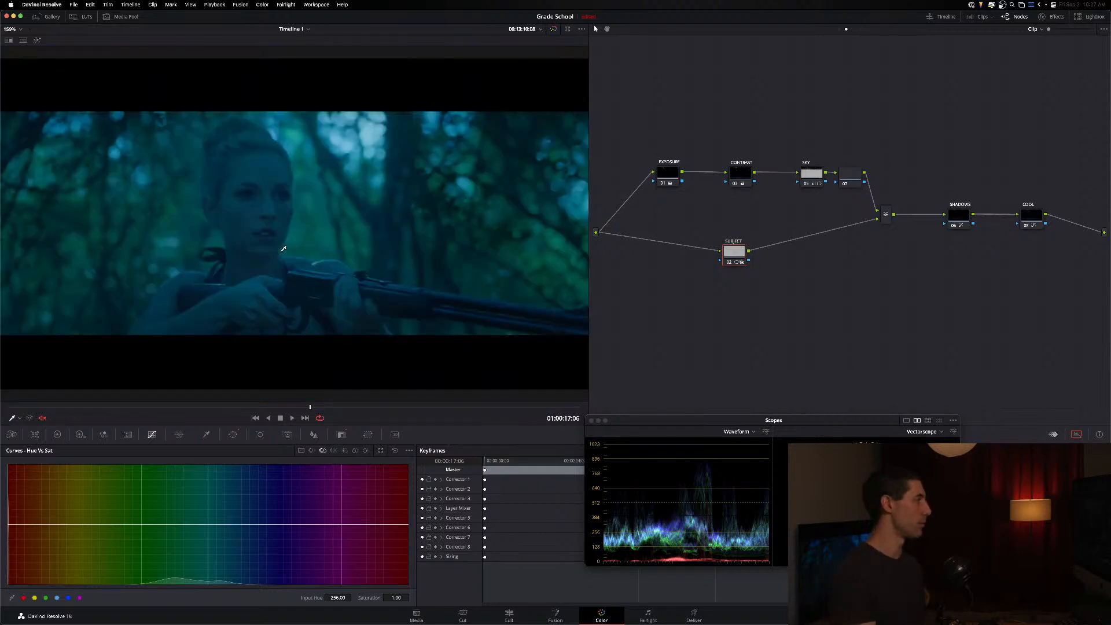
left_click(978, 16)
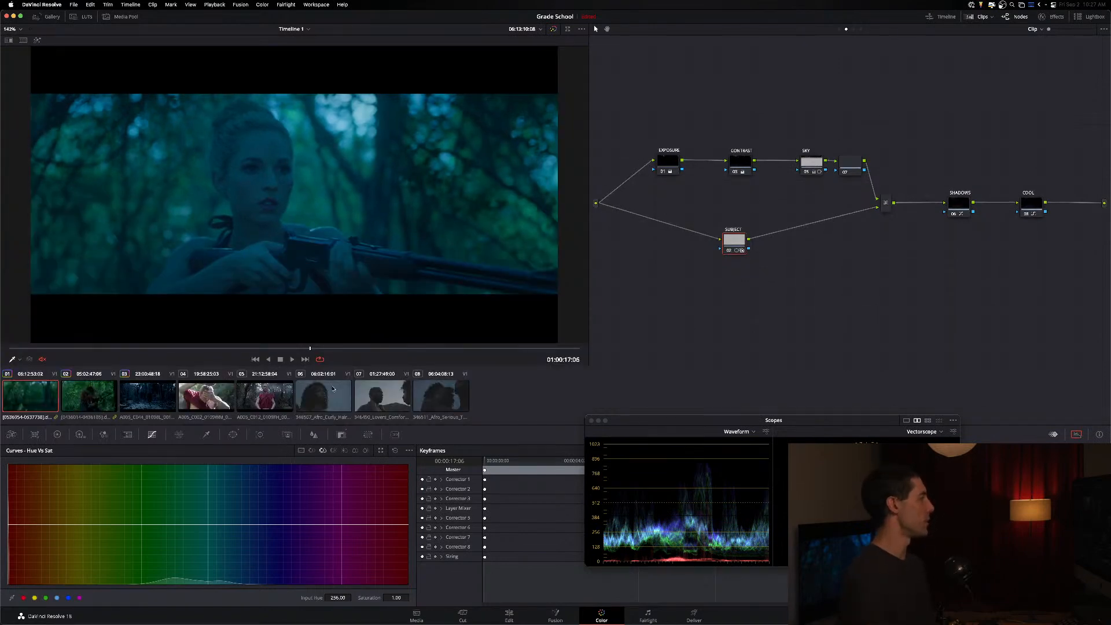
left_click(313, 396)
left_click(392, 396)
key("Up")
Step: Show the gallery and apply the DAY FOR NITE still's grade to clip 06
left_click(50, 17)
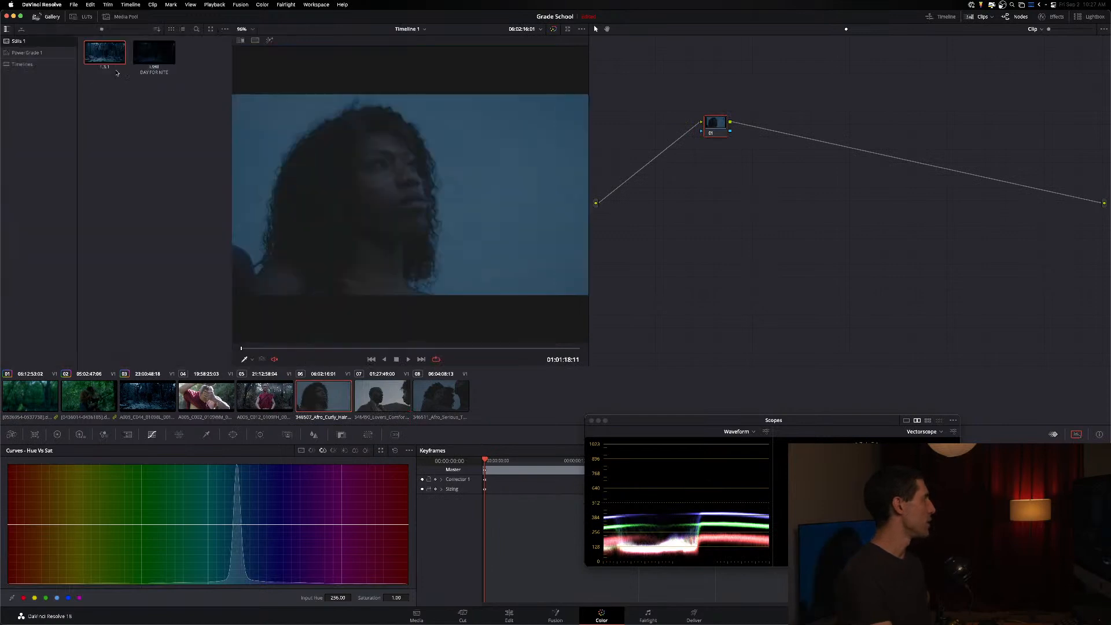
double_click(153, 58)
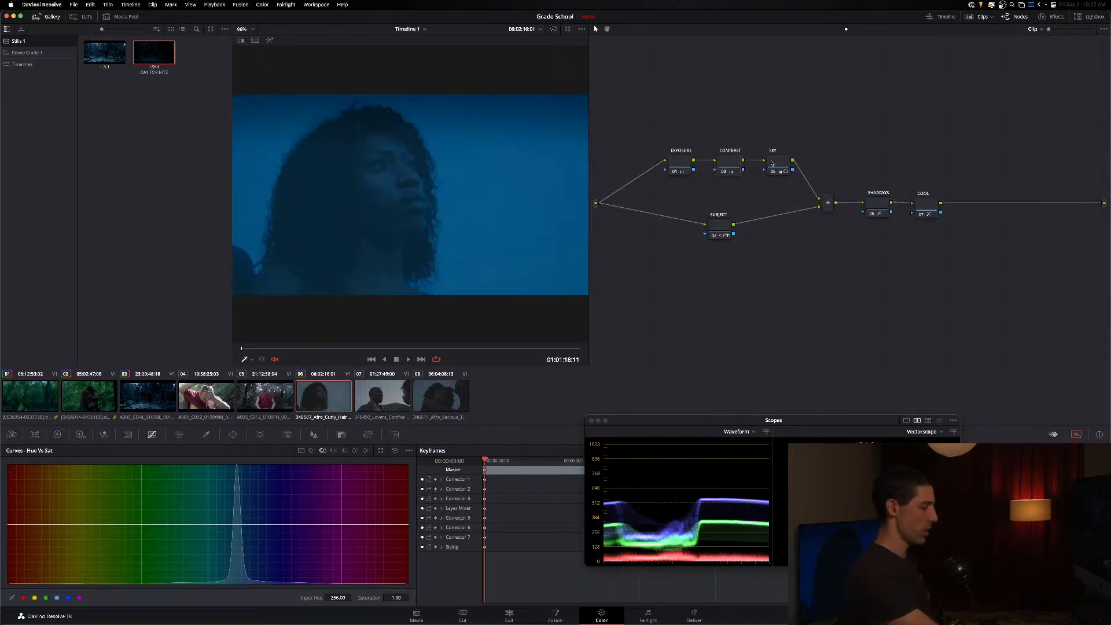
mouse_move(772, 164)
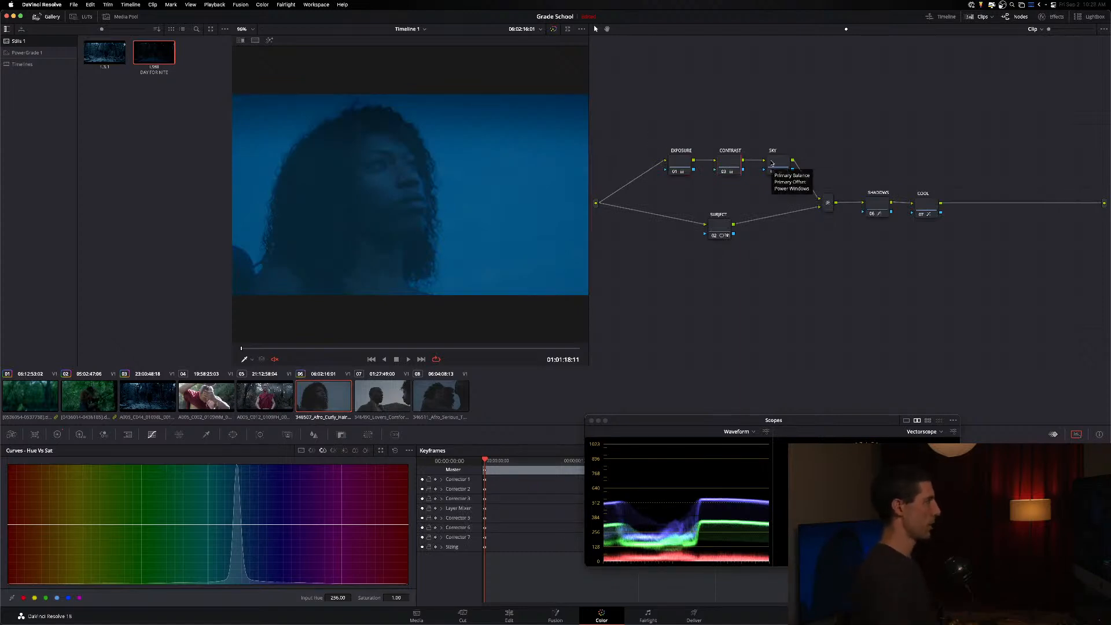
Step: Darken the EXPOSURE node with an offset of 16.00, and rework the CONTRAST node with gain about 0.82 and lift about 0.02
left_click(57, 435)
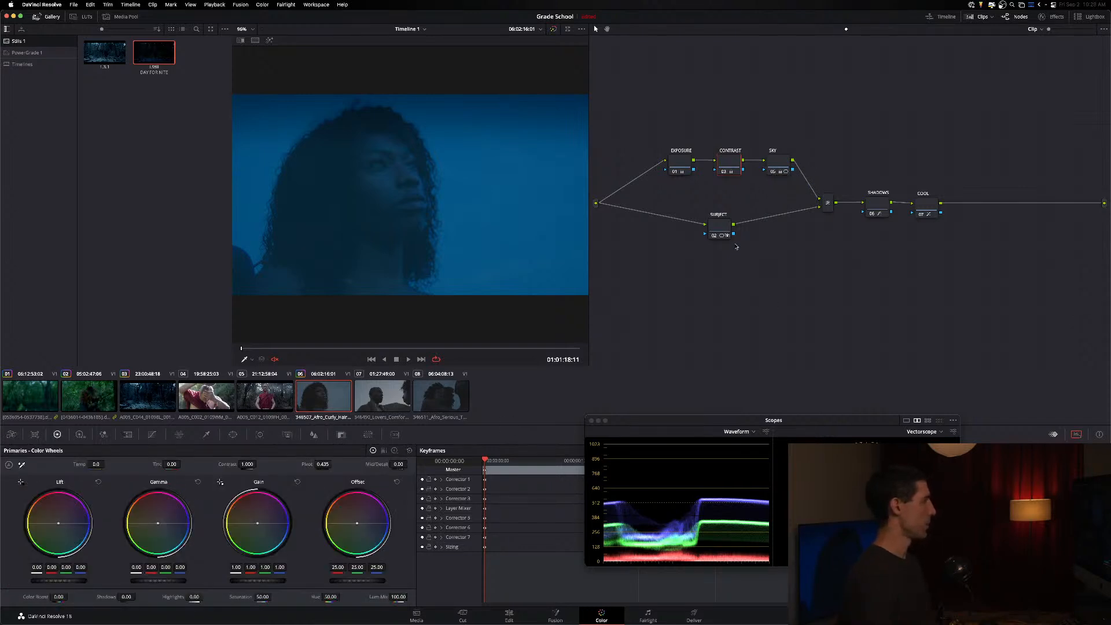
left_click(676, 163)
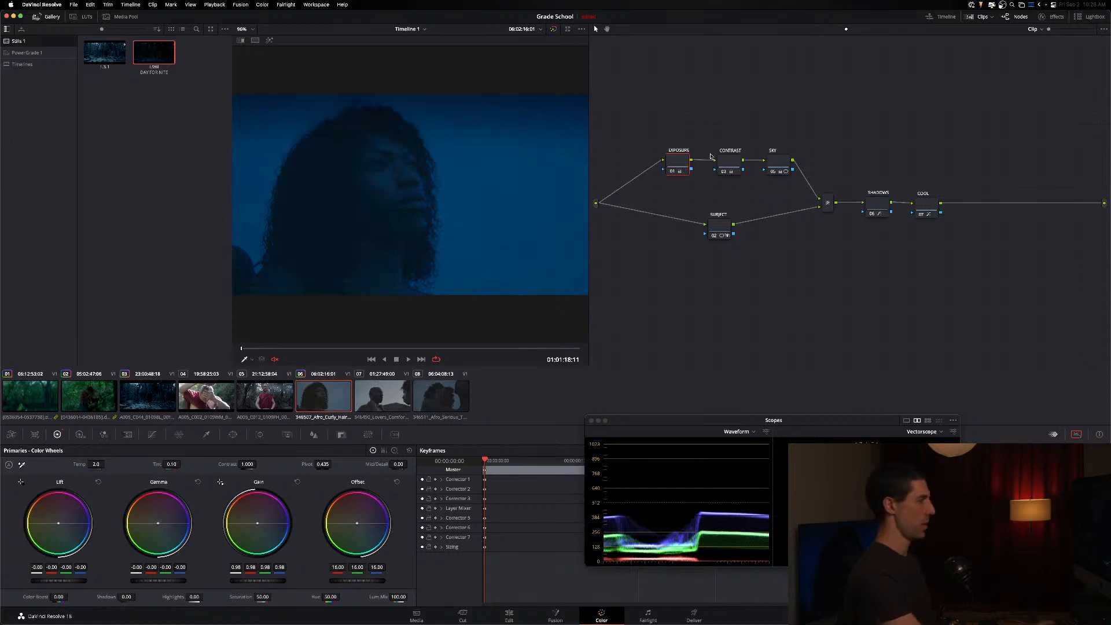
key("shift+apostrophe")
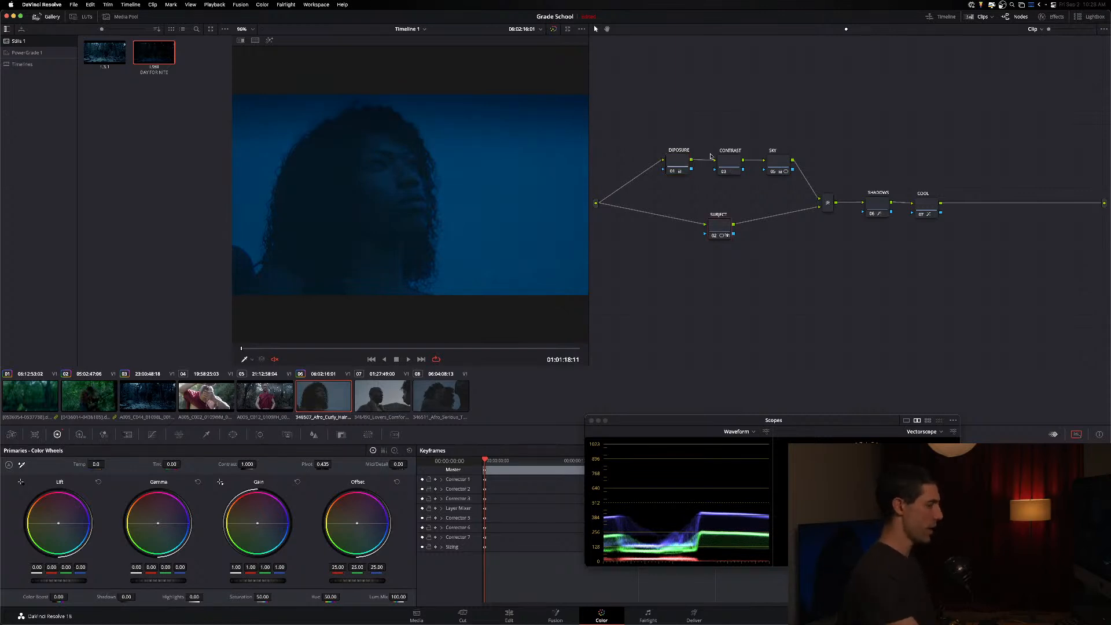
key("shift+apostrophe")
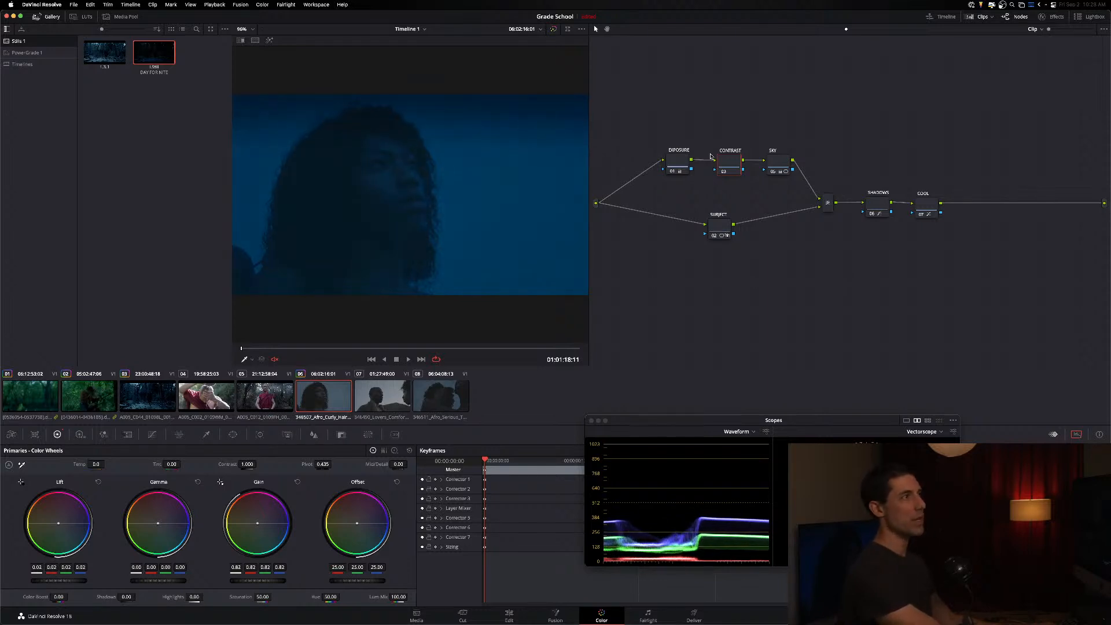
Step: Reposition the SKY node's gradient window lower across the woman's head, with tilt about 56.77 and softness about 18
left_click(785, 165)
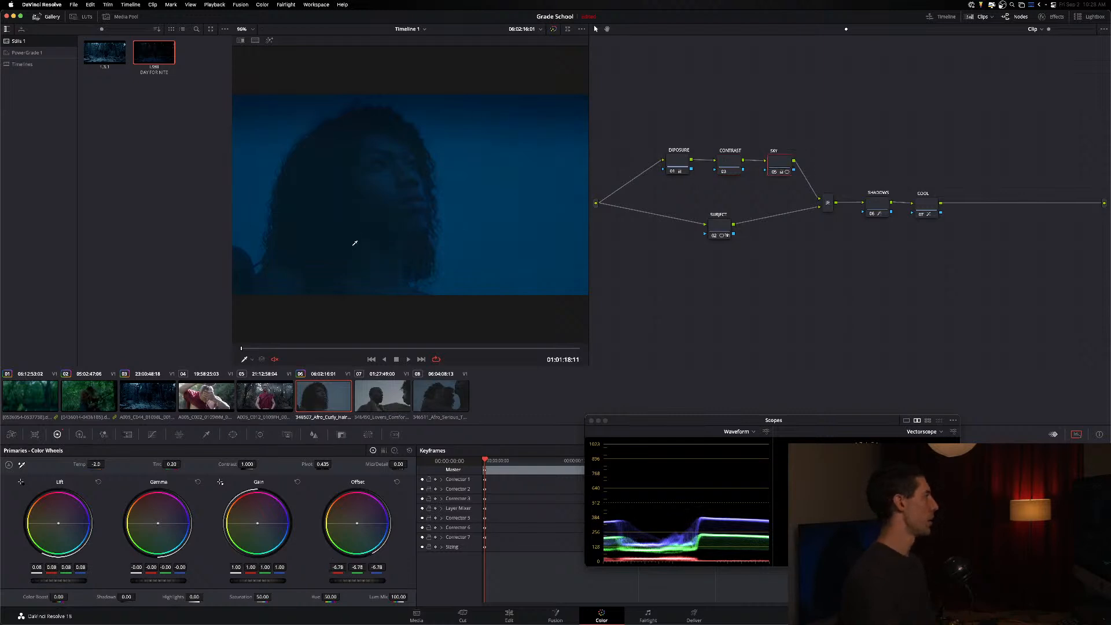
left_click(233, 434)
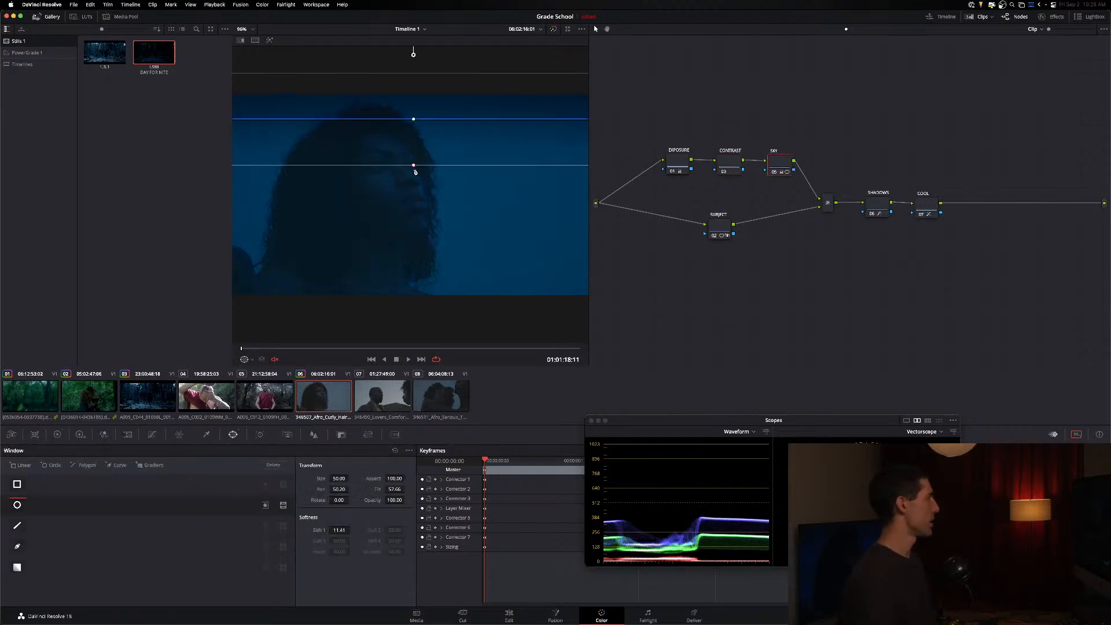
left_click_drag(409, 108, 404, 124)
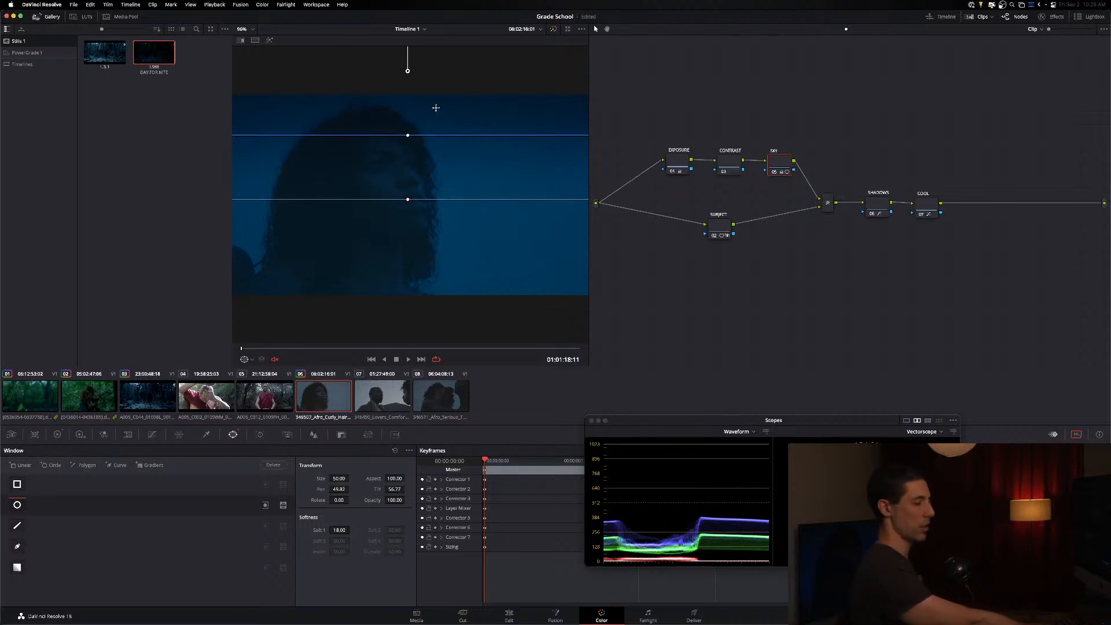
Step: Exclude the woman's head from the SKY selection with a luminance qualifier, low limit about 53, checking the matte in highlight view
key("shift+h")
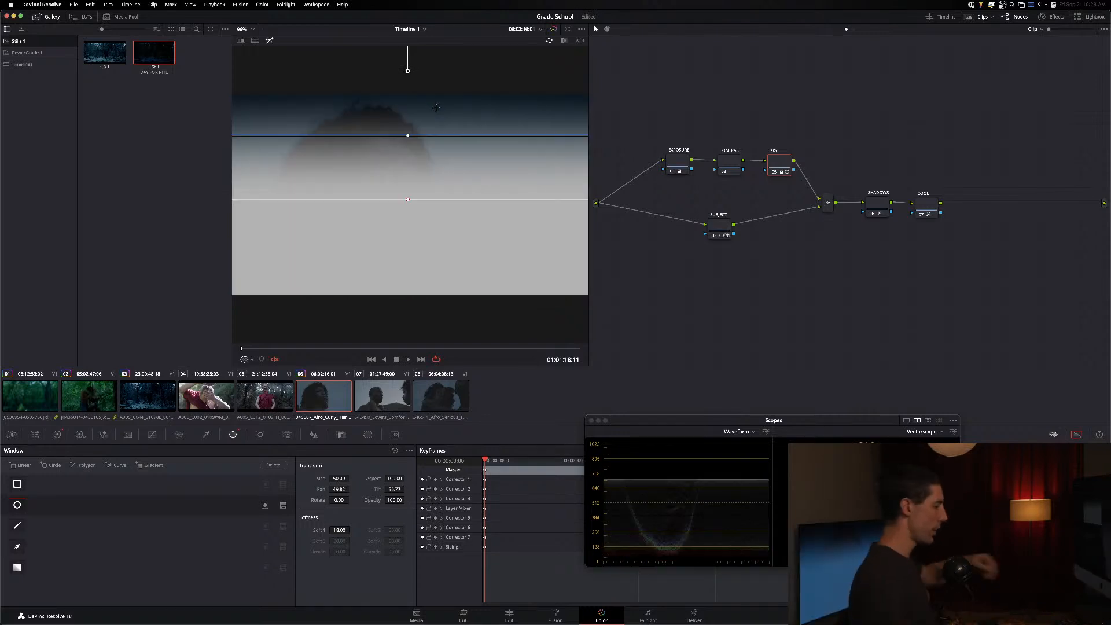
key("q")
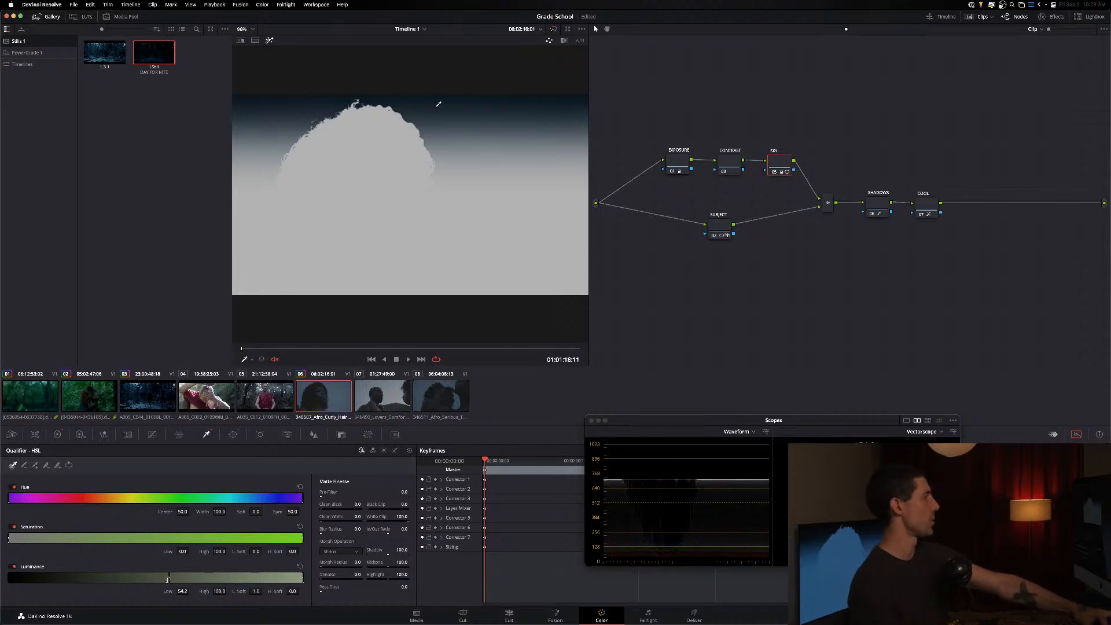
left_click_drag(176, 580, 178, 578)
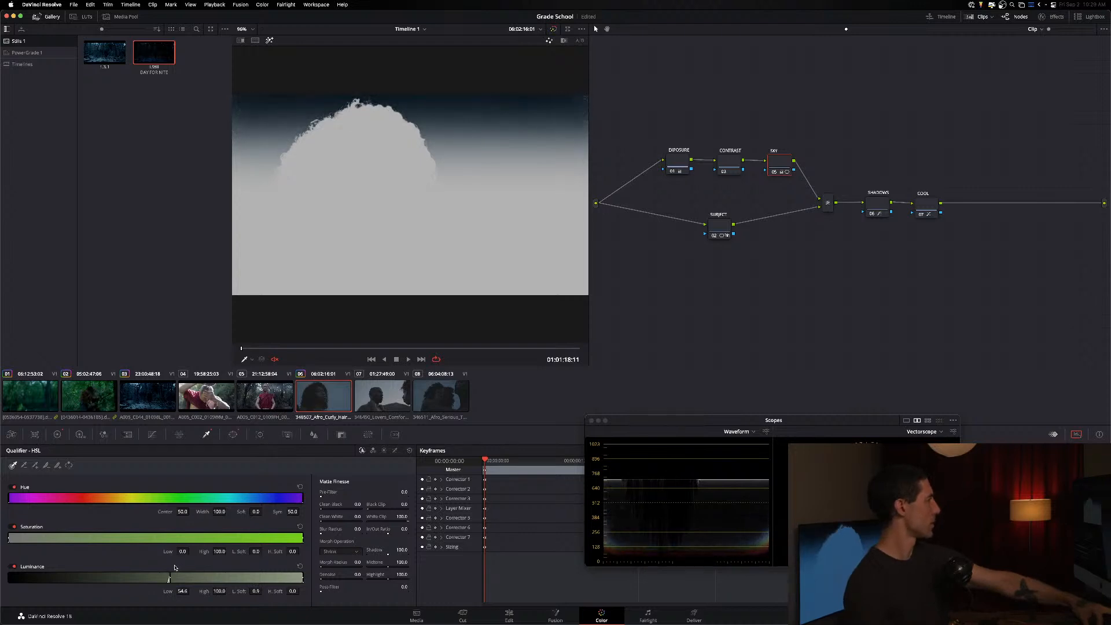
key("super+z")
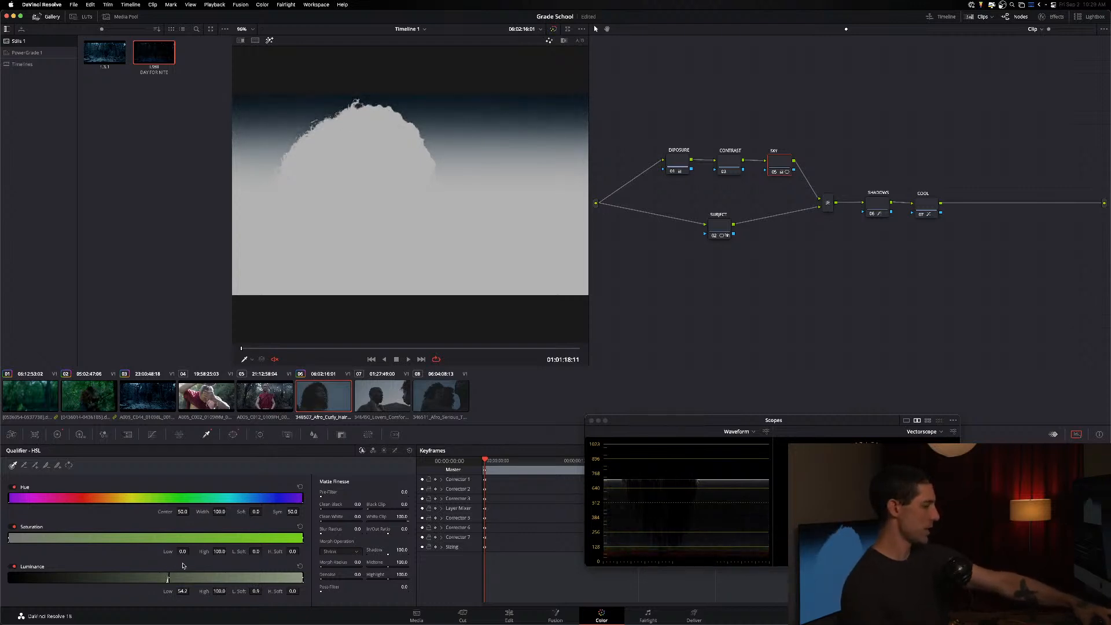
left_click(310, 158)
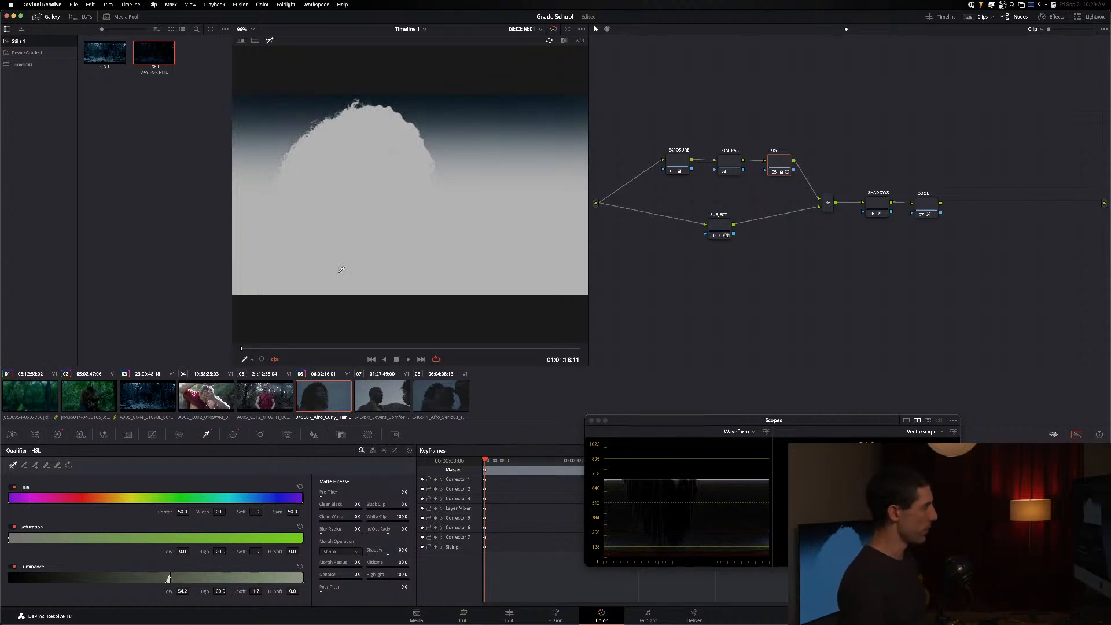
key("shift+h")
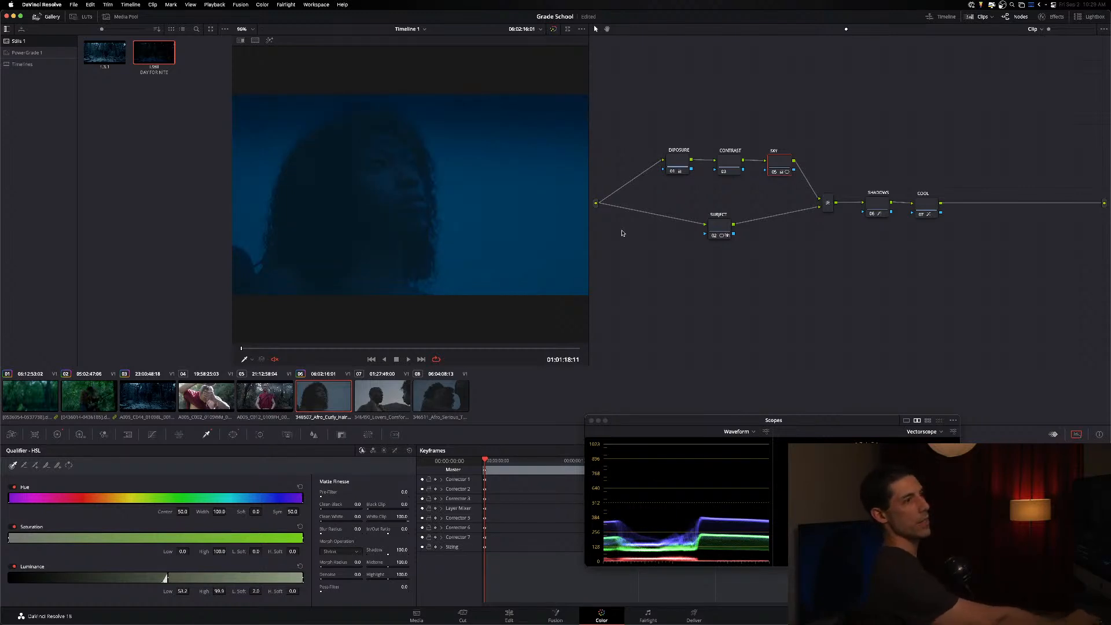
Step: Add a serial node after SKY and compare the image with the SKY node repeatedly switched off and on
key("alt+s")
left_click(767, 168)
key("ctrl+d")
key("ctrl+d")
key("ctrl+d")
key("ctrl+d")
key("ctrl+d")
key("ctrl+d")
key("ctrl+d")
key("ctrl+d")
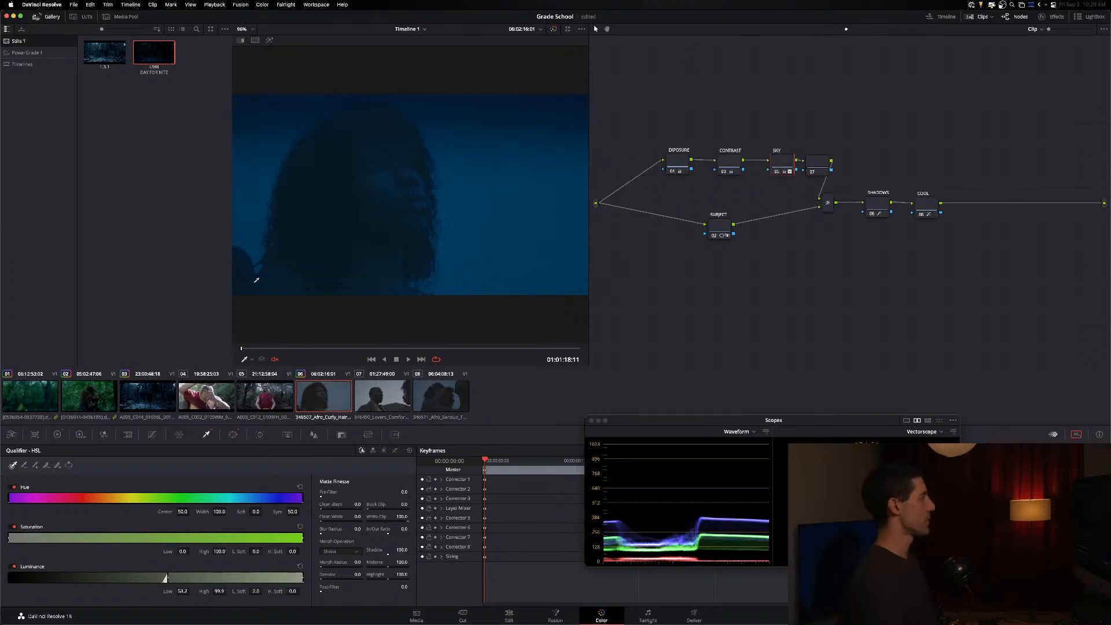
Step: Inspect the SKY node's matte in highlight view and compare the image with the node off and on
key("shift+h")
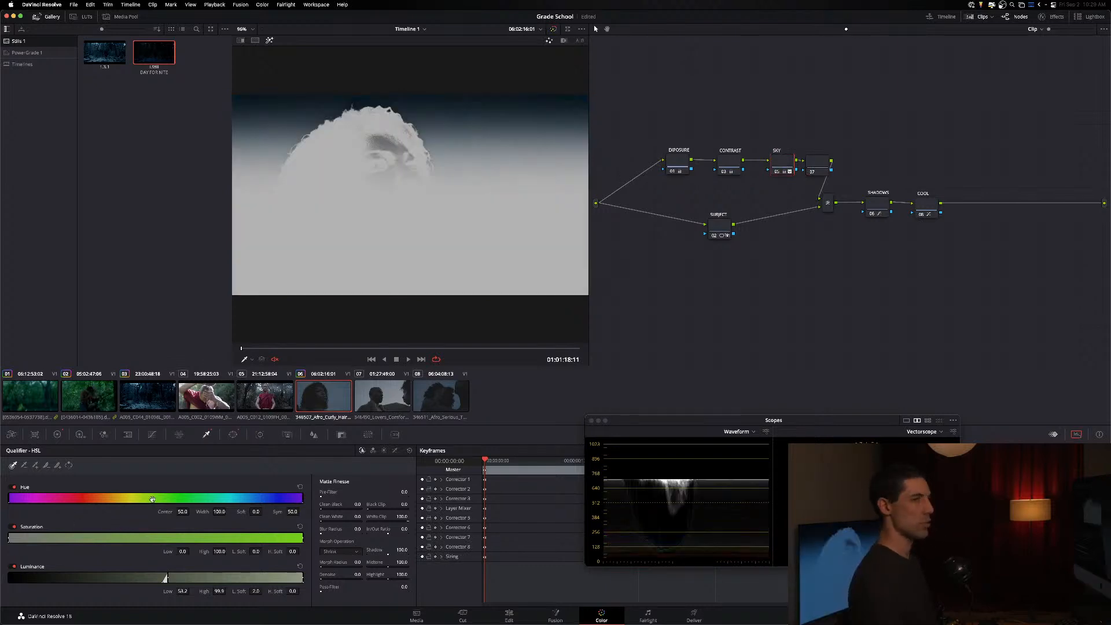
key("shift+h")
key("ctrl+d")
key("ctrl+d")
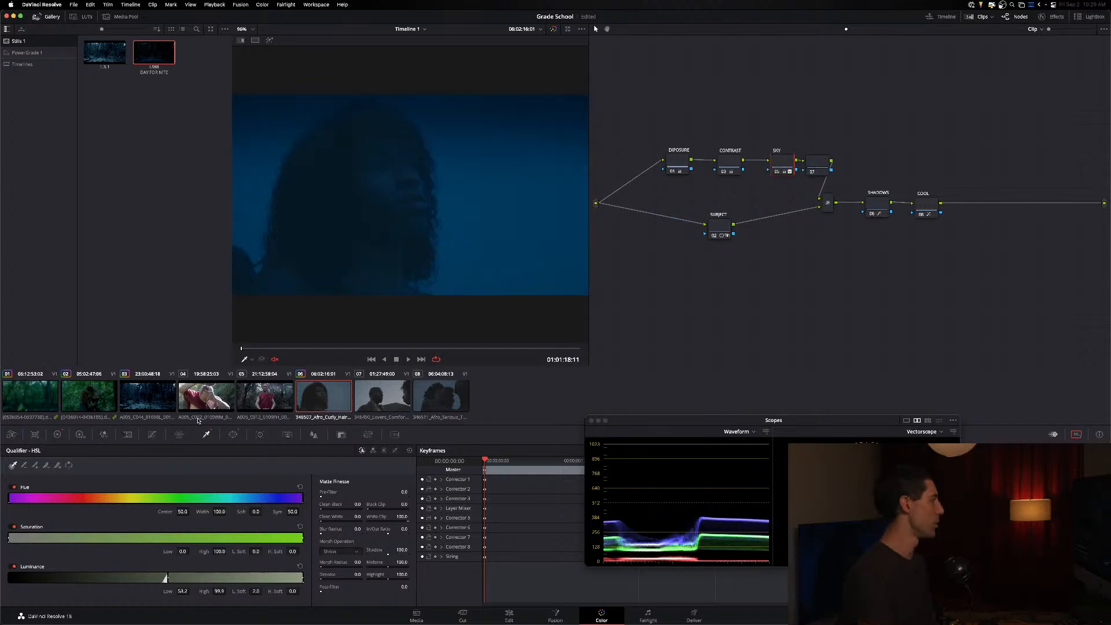
Step: Raise the SKY gradient window to tilt about 57.86 with softness about 17.6, and compare the image with all nodes off and on
left_click(260, 435)
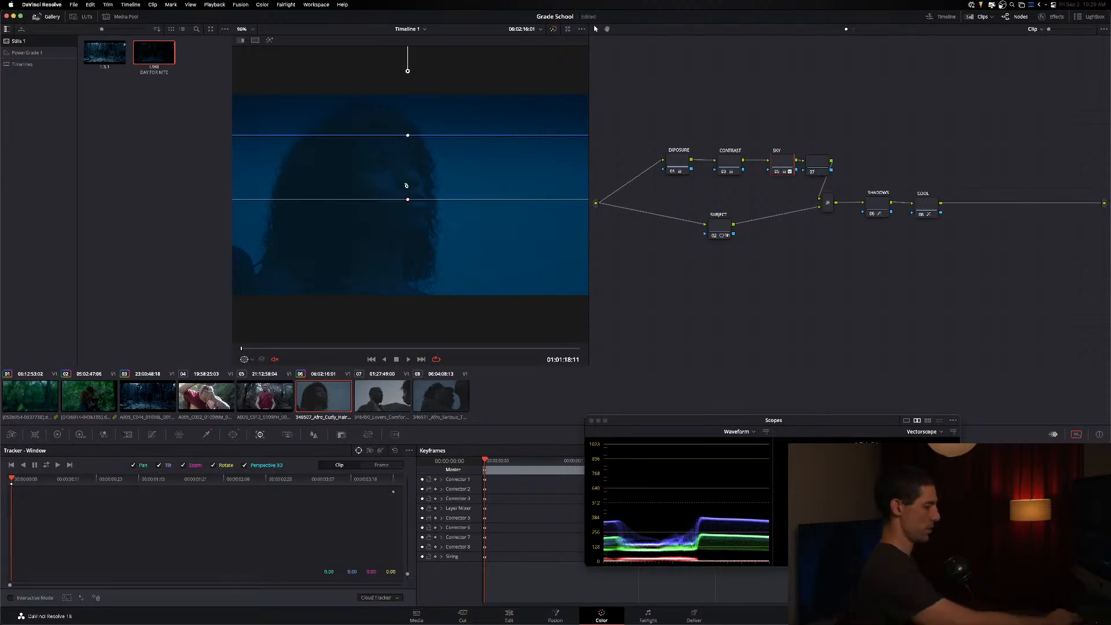
key("alt+w")
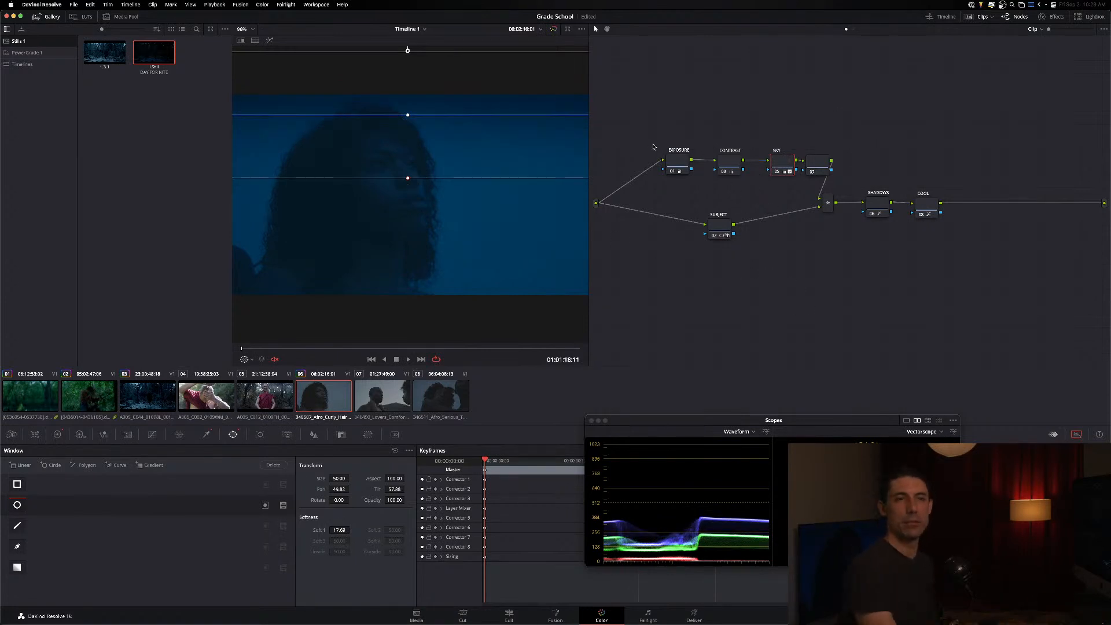
key("alt+d")
key("alt+d")
key("alt+d")
key("alt+d")
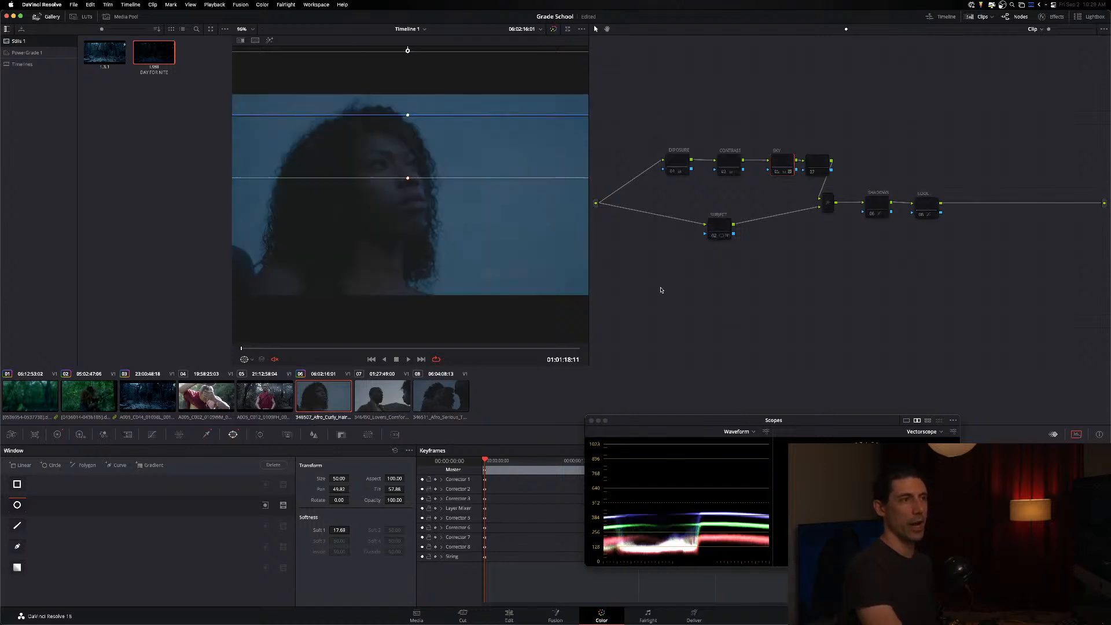
Step: Reshape the SUBJECT node's oval window over the woman's face at size about 55, and lower the node's key output gain
left_click(719, 226)
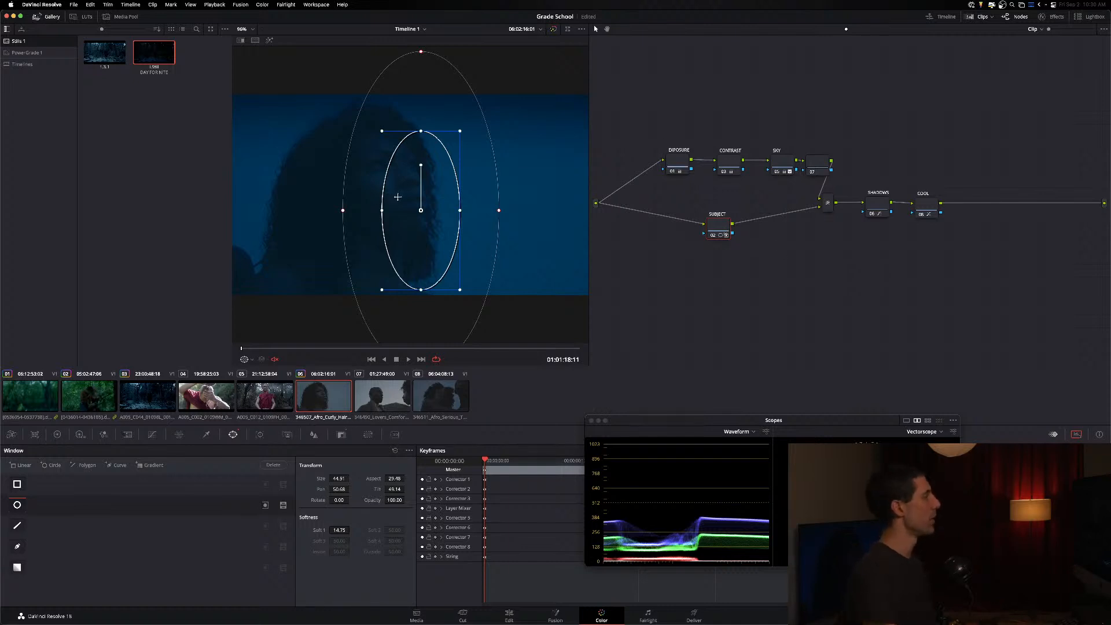
left_click_drag(380, 210, 360, 210)
left_click_drag(441, 260, 421, 230)
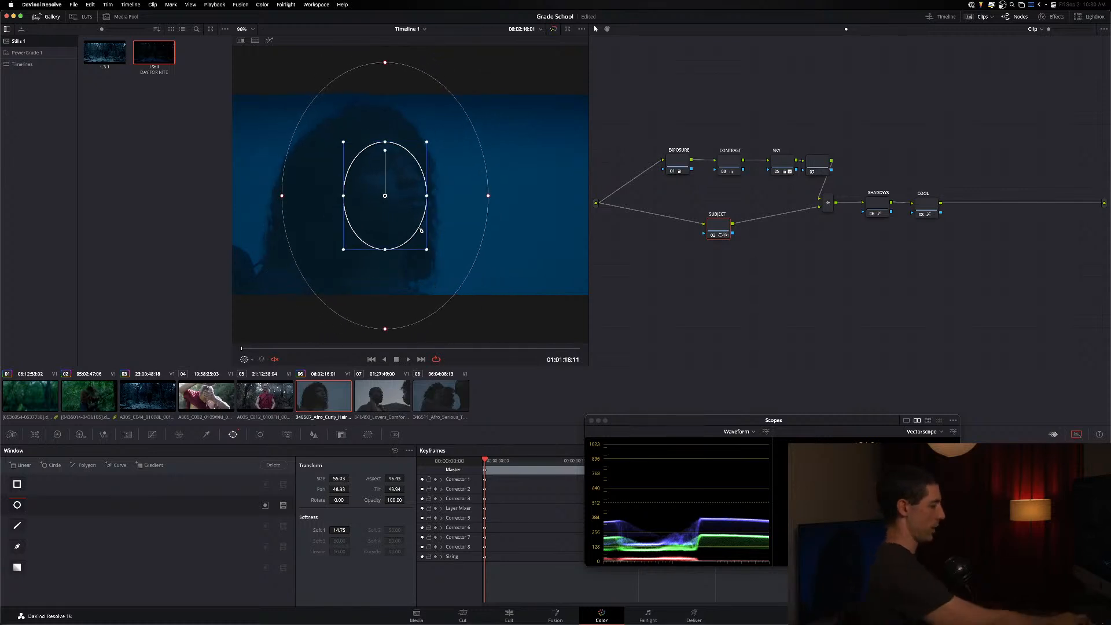
key("alt+shift+k")
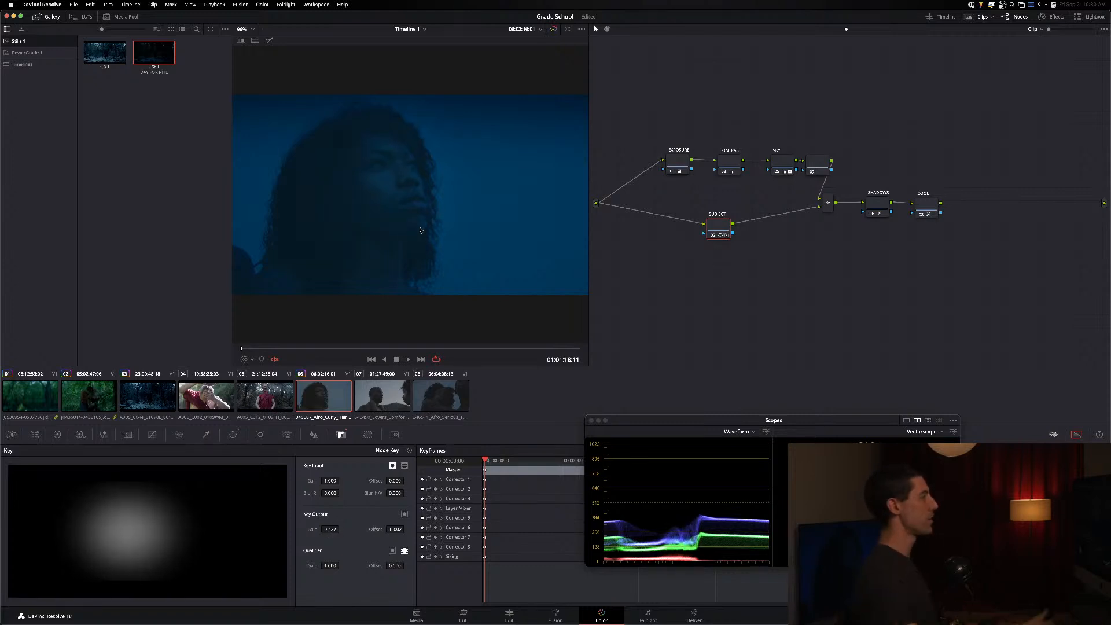
Step: Inspect the SUBJECT node's matte in highlight view and compare the shot with its grade bypassed and active
key("shift+h")
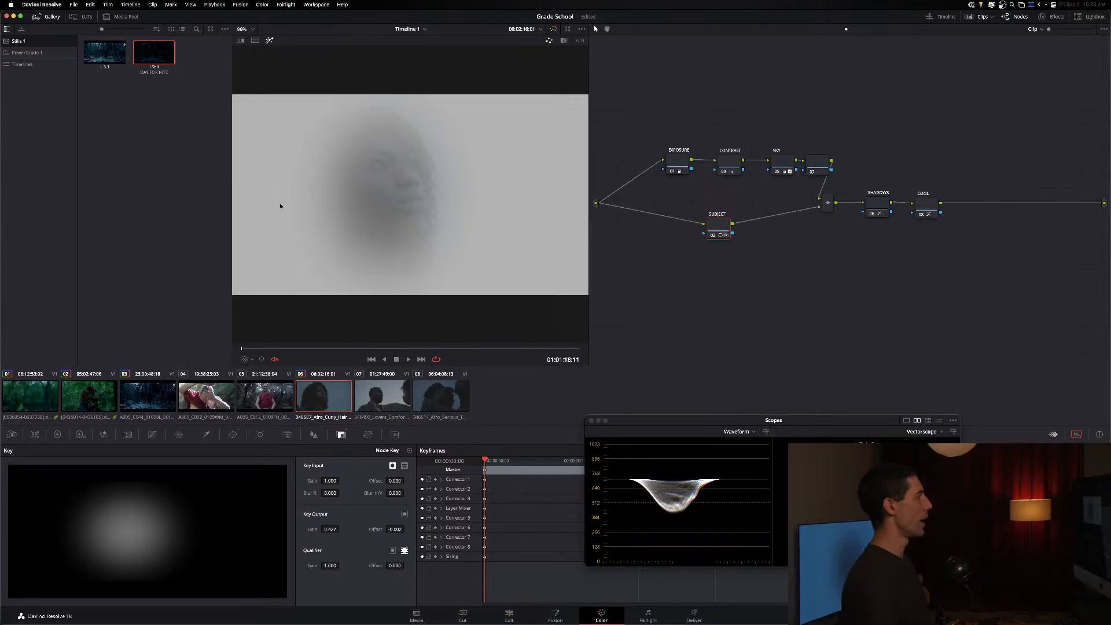
key("shift+h")
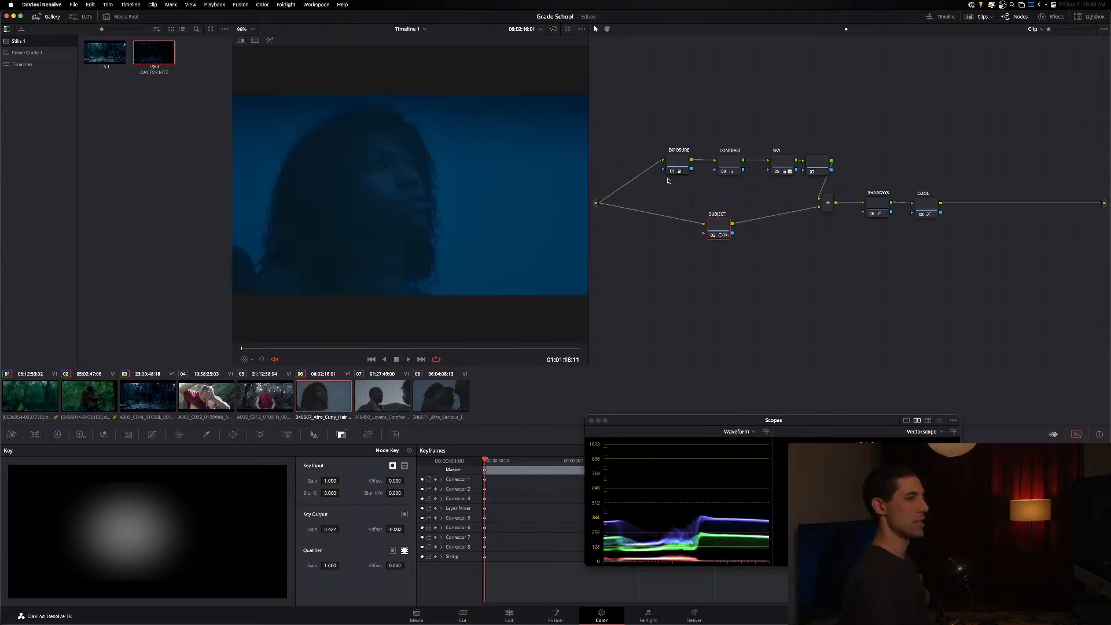
key("shift+d")
key("shift+d")
key("shift+d")
key("shift+d")
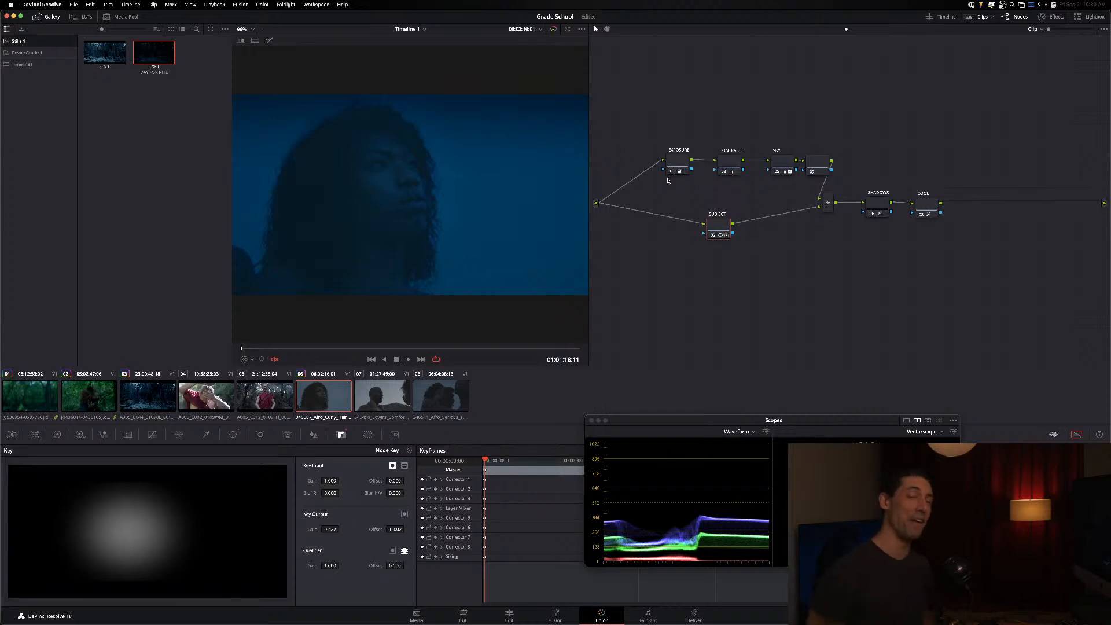
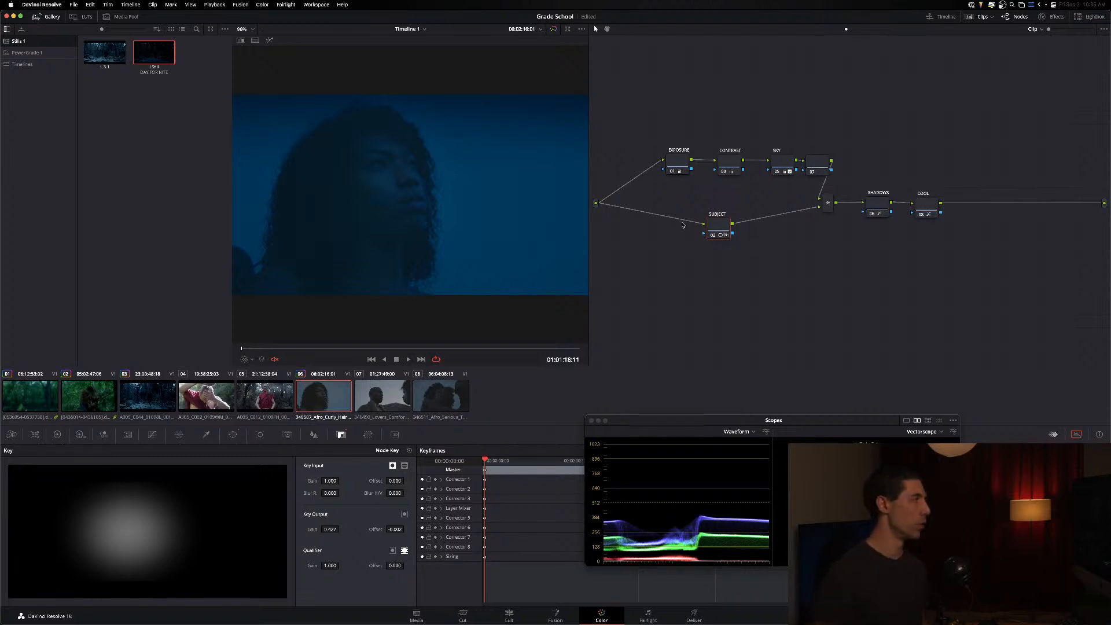
Step: Tidy the node graph by moving the EXPOSURE-to-SKY row up, the SUBJECT node down and the layer mixer between the branches
left_click_drag(834, 115, 654, 140)
left_click(776, 211)
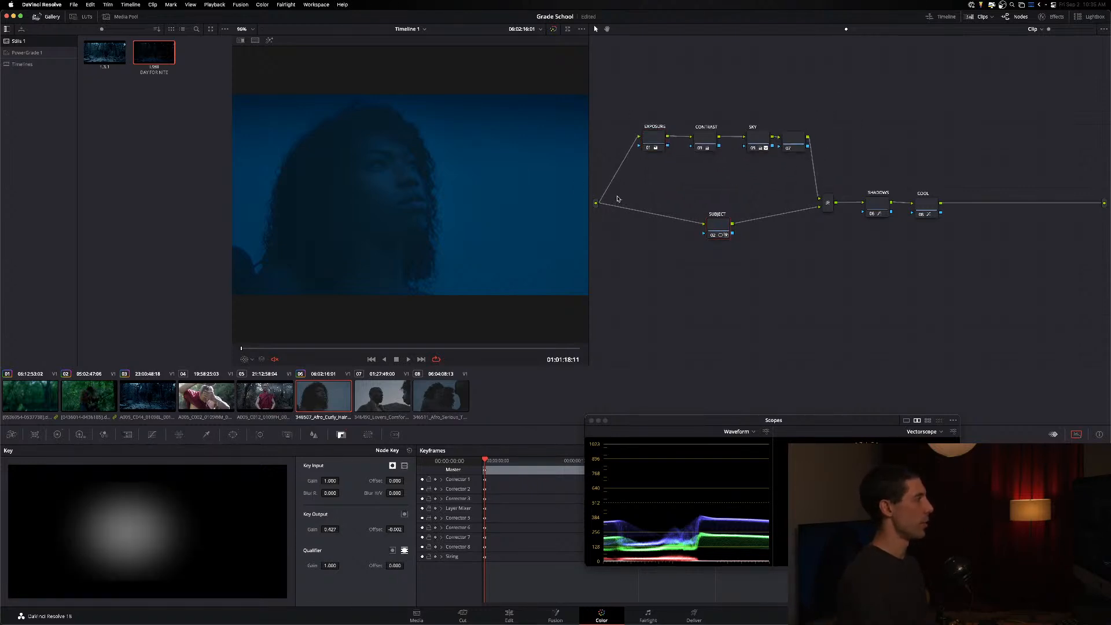
left_click_drag(726, 223, 728, 234)
left_click_drag(828, 203, 831, 187)
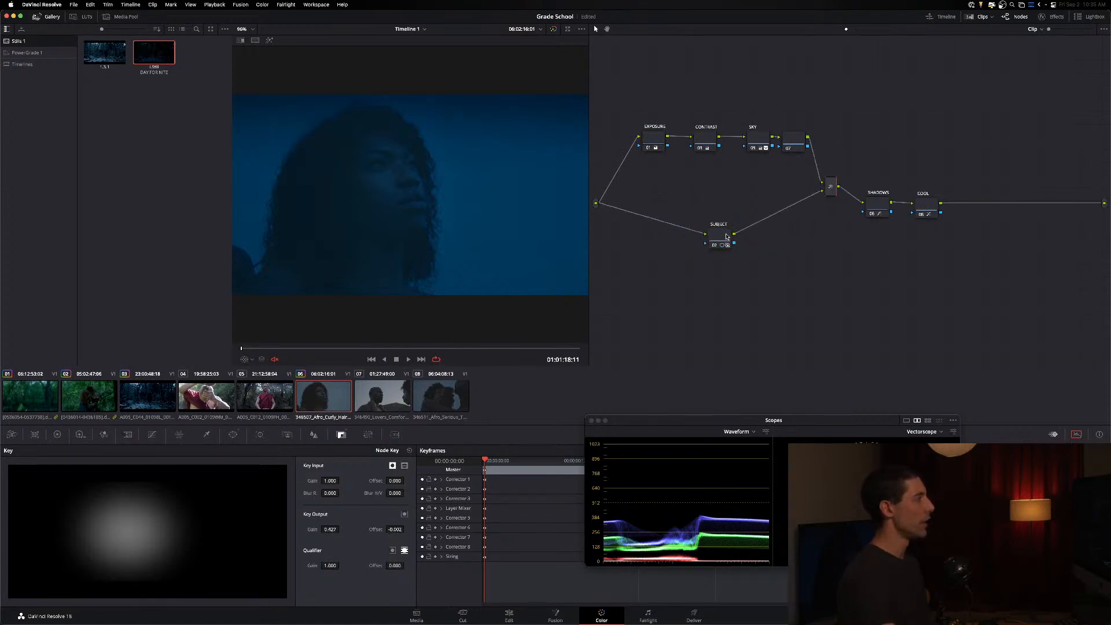
Step: Examine the area isolated by the SUBJECT node's window in highlight view, and return to the normal image
left_click(728, 235)
key("shift+h")
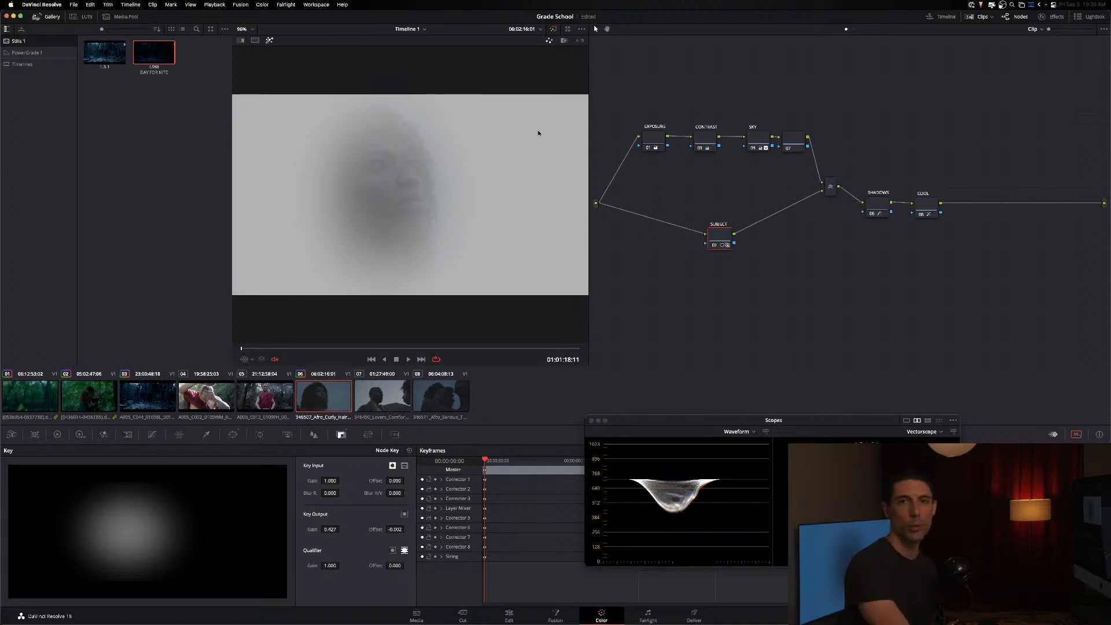
key("shift+h")
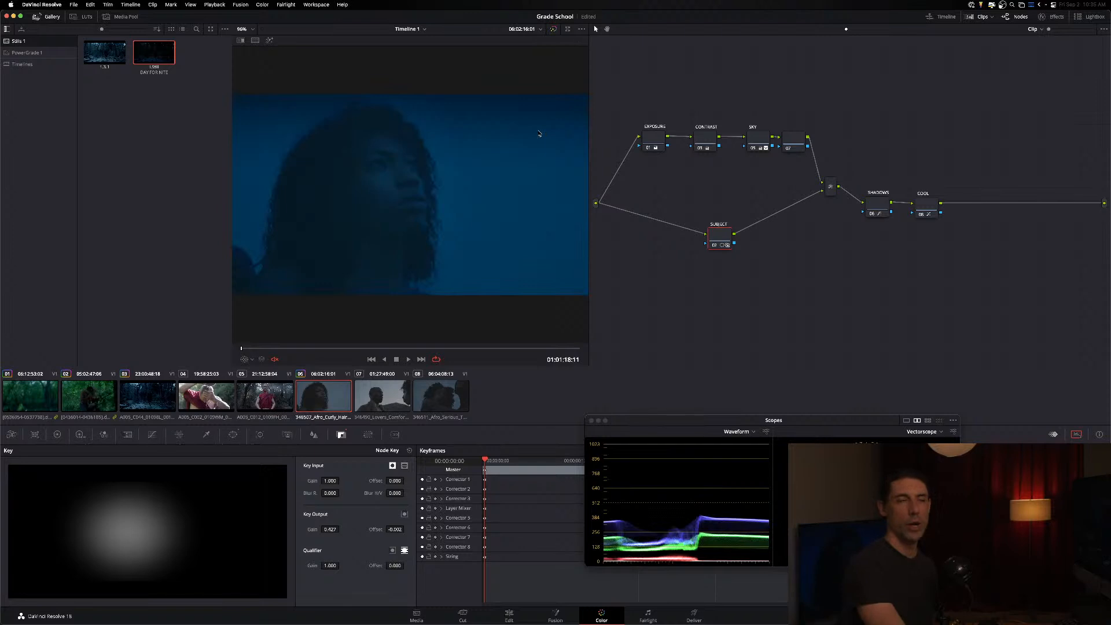
Step: Reset the SUBJECT node's key output offset to 0 and reposition the node further right, beneath the SKY node
left_click_drag(717, 239, 744, 248)
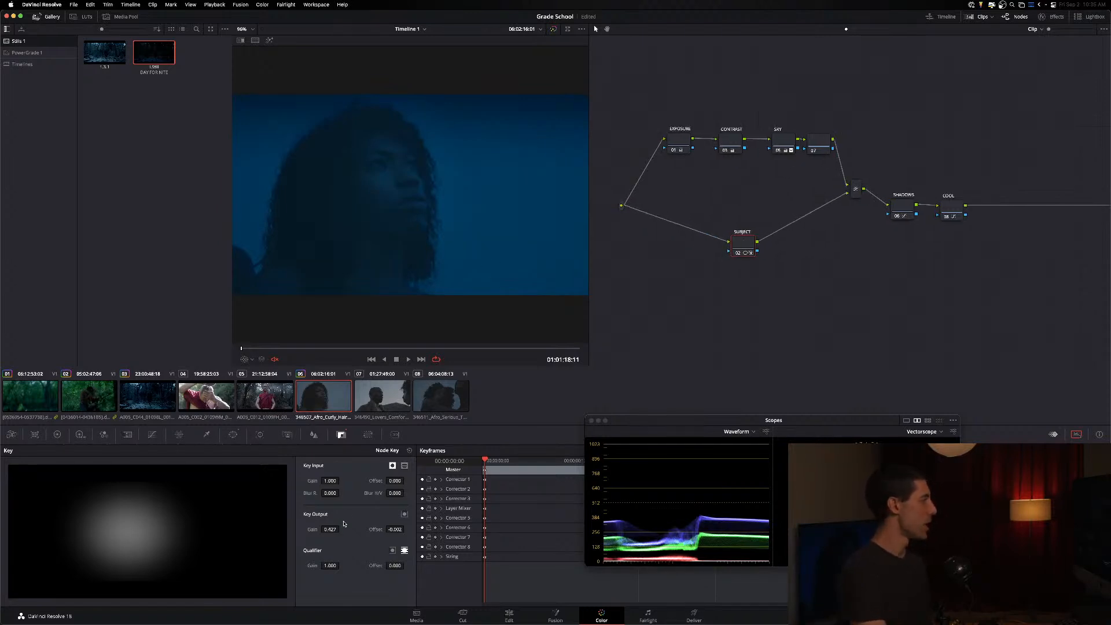
left_click_drag(328, 533, 332, 530)
double_click(396, 529)
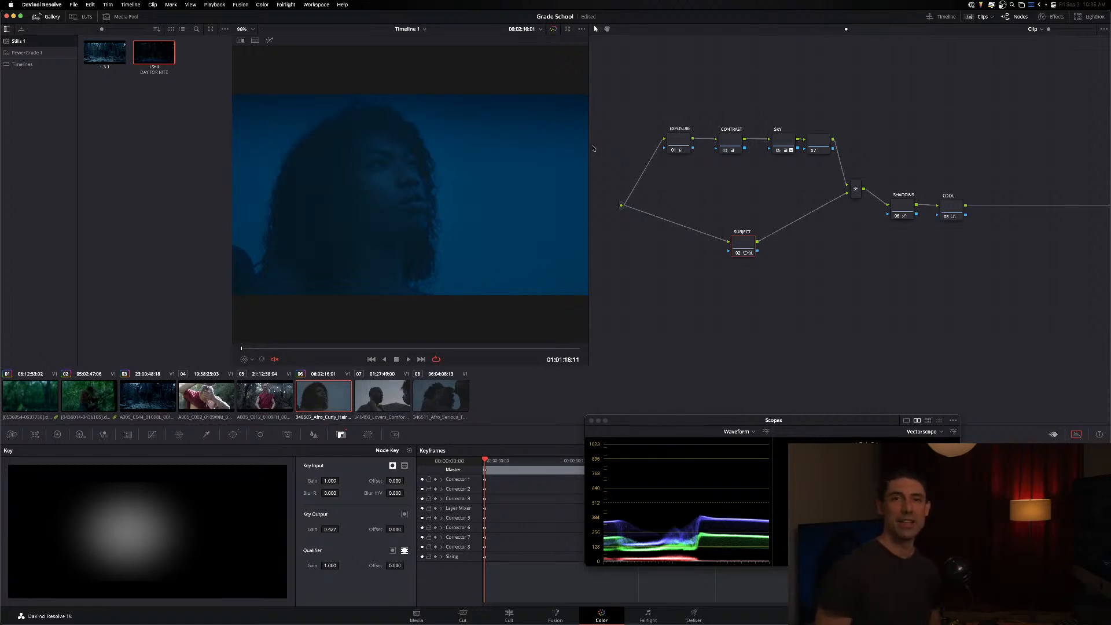
mouse_move(749, 249)
left_mouse_down()
mouse_move(791, 253)
mouse_move(750, 258)
left_mouse_up()
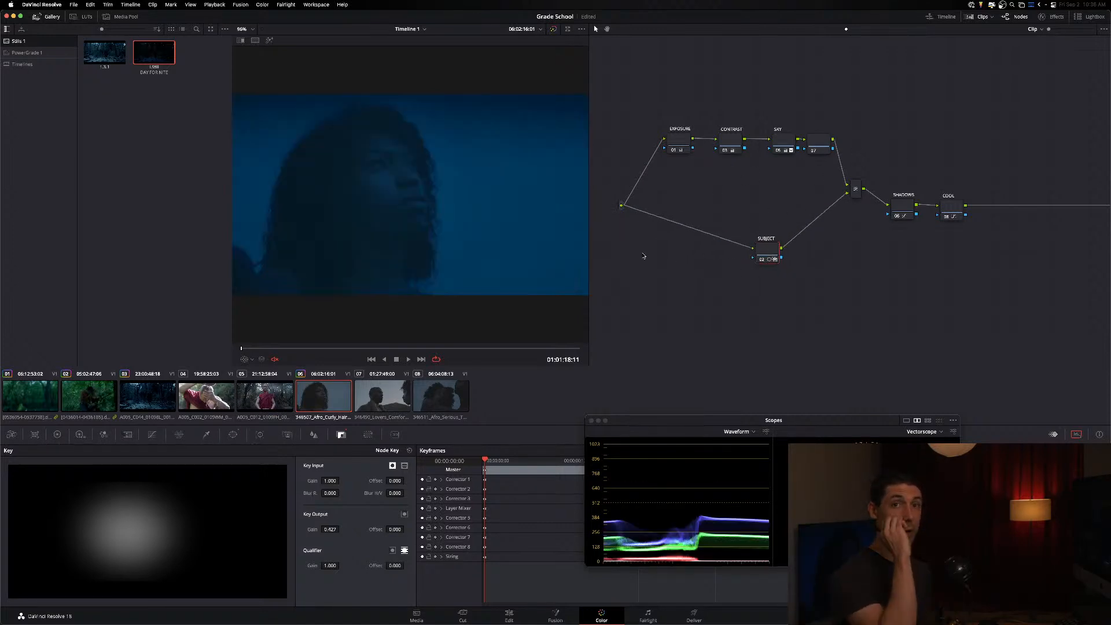
Step: Inspect the SUBJECT node's soft face matte in highlight view and return to the normal image
key("shift+h")
key("shift+h")
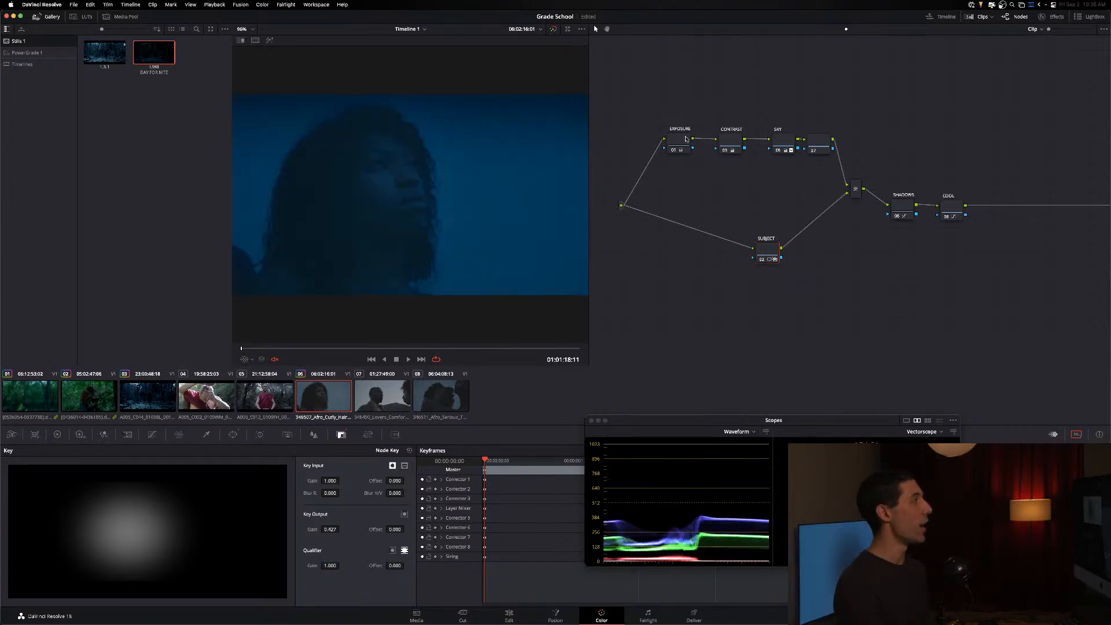
key("shift+h")
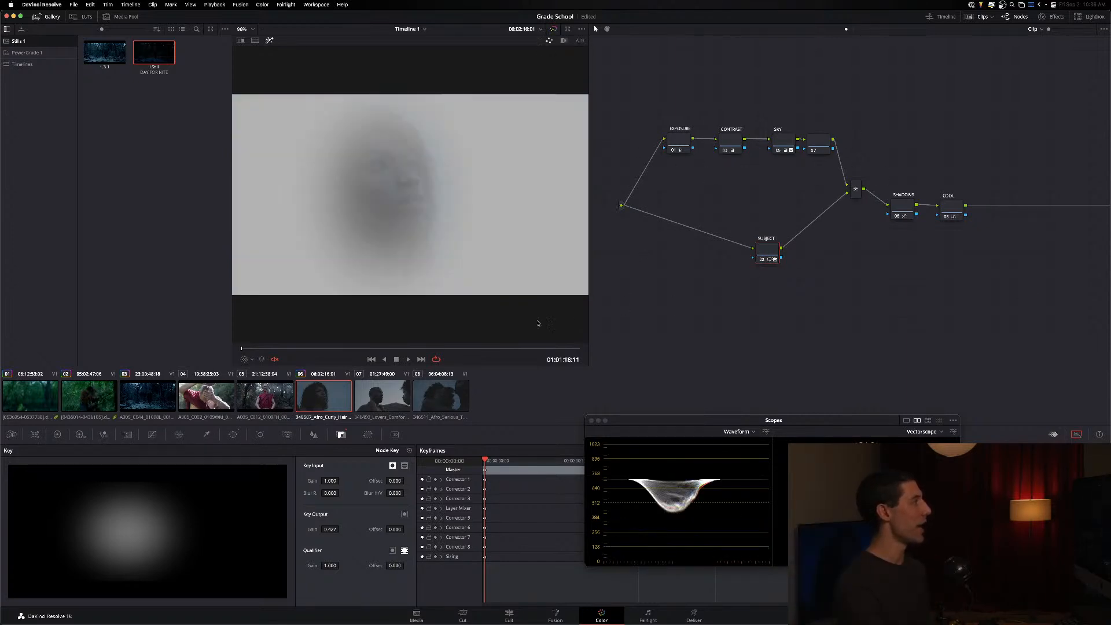
key("shift+h")
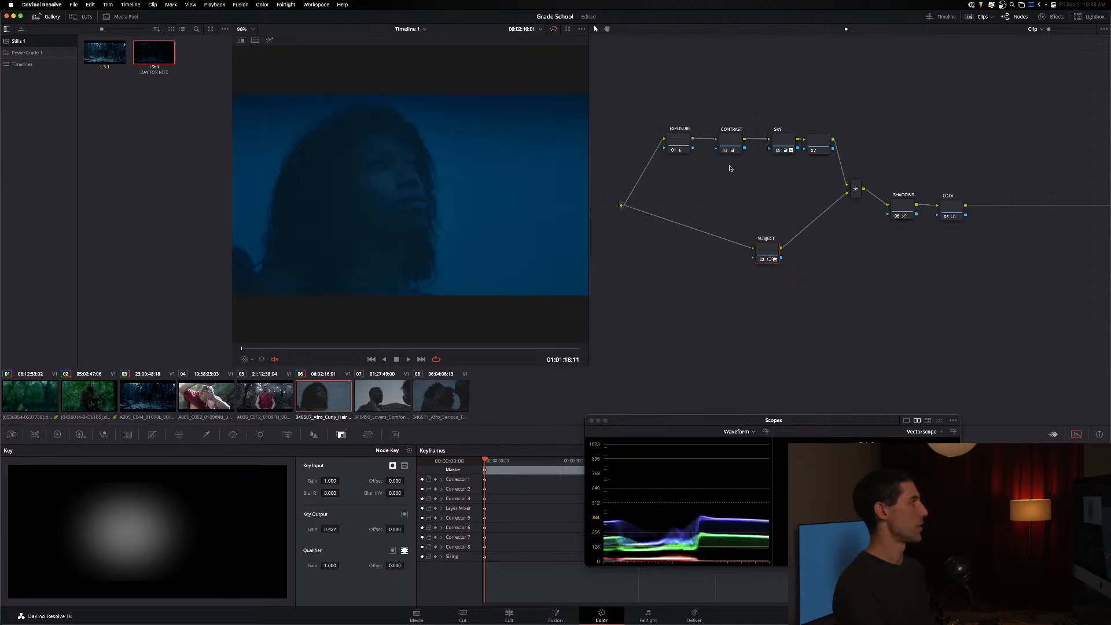
Step: Add a node after CONTRAST with a small, hard-edged circular window tinted red over the woman's face
key("alt+c")
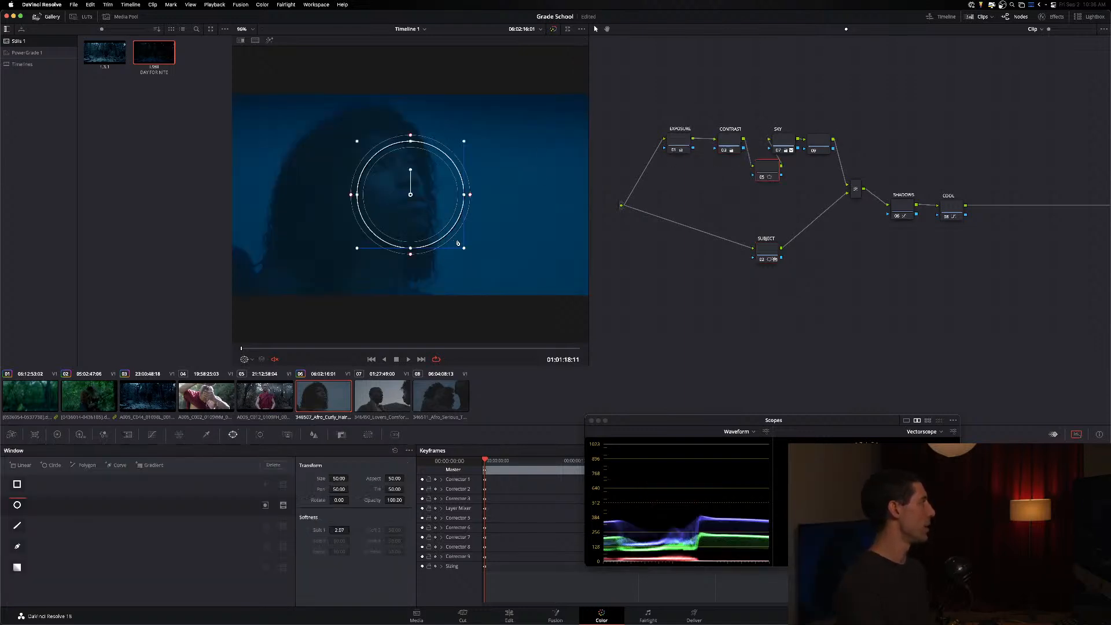
left_click_drag(457, 247, 387, 185)
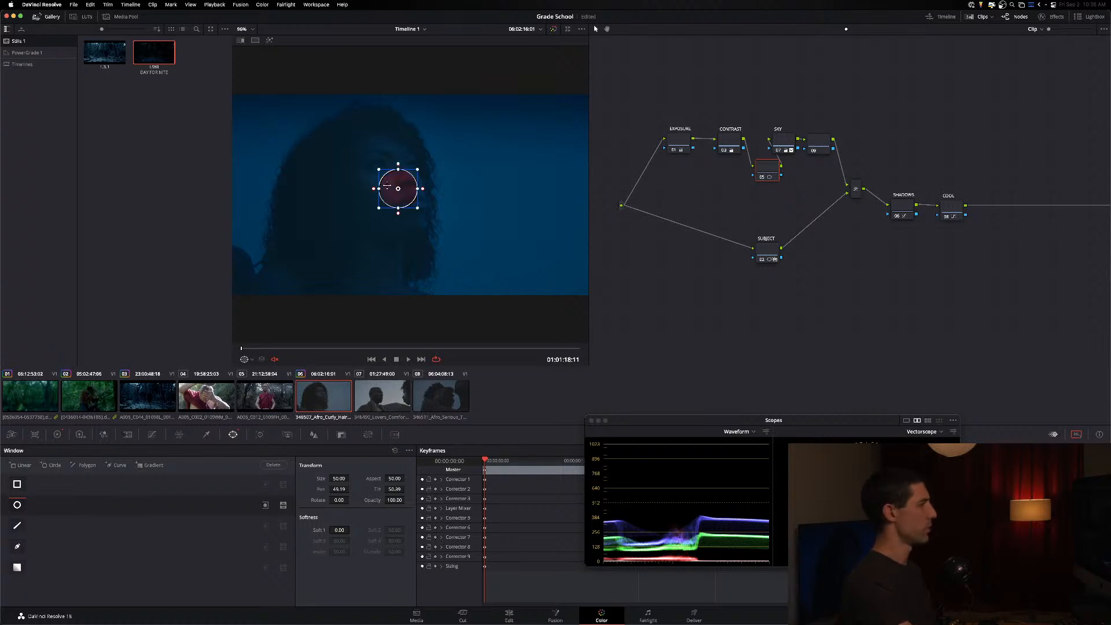
Step: Set the SUBJECT node's key output gain to 1
left_click(775, 251)
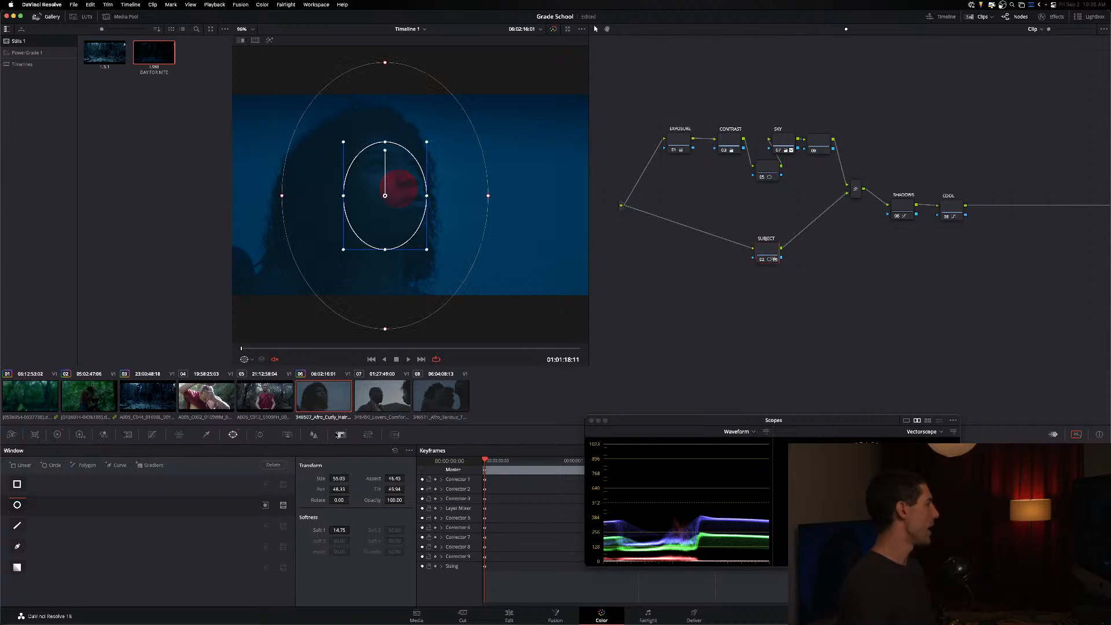
left_click(341, 435)
left_click(330, 530)
type("1")
key("Return")
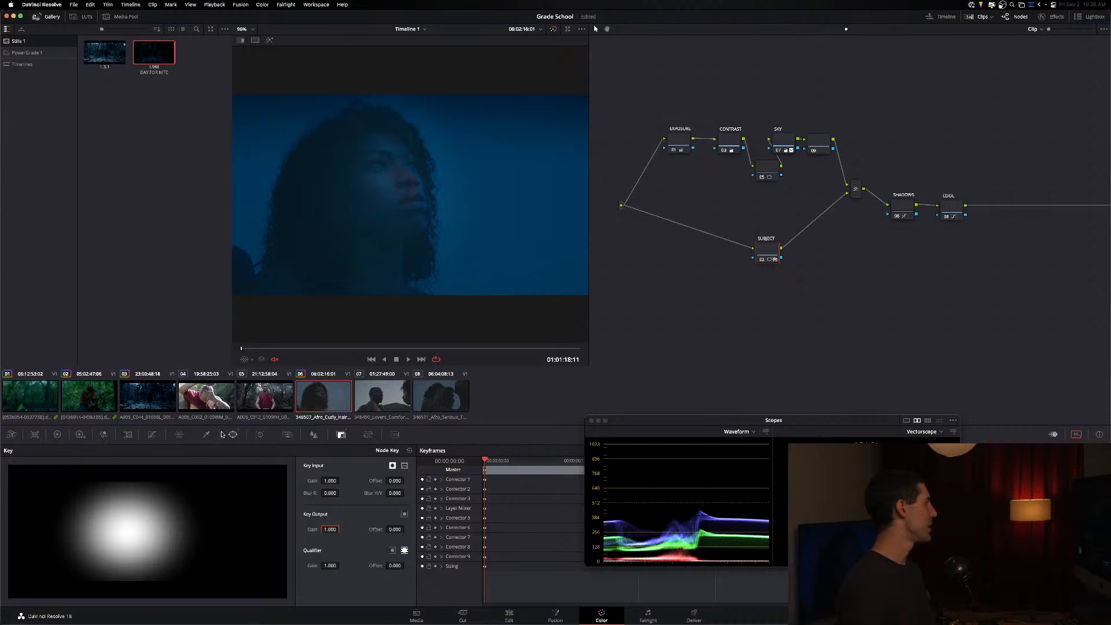
Step: Widen and enlarge the SUBJECT node's window around the face to size about 56 and aspect about 53
left_click(260, 435)
left_click_drag(443, 199, 455, 197)
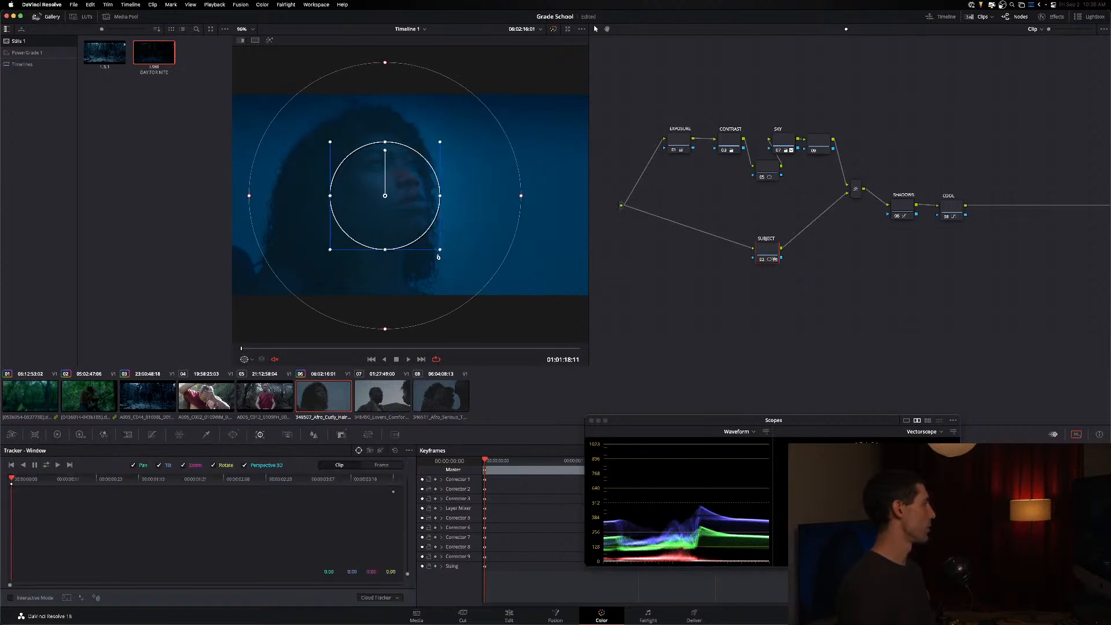
left_click_drag(440, 251, 458, 267)
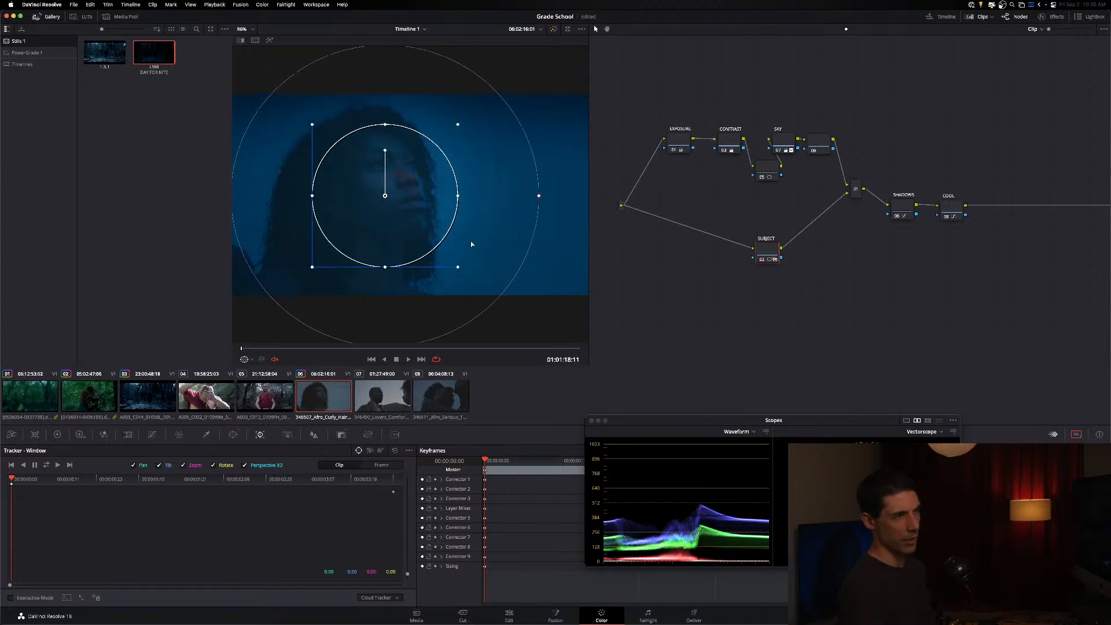
left_click(342, 435)
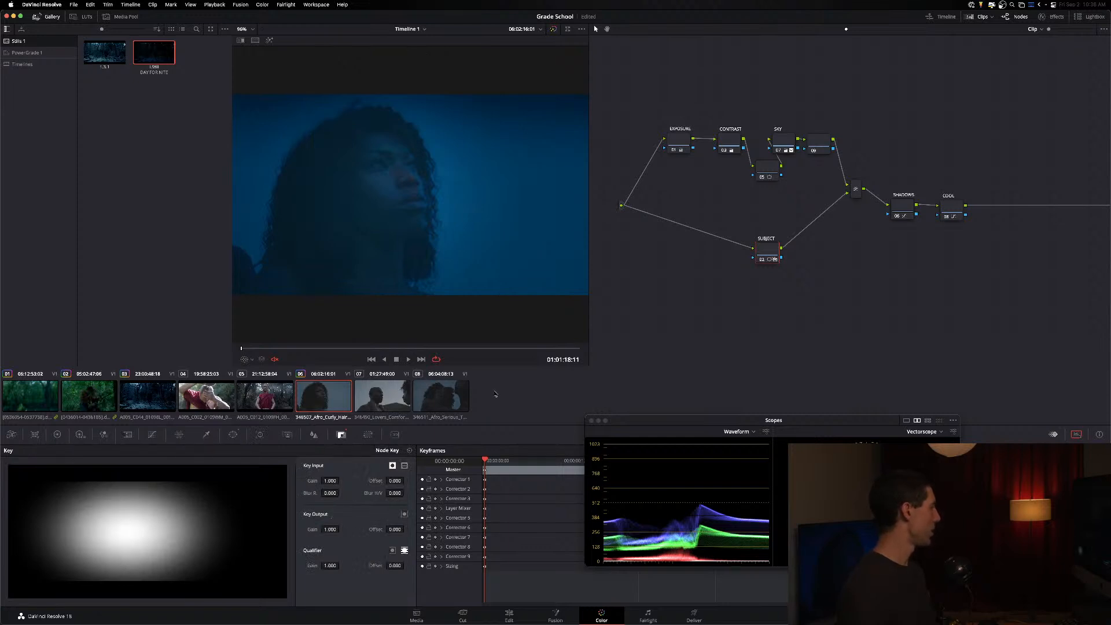
Step: Compare the layered image with the SUBJECT node disabled and enabled
left_click(856, 188)
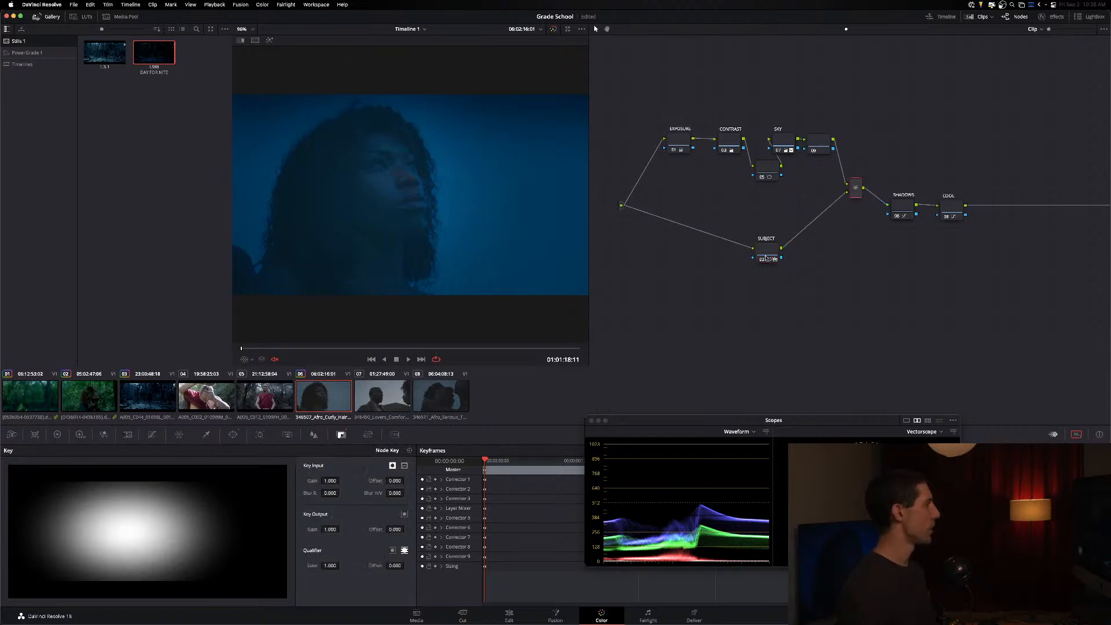
right_click(854, 188)
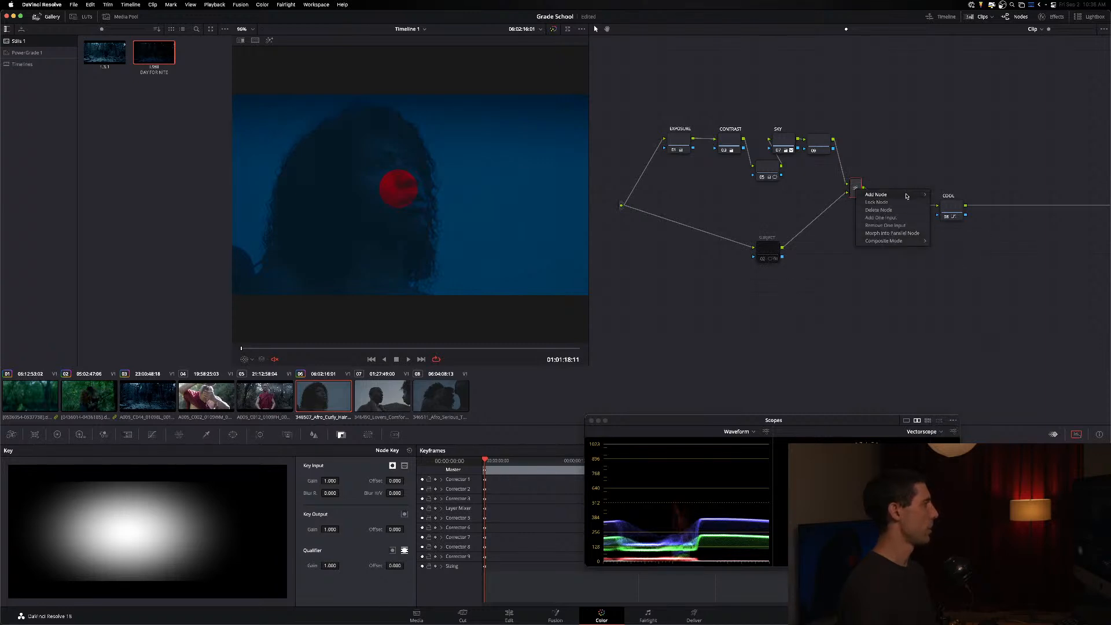
left_click(763, 248)
left_click(763, 247)
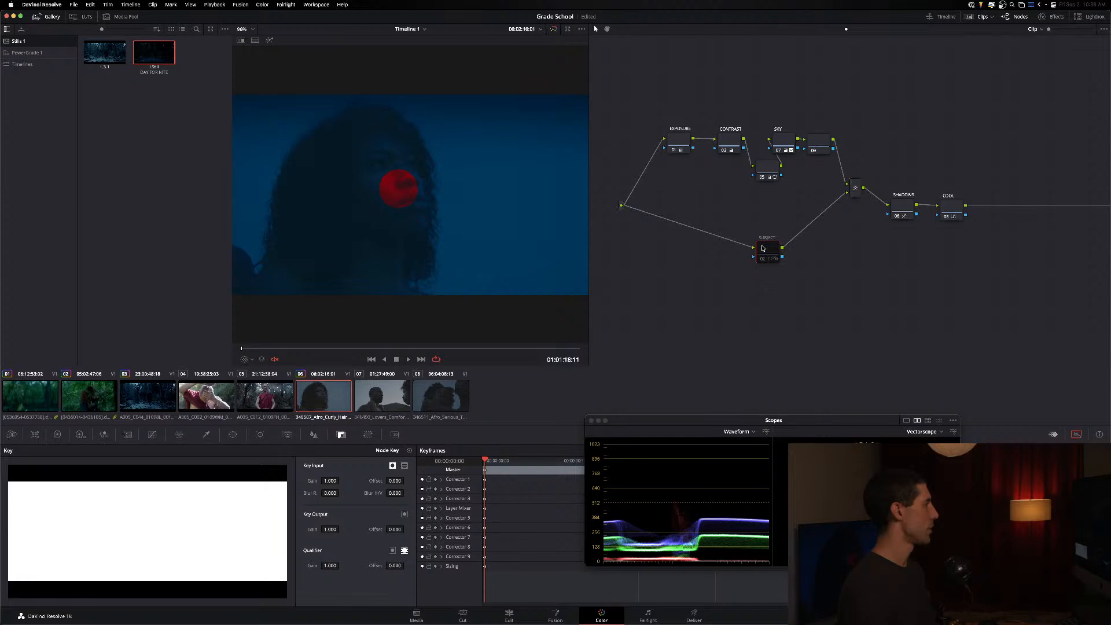
key("alt+w")
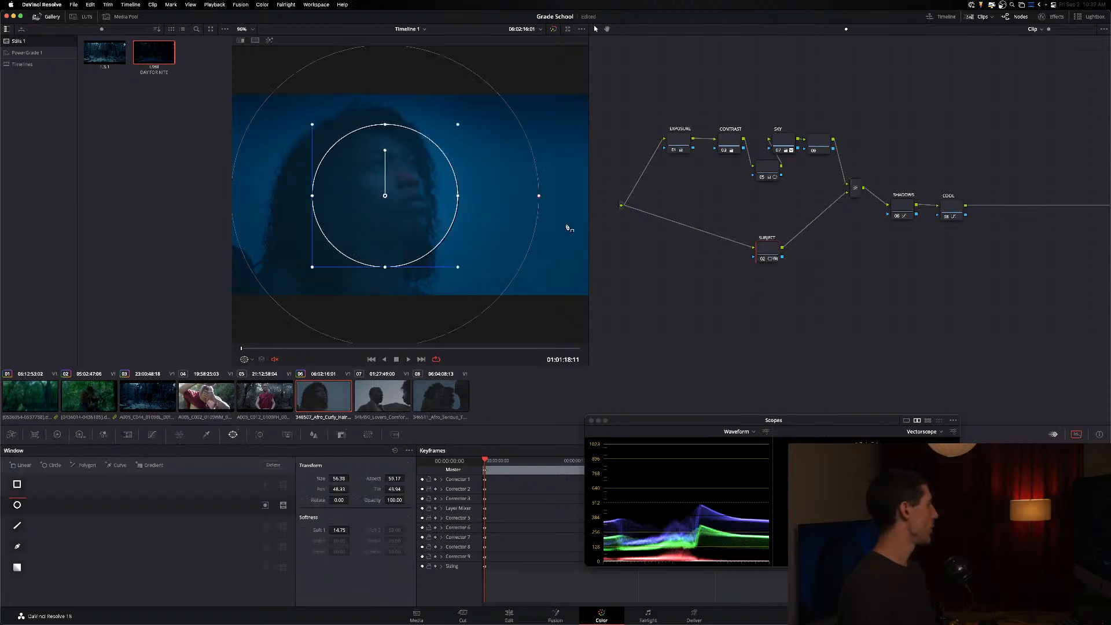
Step: Tighten the SUBJECT window's softness to about 2 and check its matte in highlight view
left_click_drag(550, 196, 480, 197)
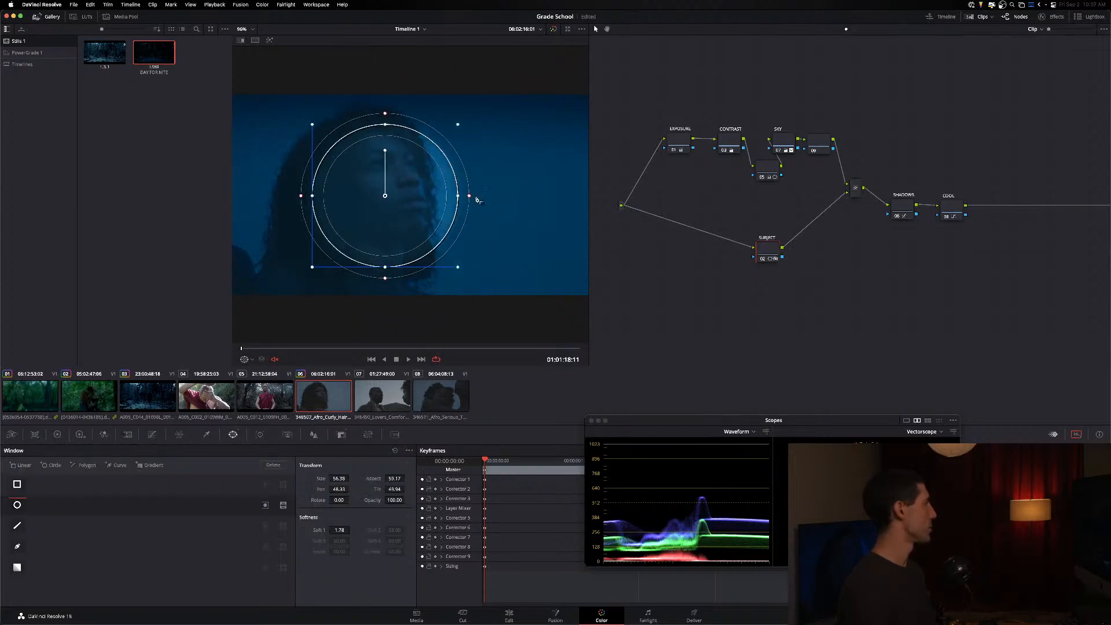
key("shift+h")
key("shift+h")
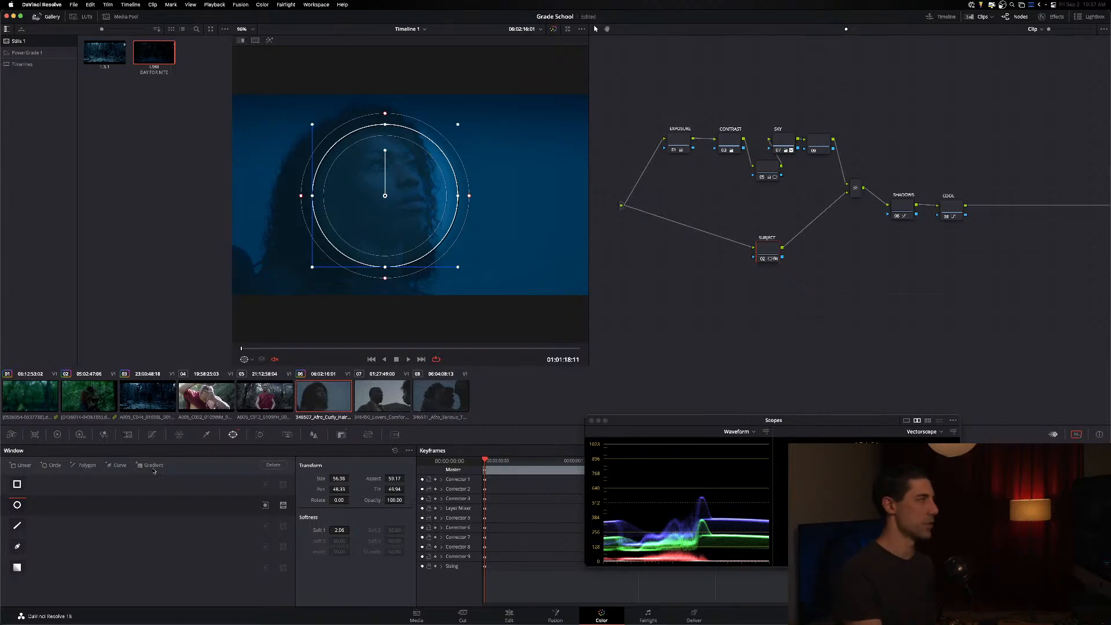
Step: Undo the test circle node and the changes to the SUBJECT node's window and key
key("shift+apostrophe")
key("shift+apostrophe")
key("shift+apostrophe")
key("shift+apostrophe")
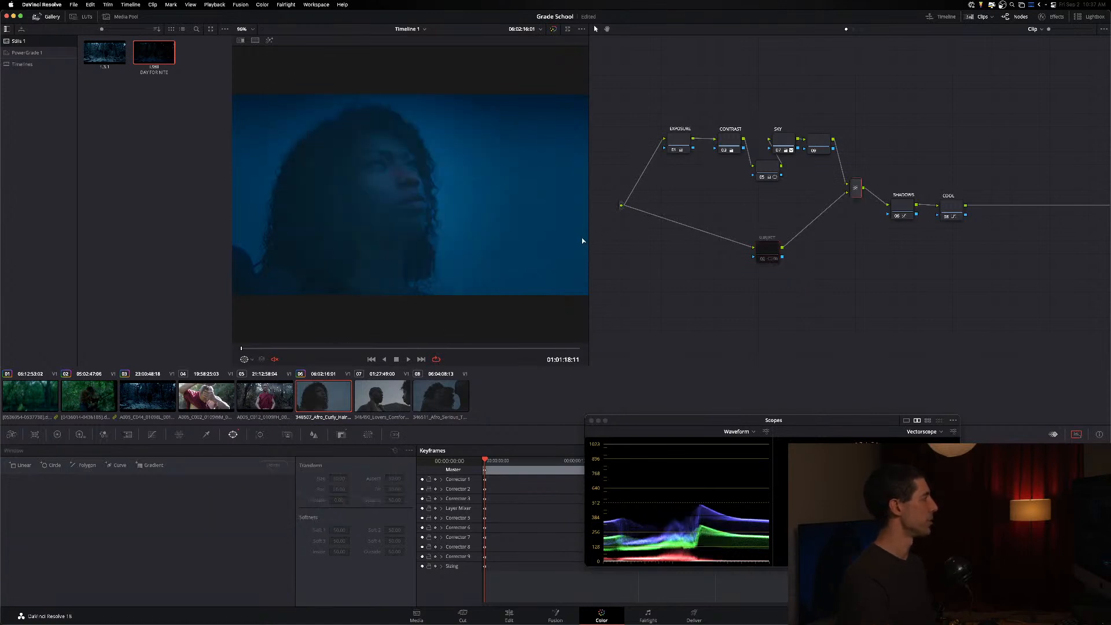
key("Delete")
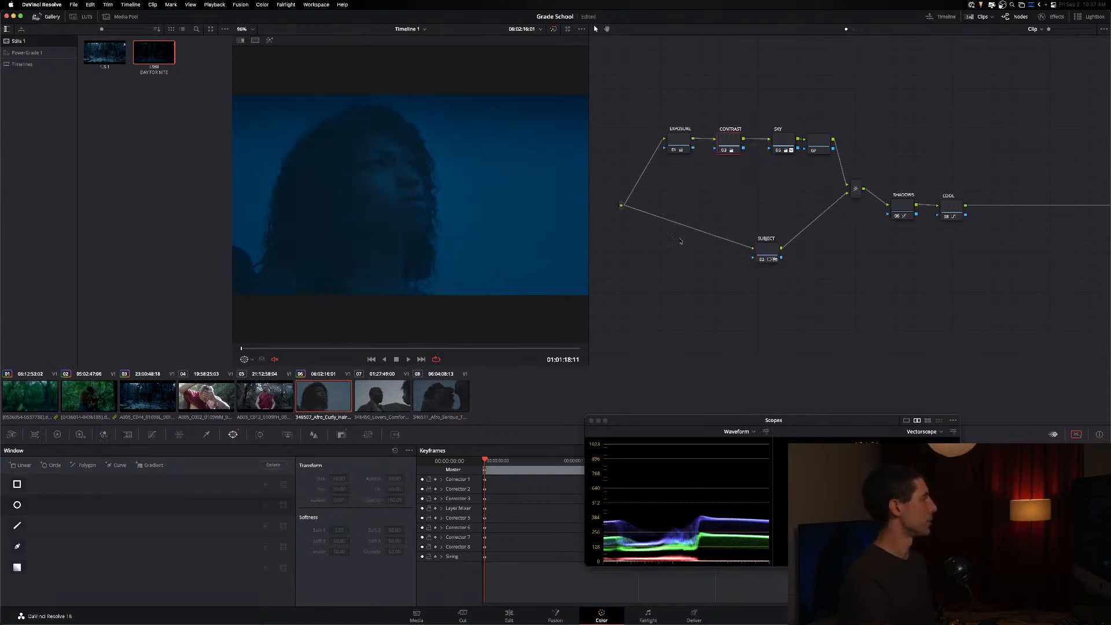
Step: Compare the primaries and HDR color wheels for the SUBJECT node
left_click(770, 244)
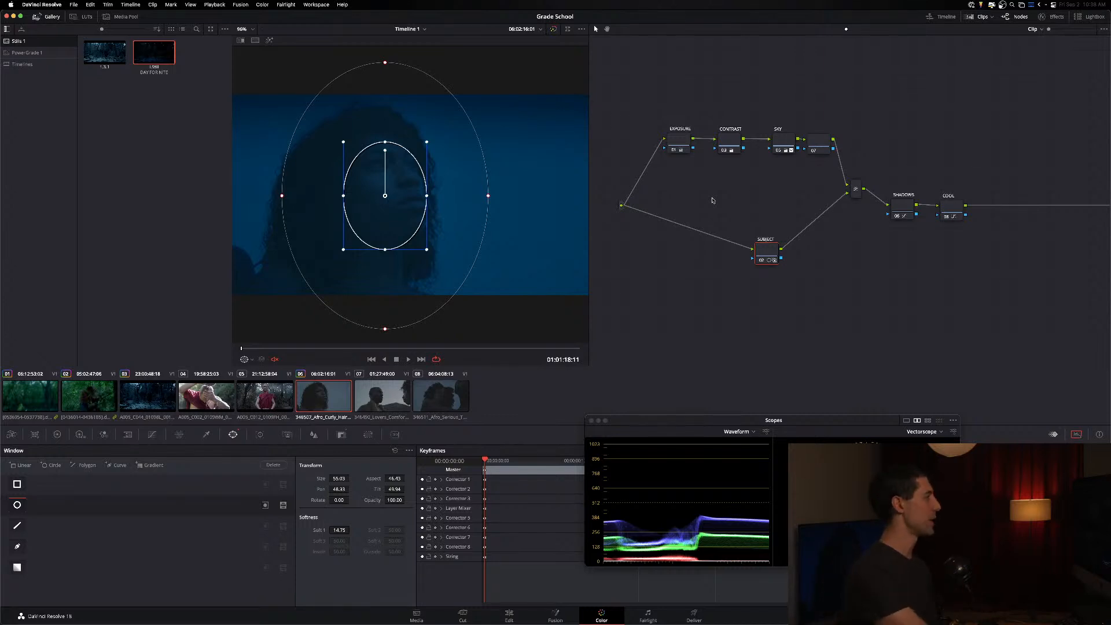
left_click(59, 435)
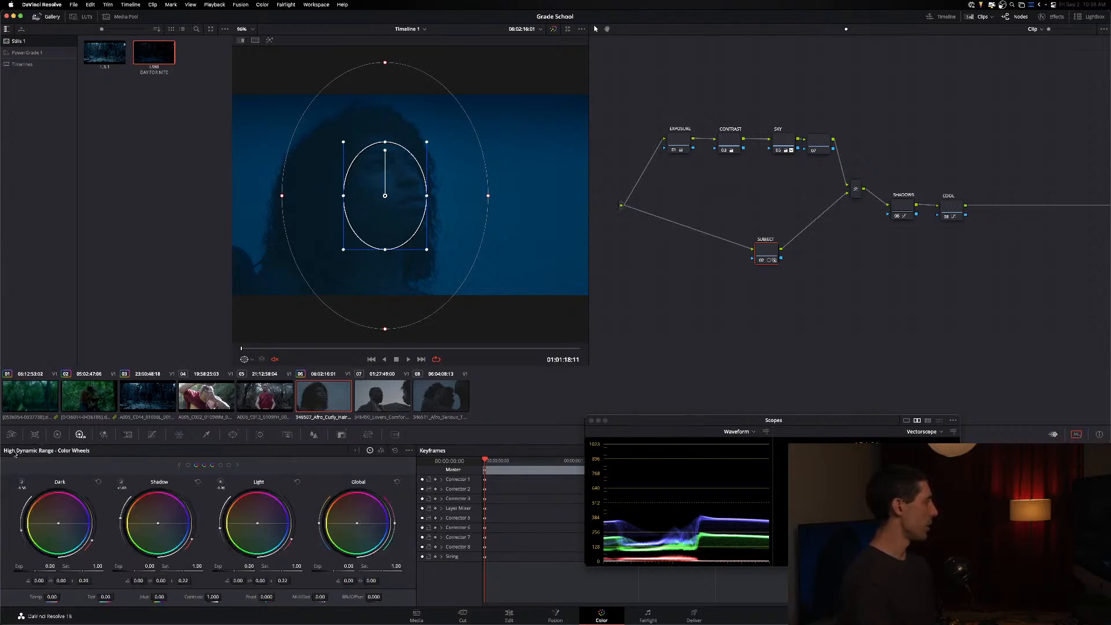
left_click(60, 435)
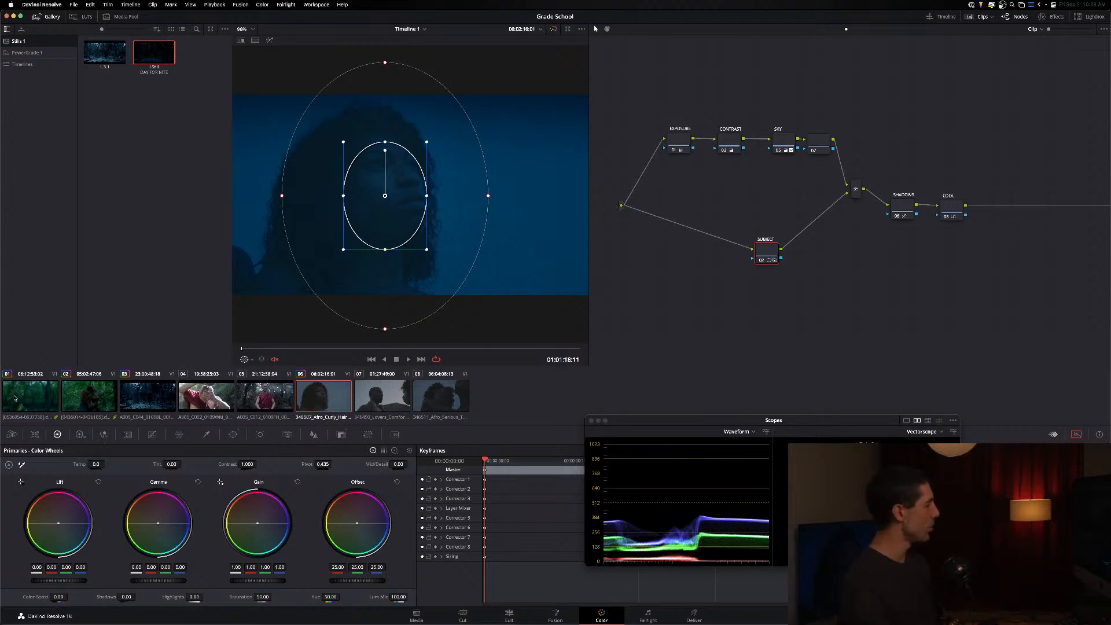
left_click(81, 435)
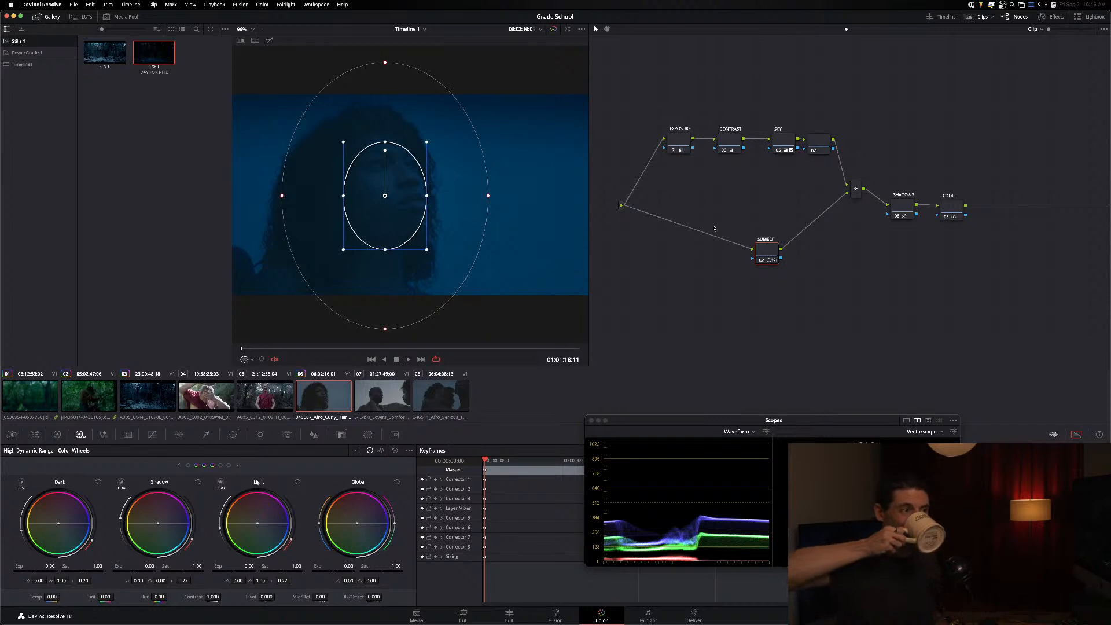
Step: Review the ungraded couple shots in clips 07 and 08 against the graded woman in clip 06
key("Down")
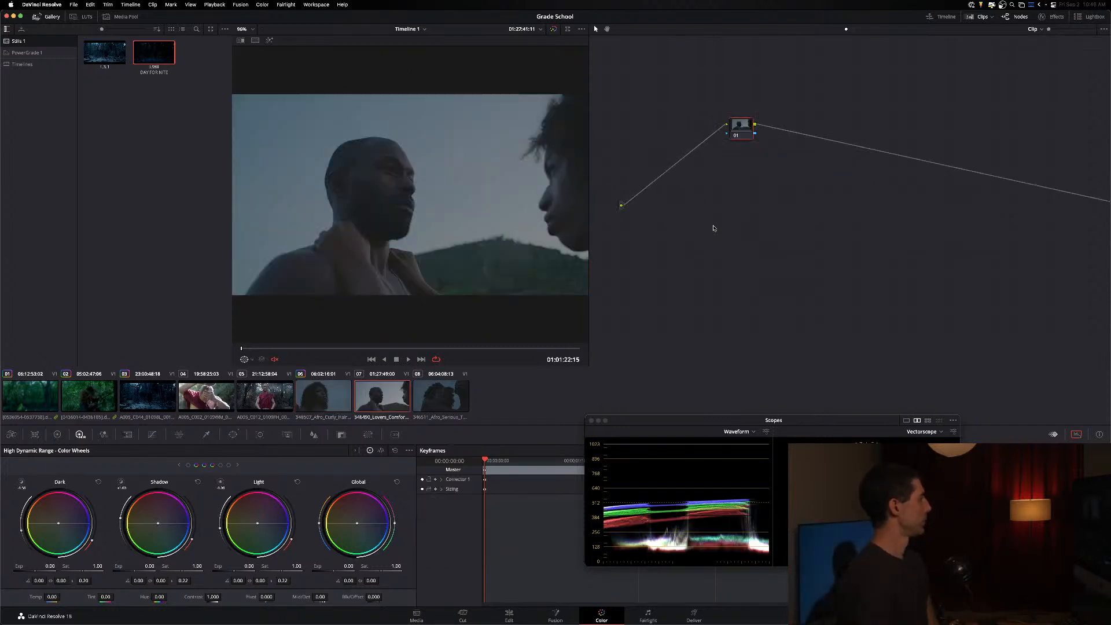
left_click(436, 405)
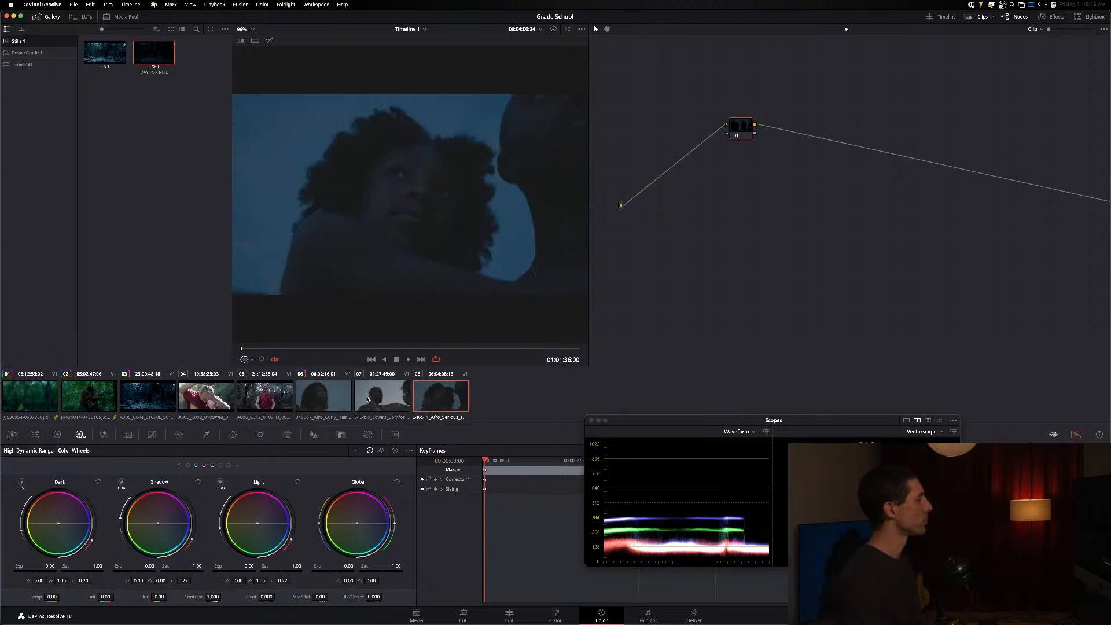
left_click(384, 407)
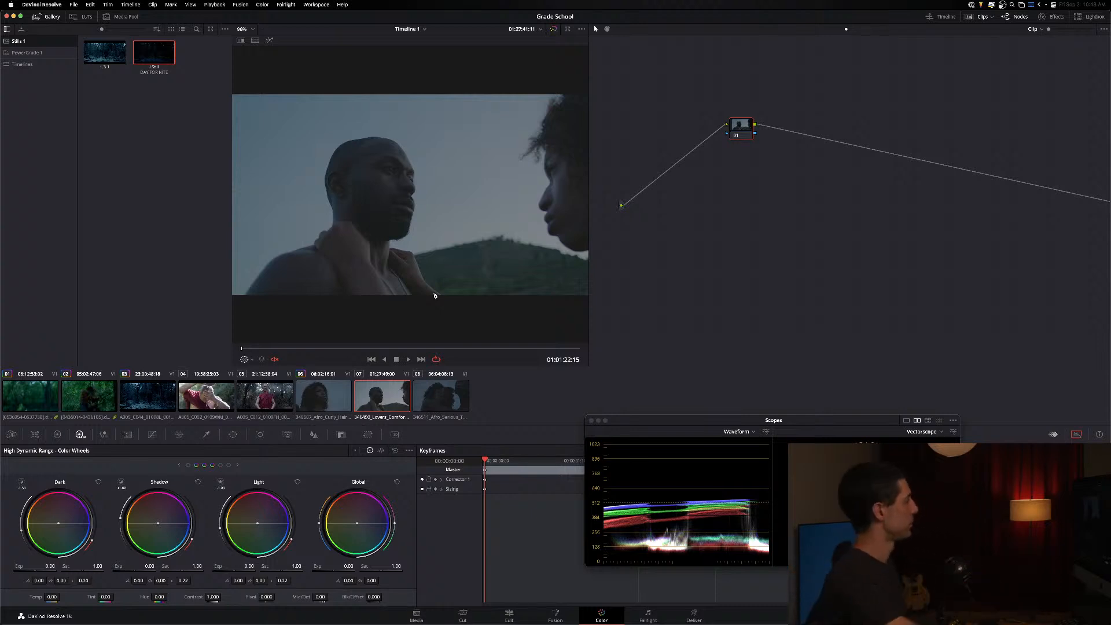
left_click(322, 394)
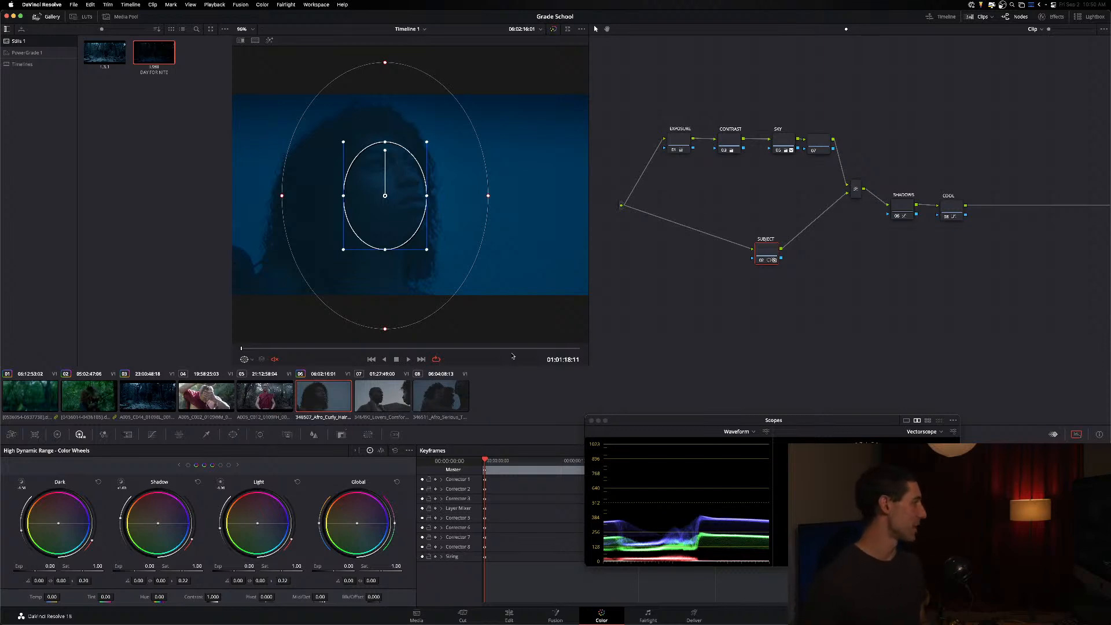
Step: Reset all grades and nodes on clip 03, the monk walking through the forest stream
left_click(143, 393)
key("super+Home")
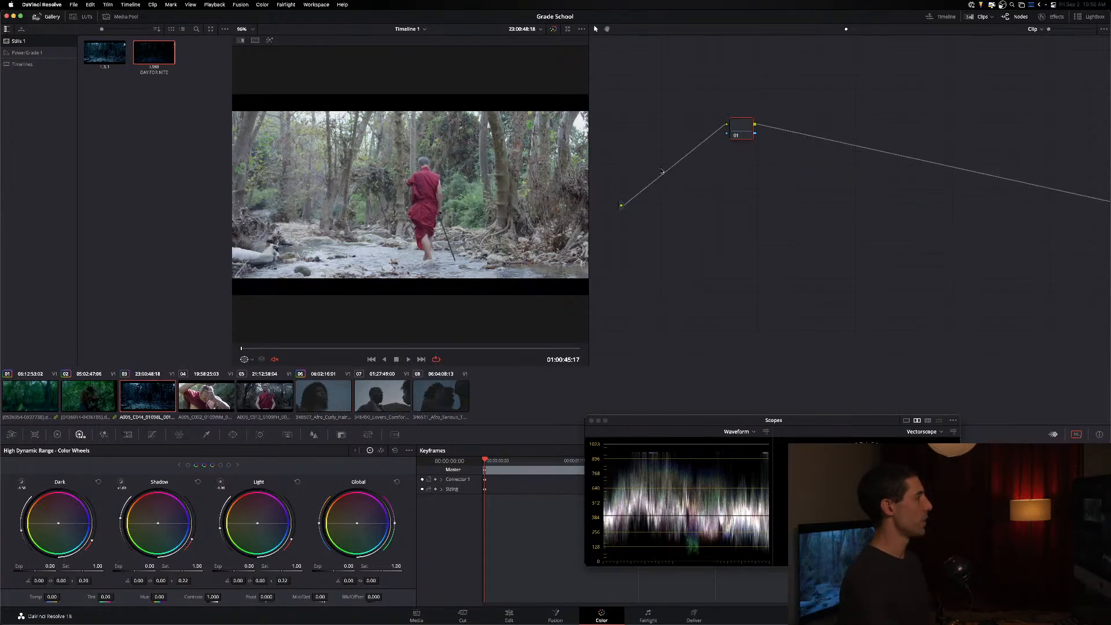
Step: Add a midtone and a highlight point to the clip's custom curve, pulling the highlight point down to the floor
left_click(152, 435)
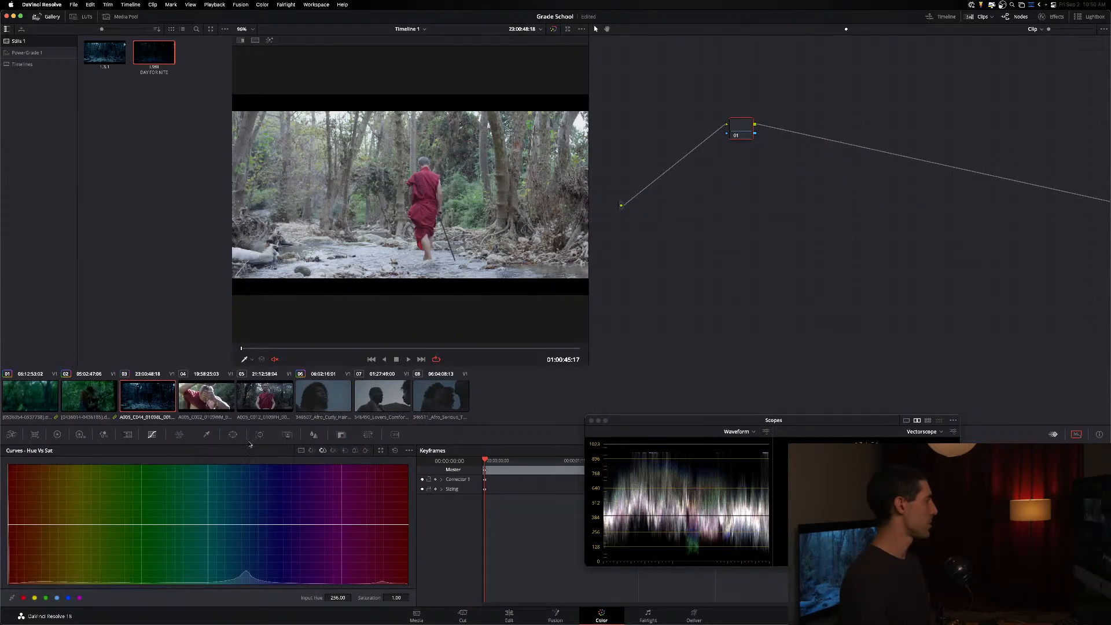
left_click(301, 451)
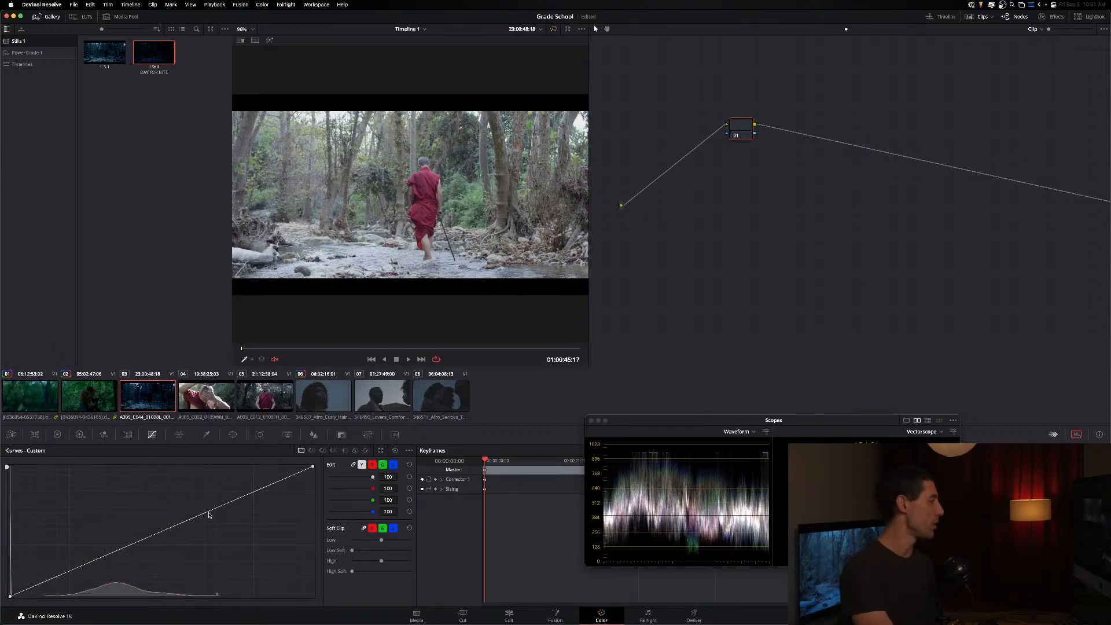
left_click_drag(209, 513, 120, 517)
left_click_drag(200, 507, 225, 596)
left_click_drag(123, 520, 144, 554)
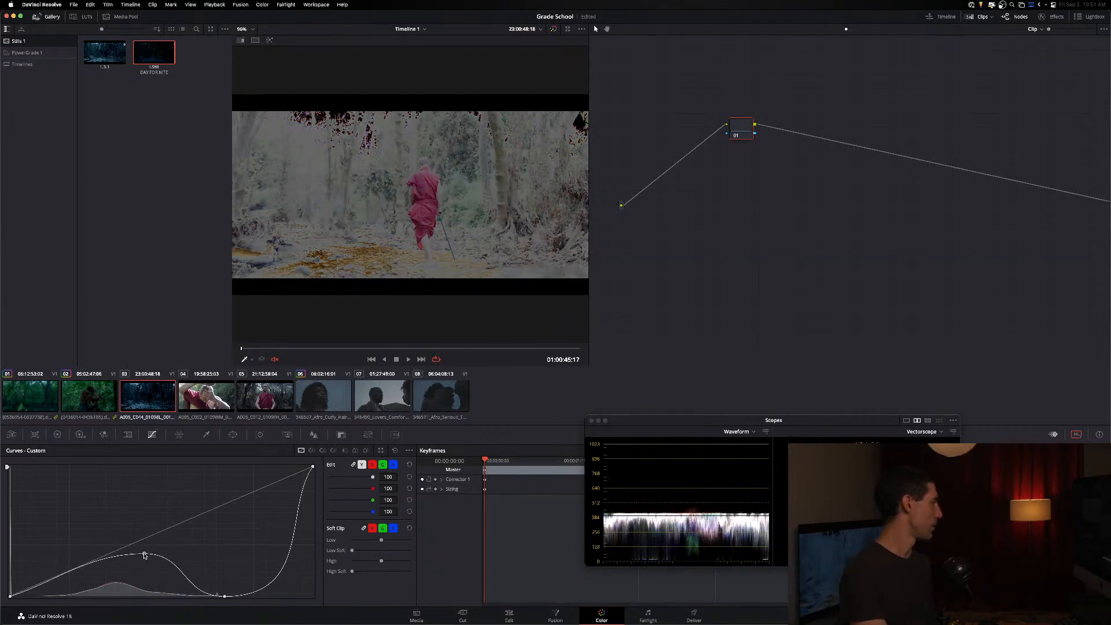
Step: Enable spline handles on the custom curve and reshape the curve around its midtone point
left_click(408, 451)
left_click(440, 503)
left_click_drag(188, 554, 142, 549)
left_click(225, 595)
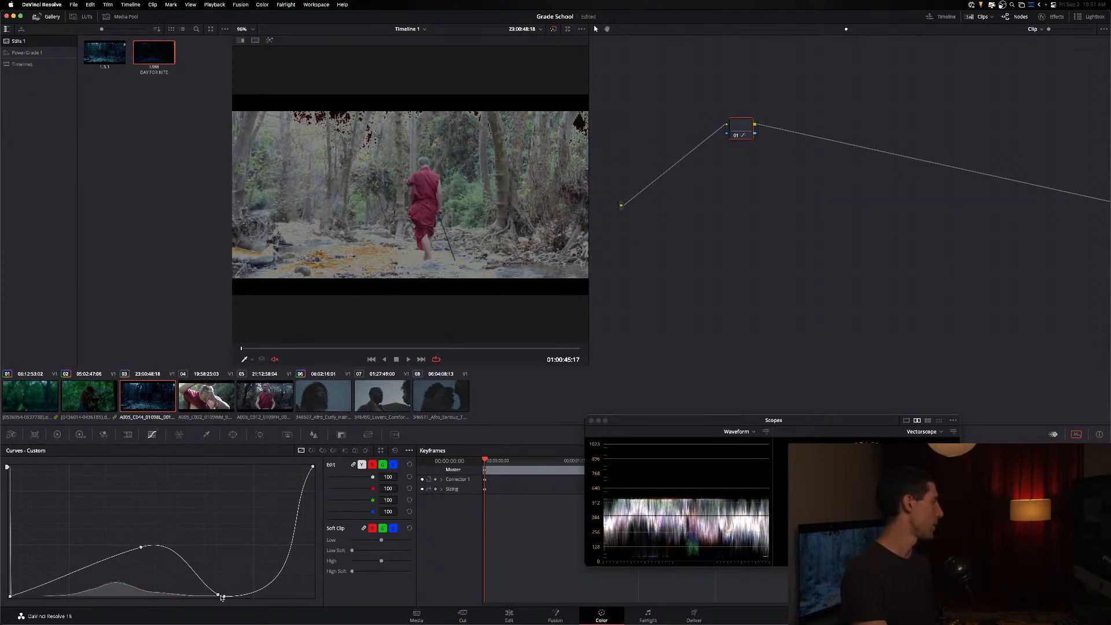
Step: Raise the highlight curve point off the floor and move the midtone point into the shadows for a gentler darkening curve
left_click_drag(225, 596, 212, 536)
left_click_drag(139, 548, 90, 571)
left_click_drag(208, 537, 94, 572)
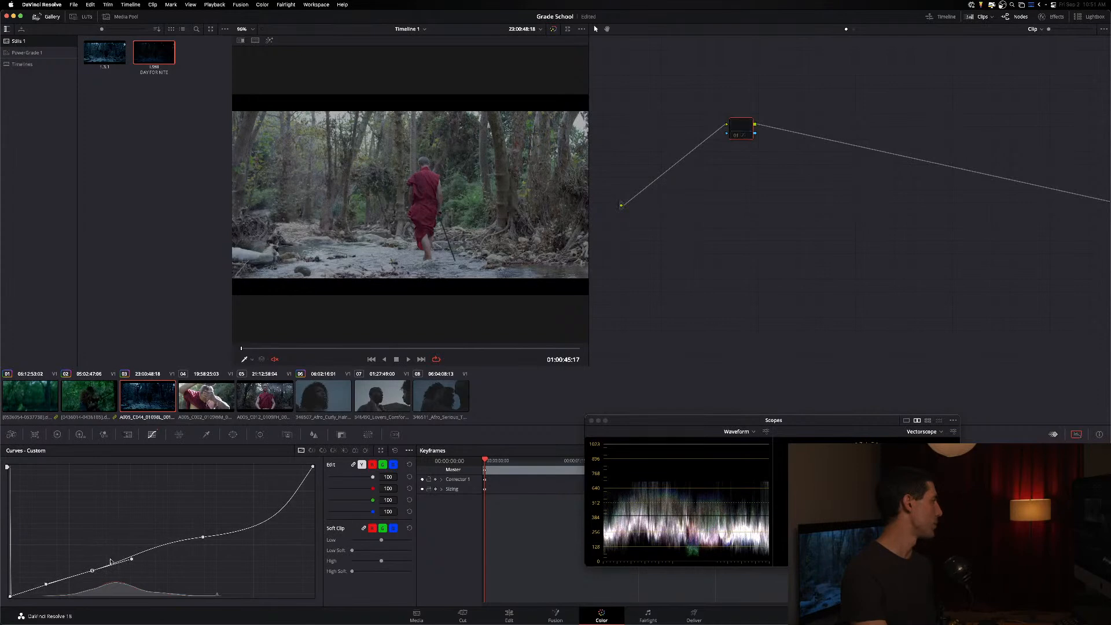
Step: Reshape the custom curve's shadow and midtone points into a lower, smoother curve that darkens the forest monk shot
left_click_drag(93, 575, 87, 570)
left_click_drag(204, 537, 169, 557)
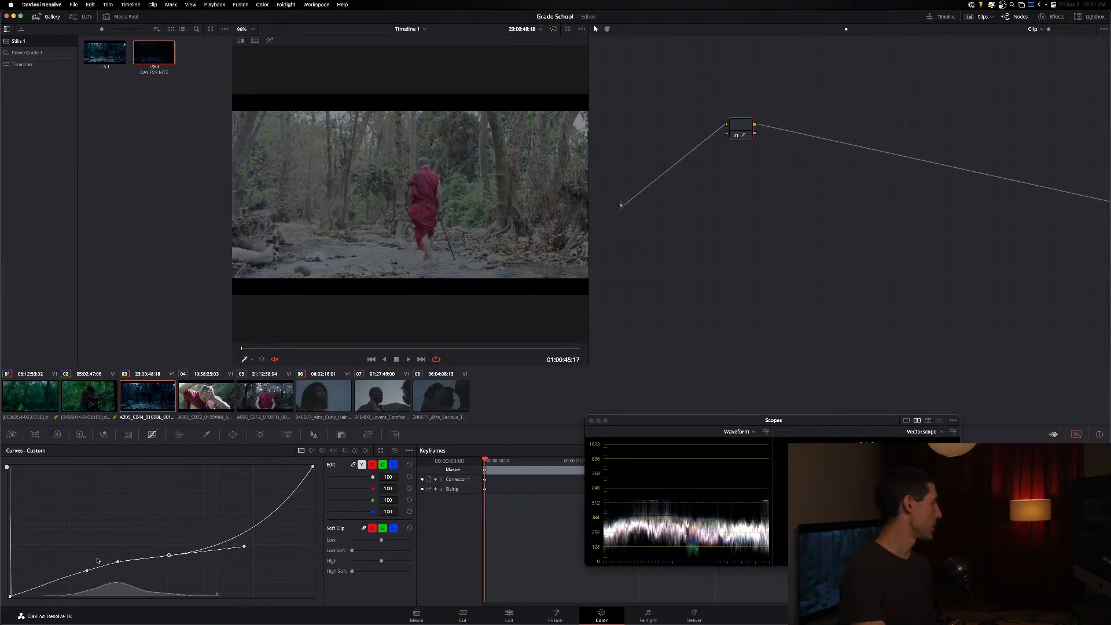
left_click_drag(51, 585, 47, 583)
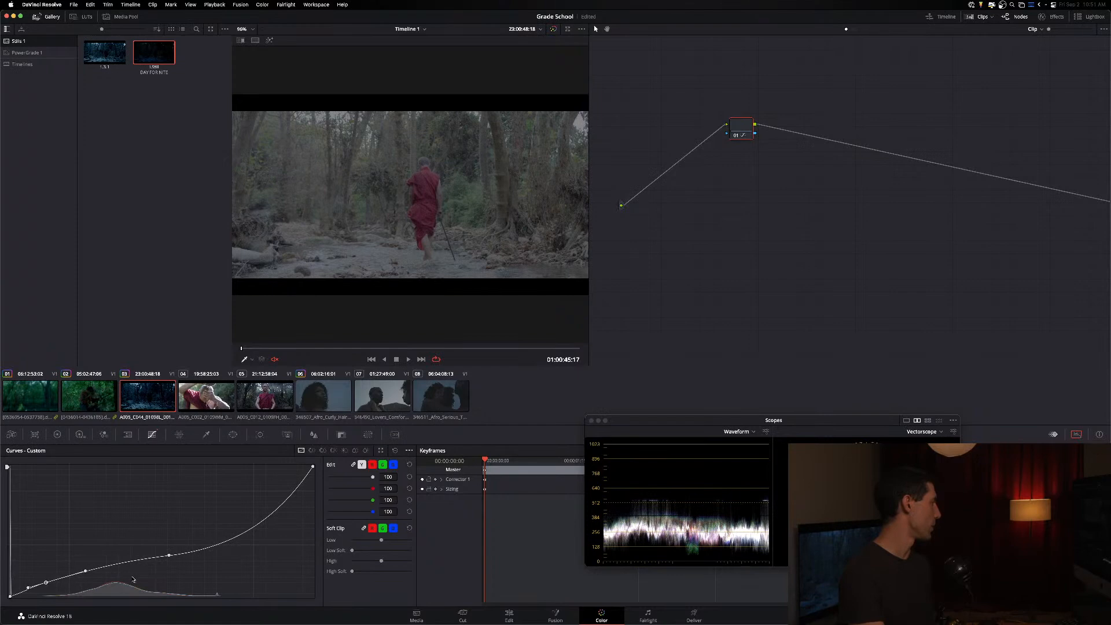
left_click_drag(165, 560, 131, 569)
left_click(313, 467)
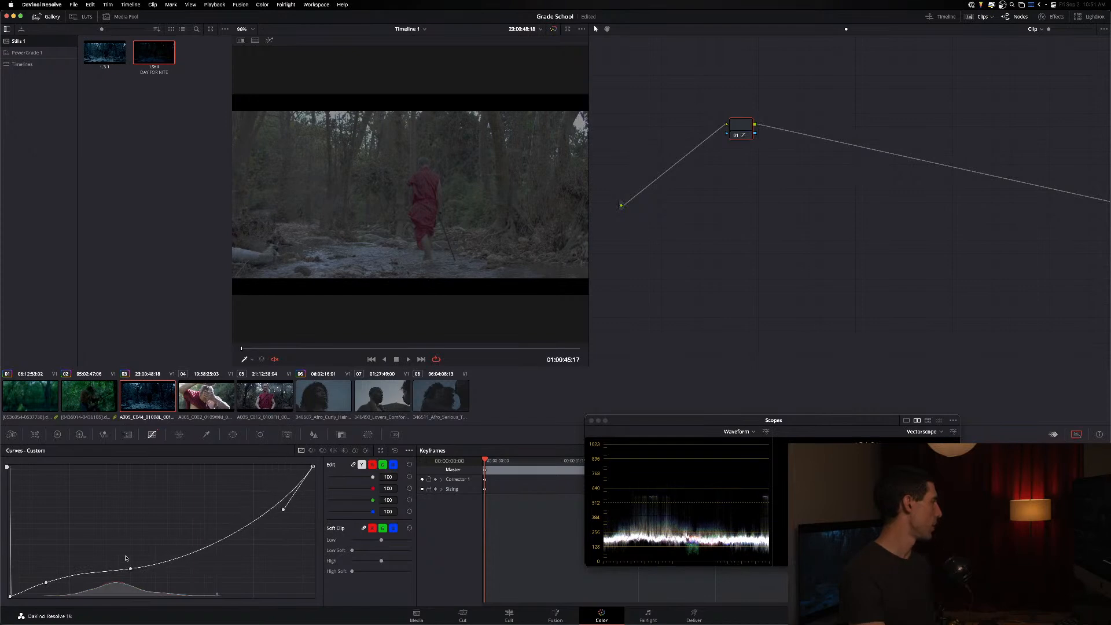
left_click_drag(130, 570, 137, 574)
left_click_drag(43, 583, 55, 587)
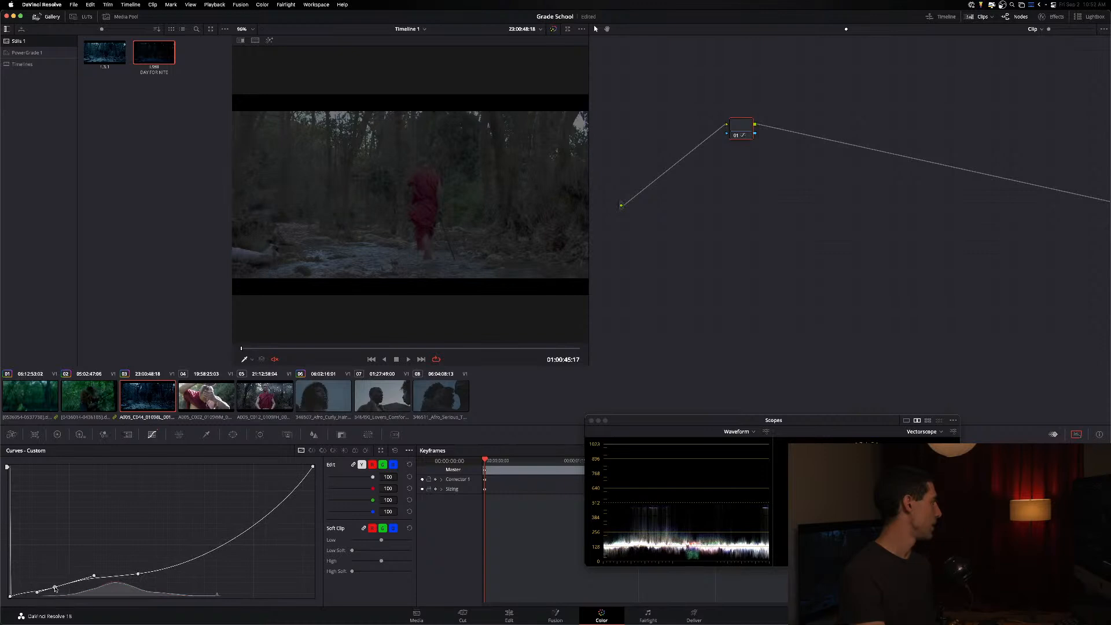
left_click_drag(139, 575, 141, 571)
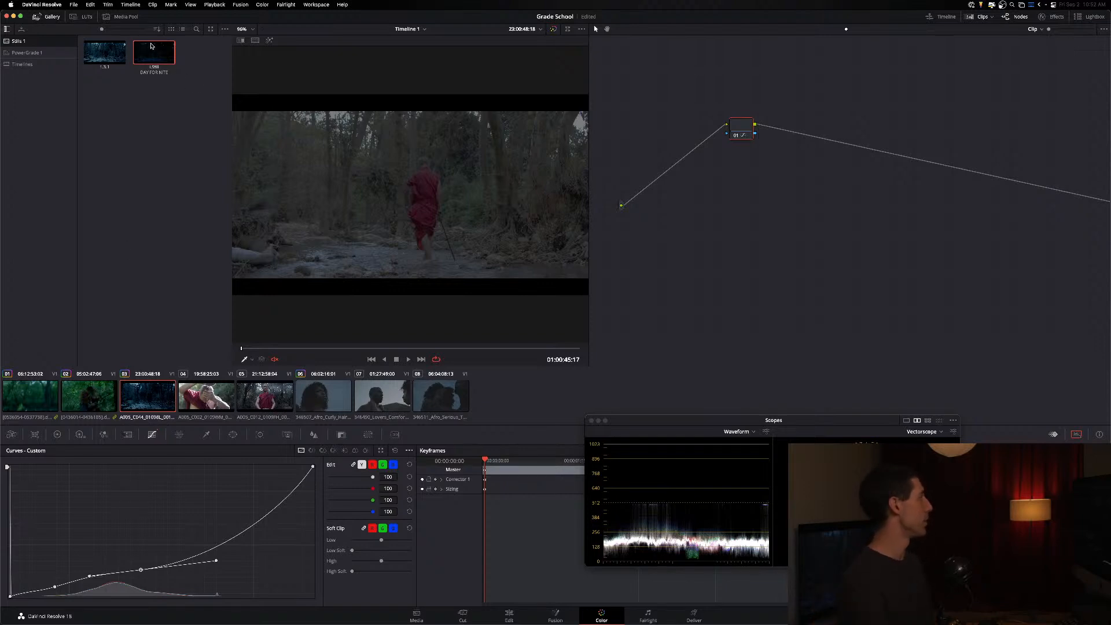
Step: Apply the DAY FOR NITE still's grade to clip 03 and inspect the SHADOWS, COOL and EXPOSURE nodes
double_click(160, 51)
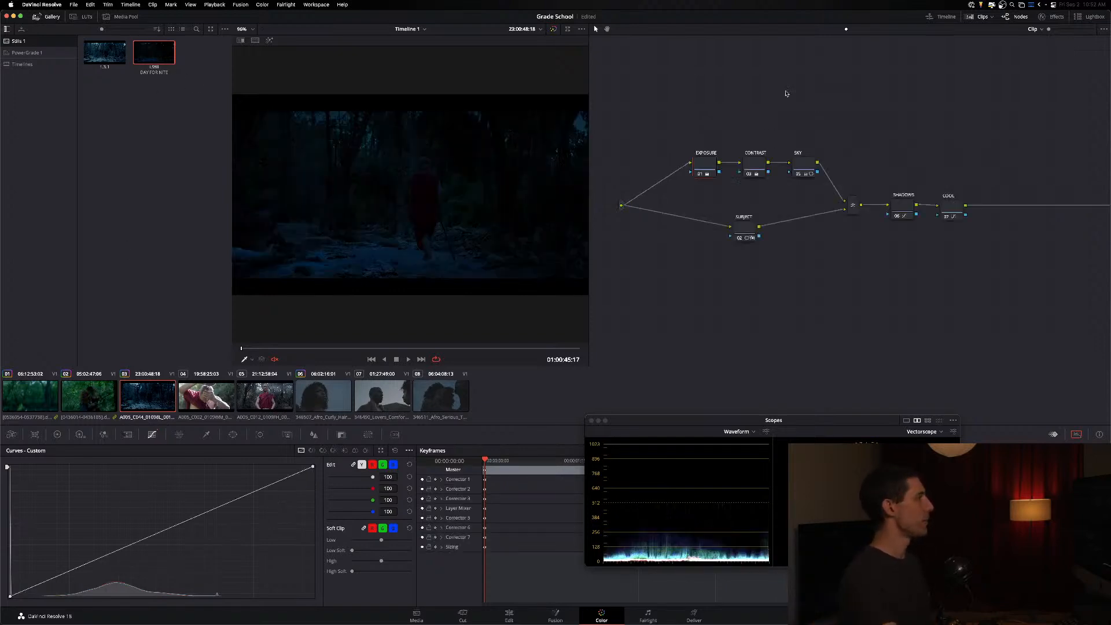
left_click(902, 211)
left_click_drag(974, 178, 888, 232)
left_click_drag(967, 174, 874, 234)
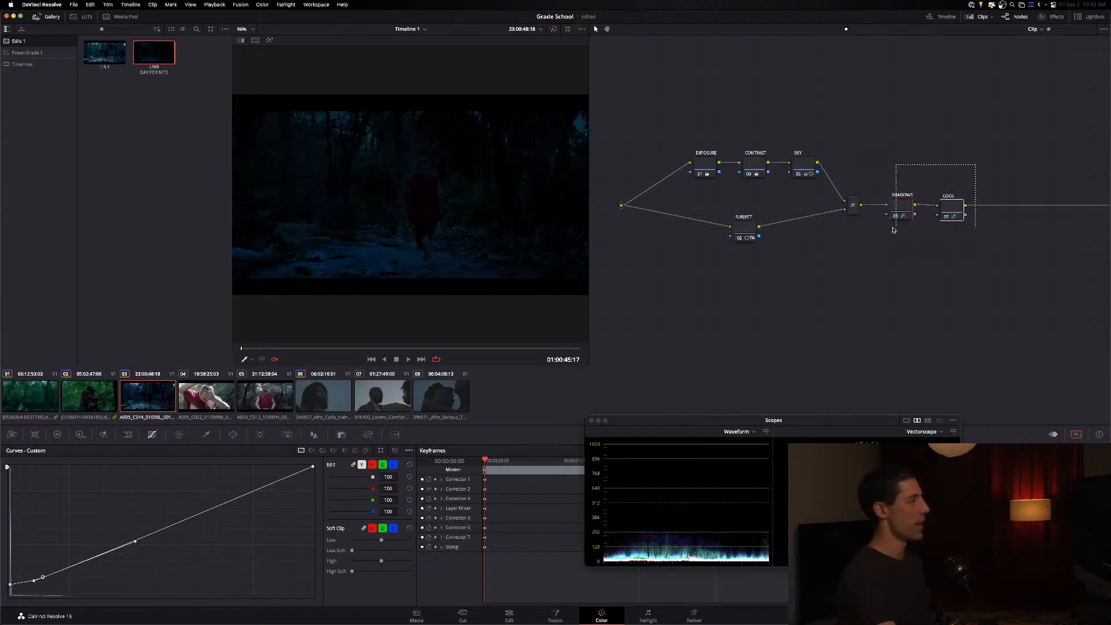
left_click(718, 172)
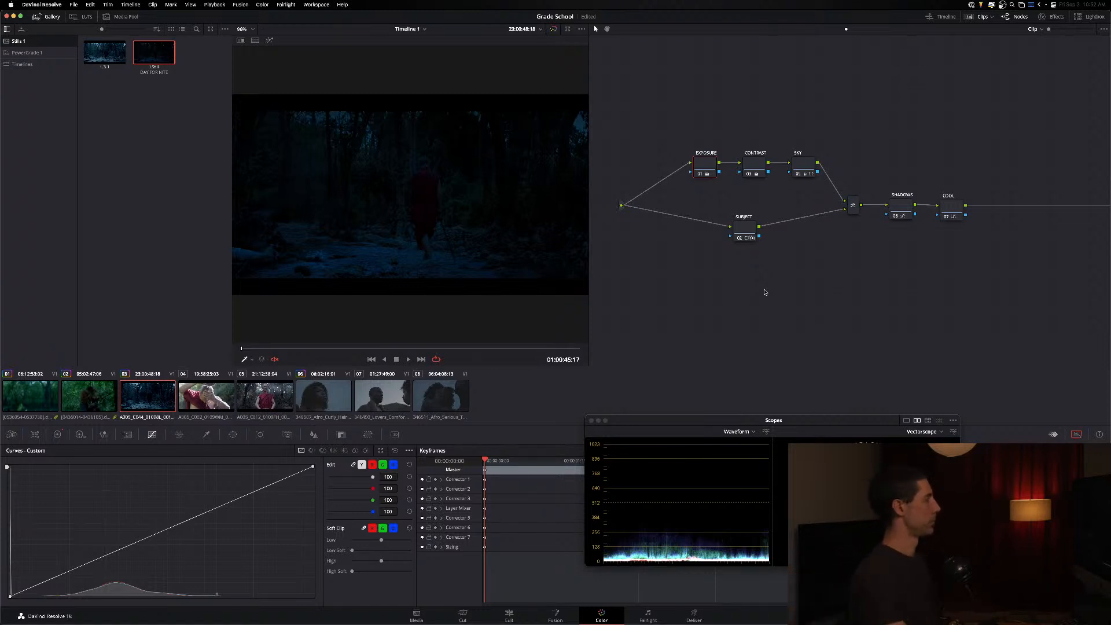
Step: Move the scopes aside, pull down the highlights on the EXPOSURE node's custom curve, and reset that curve
left_click_drag(650, 423, 428, 451)
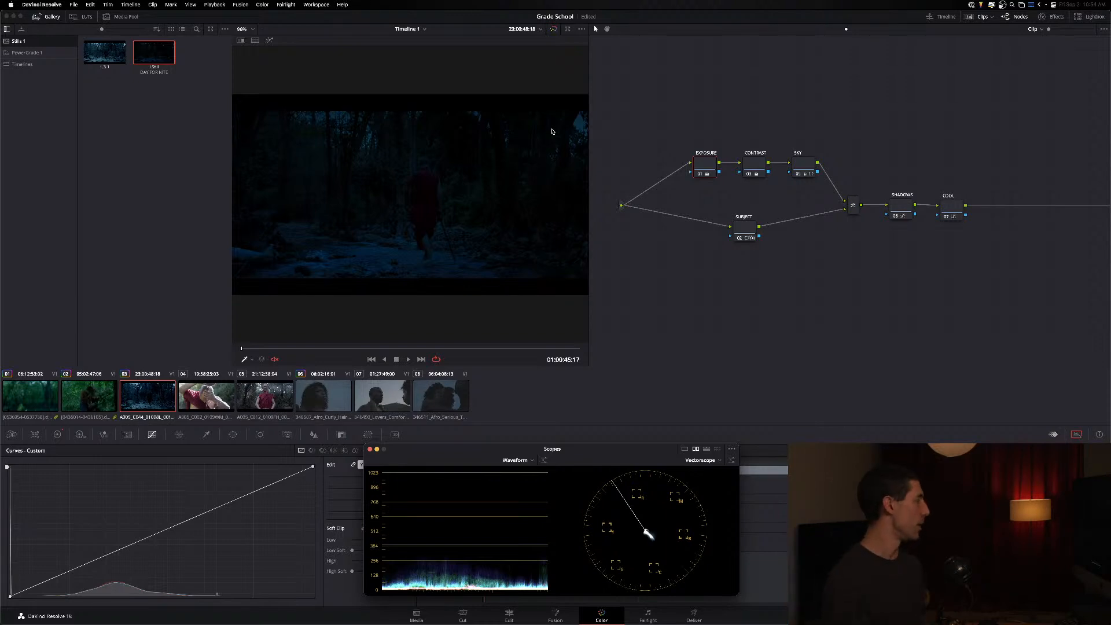
left_click(252, 507)
left_click(153, 551)
left_click_drag(215, 518, 251, 543)
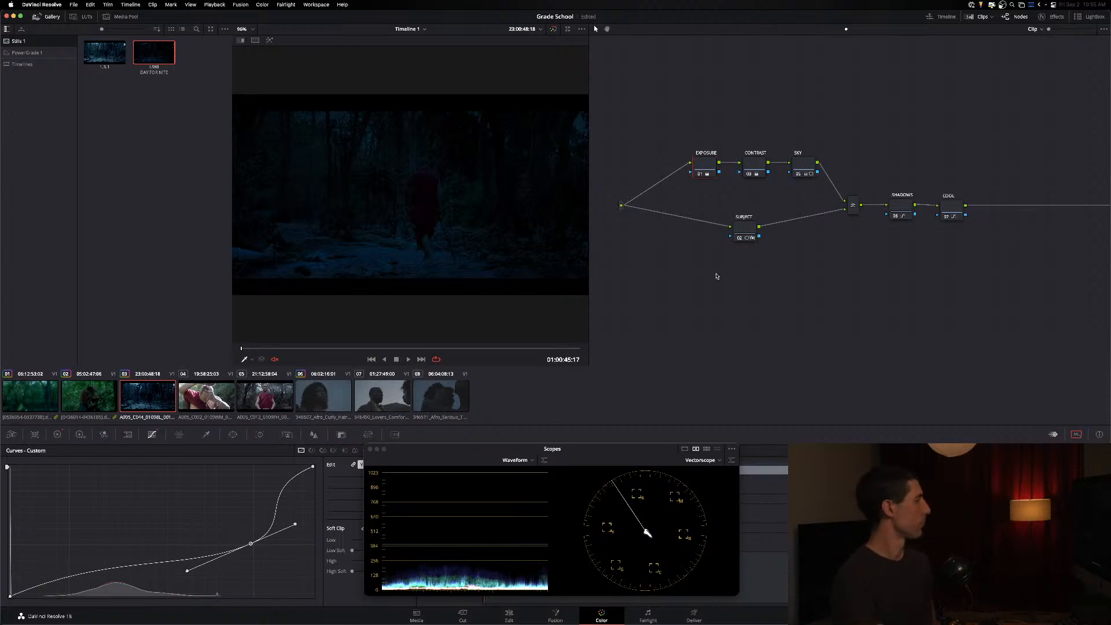
left_click_drag(406, 449, 477, 443)
left_click(396, 451)
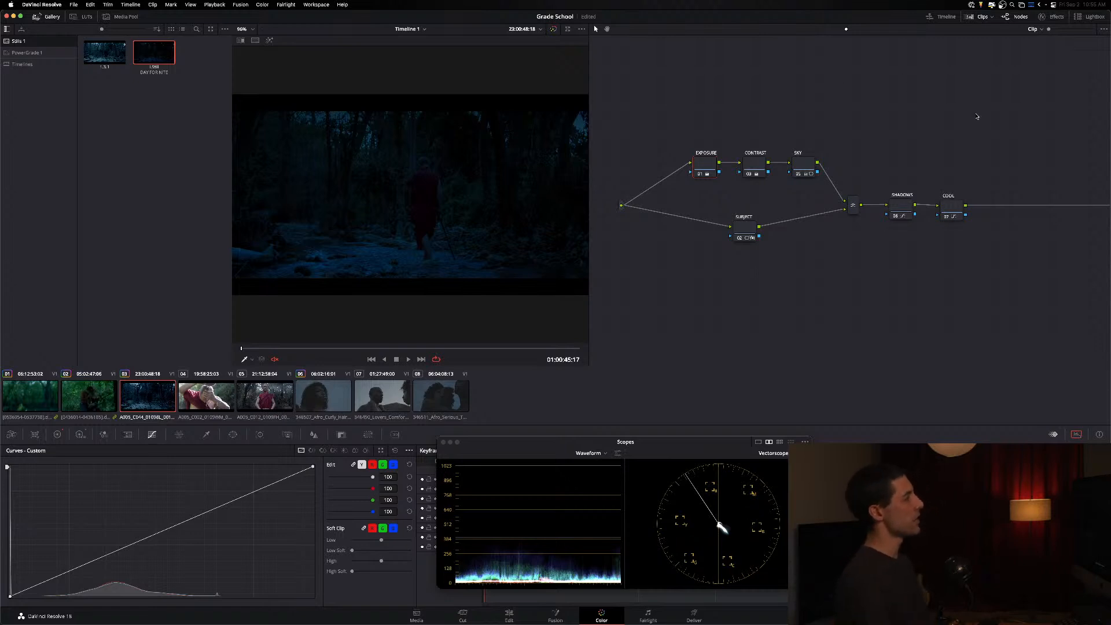
Step: Disable all nodes in clip 03's grade and append a new serial node after the COOL node
key("alt+d")
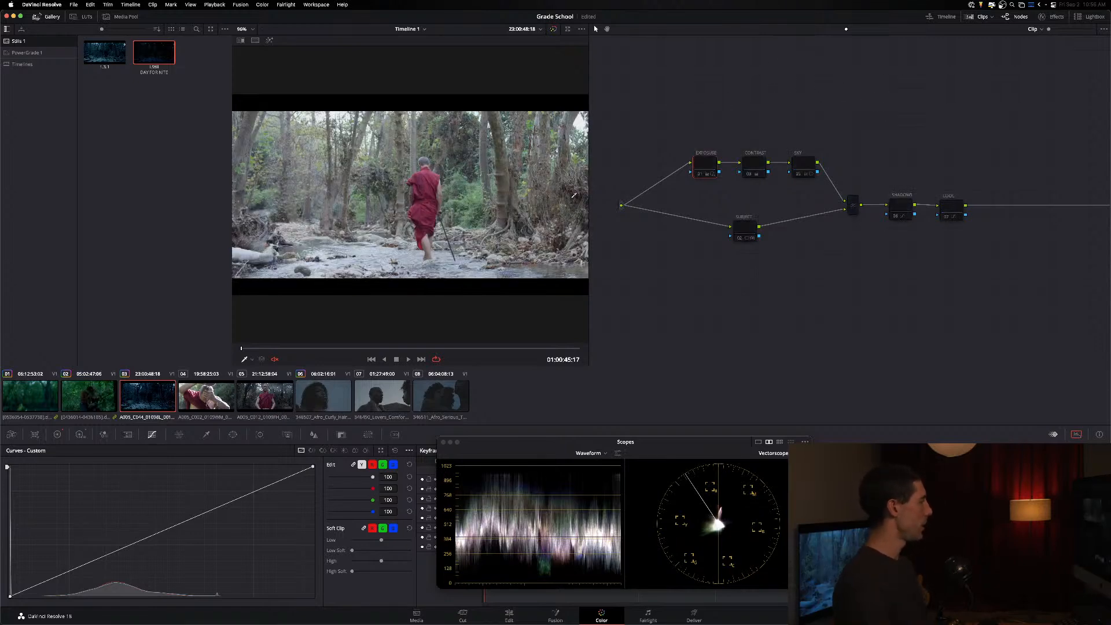
left_click(855, 29)
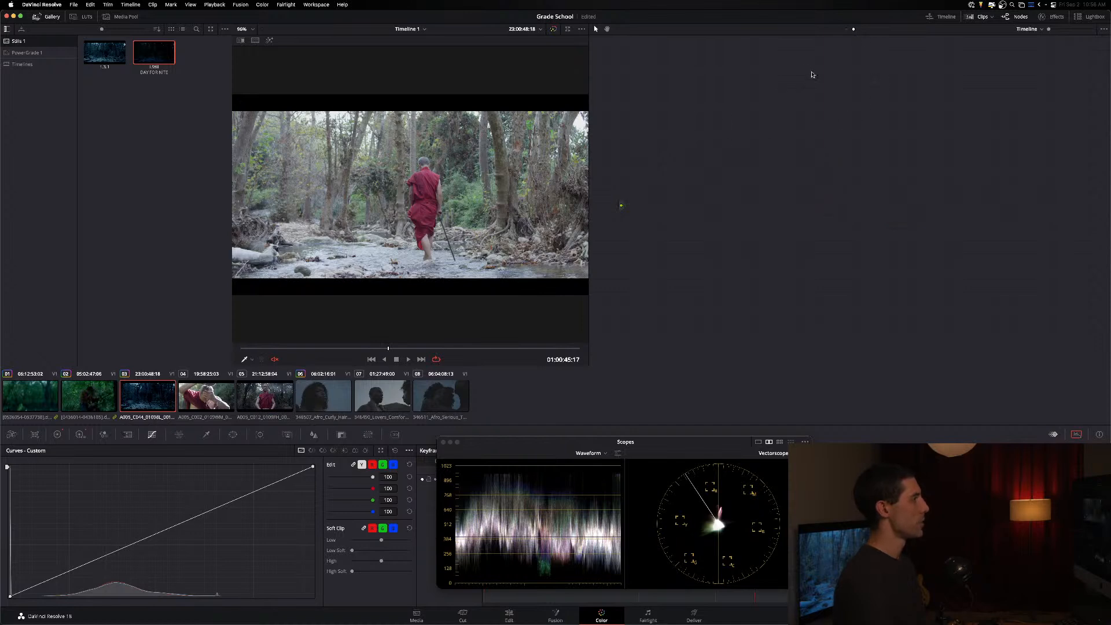
left_click(848, 30)
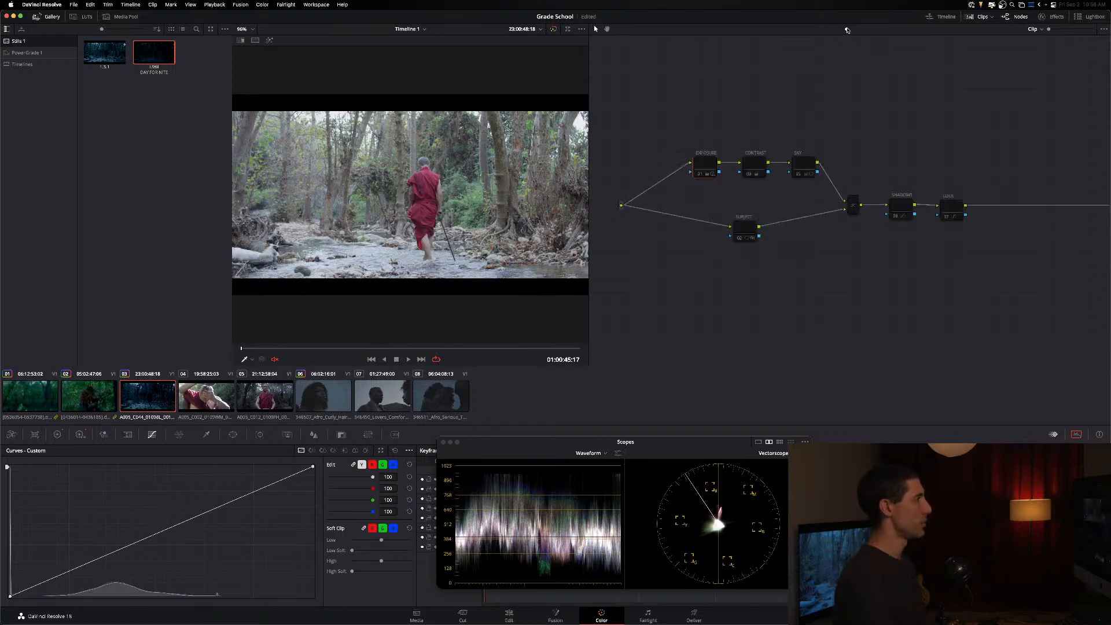
key("alt+s")
Step: Check the timeline-level node graph and the project's color management settings
left_click(855, 30)
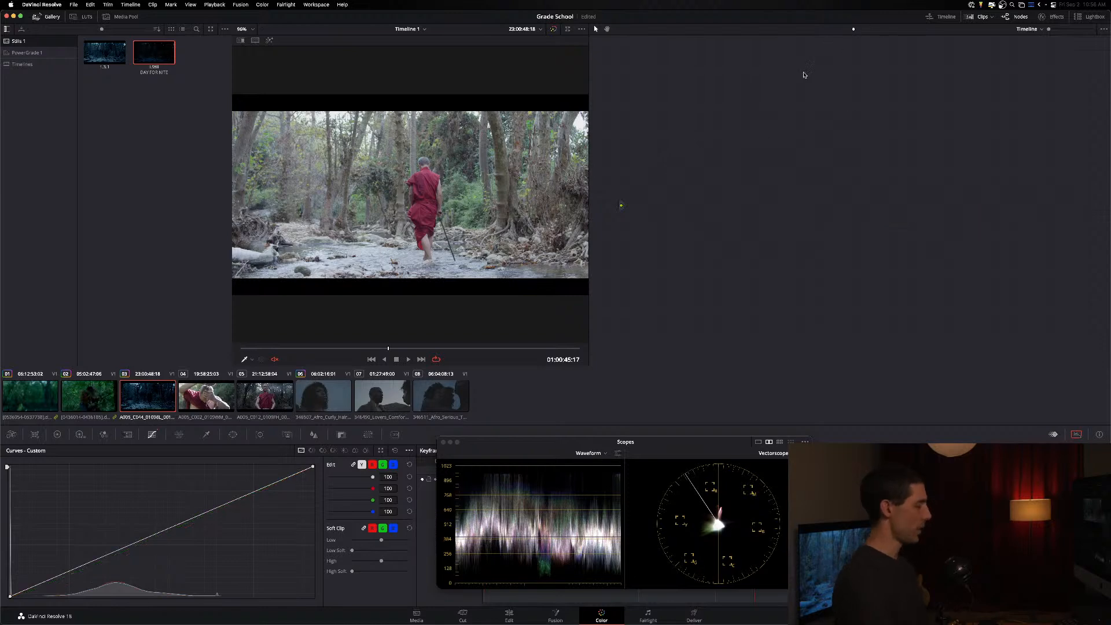
key("shift+9")
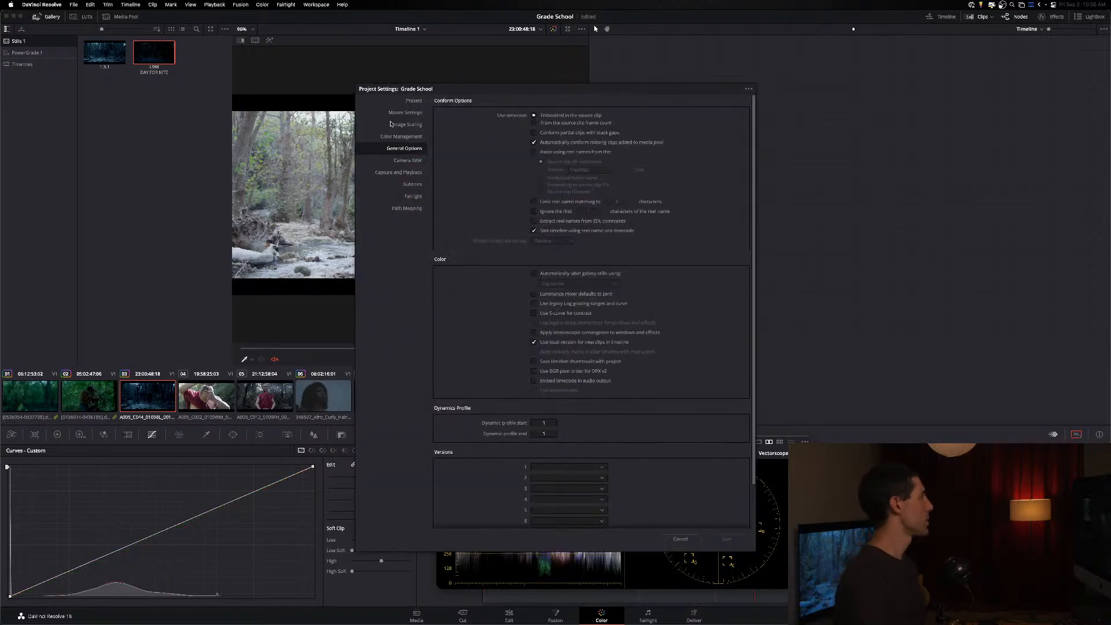
left_click(401, 136)
key("Escape")
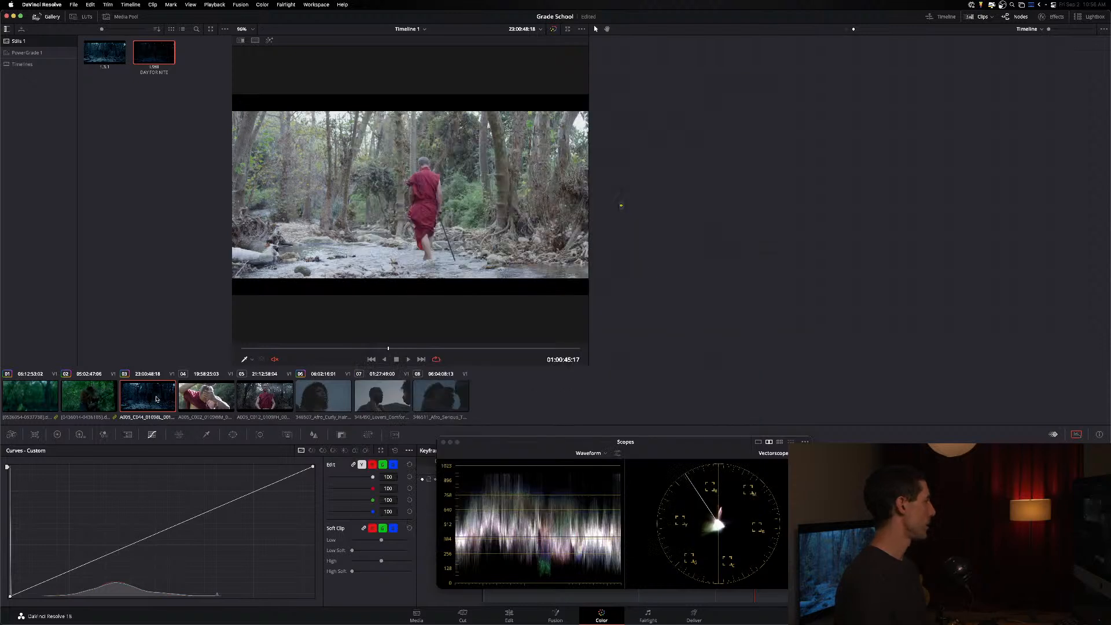
right_click(152, 401)
key("Escape")
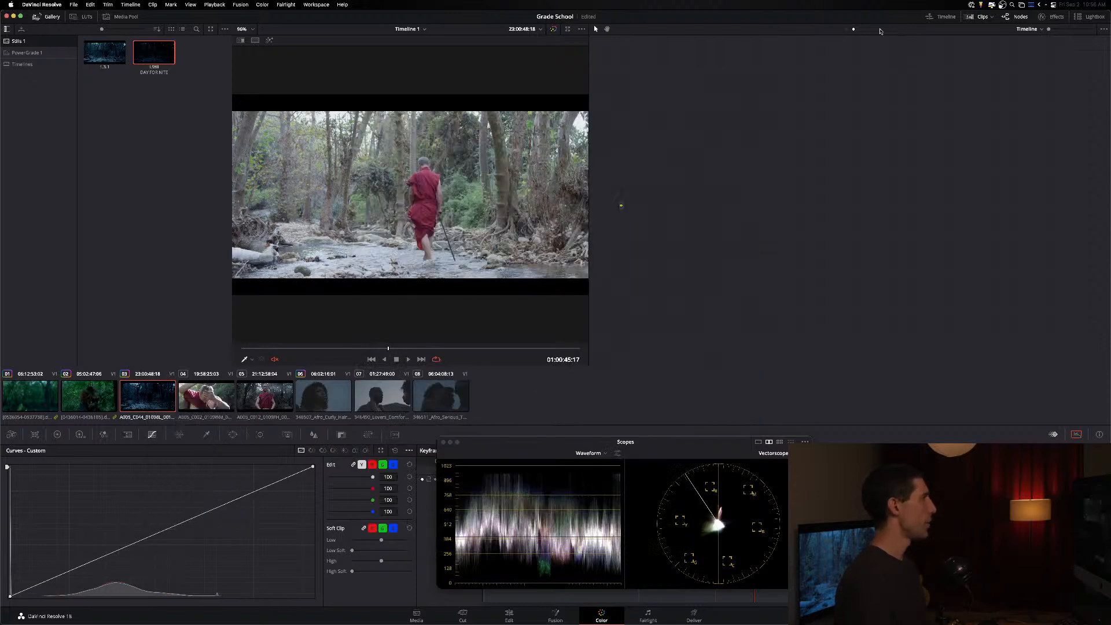
Step: Apply Bypass Color Management to clip 03, then reset all its grades and nodes
right_click(150, 397)
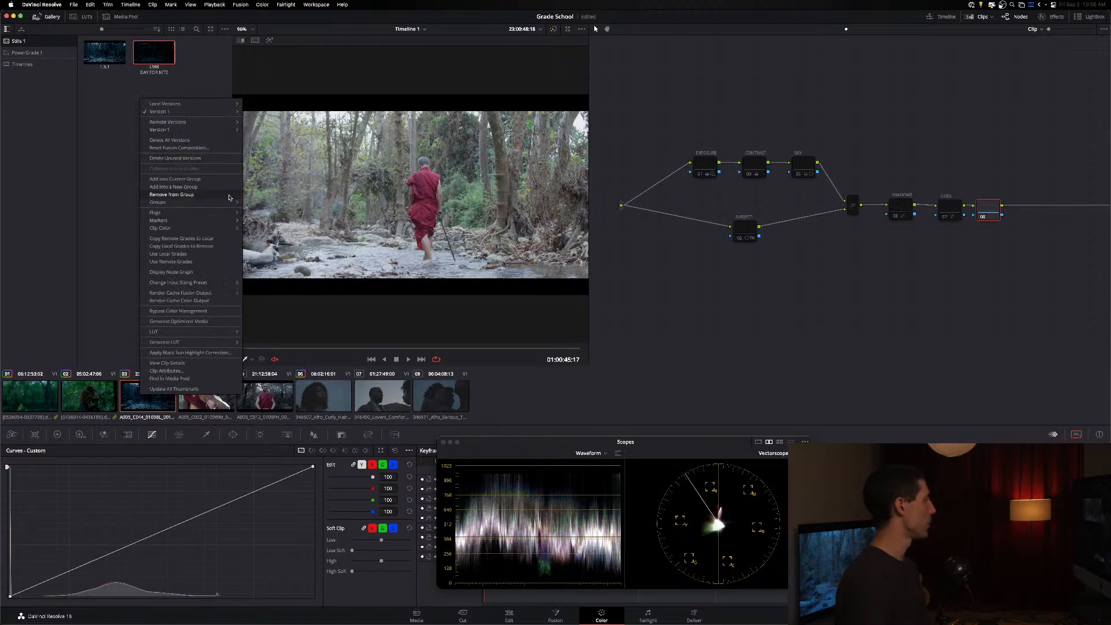
left_click(191, 311)
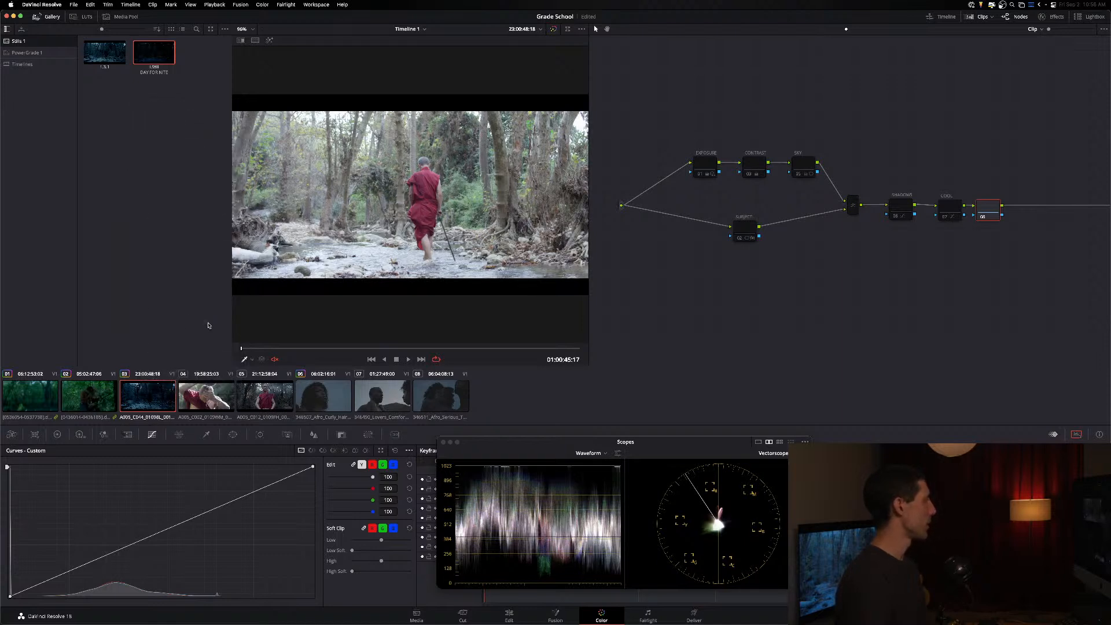
left_click_drag(931, 268, 847, 197)
right_click(684, 169)
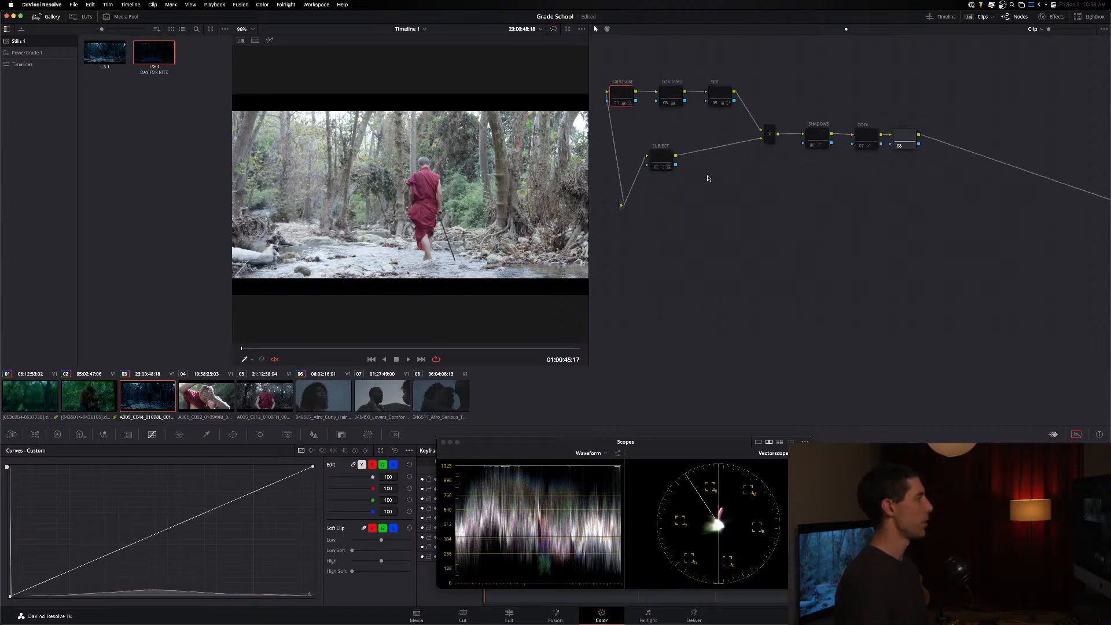
left_click(718, 216)
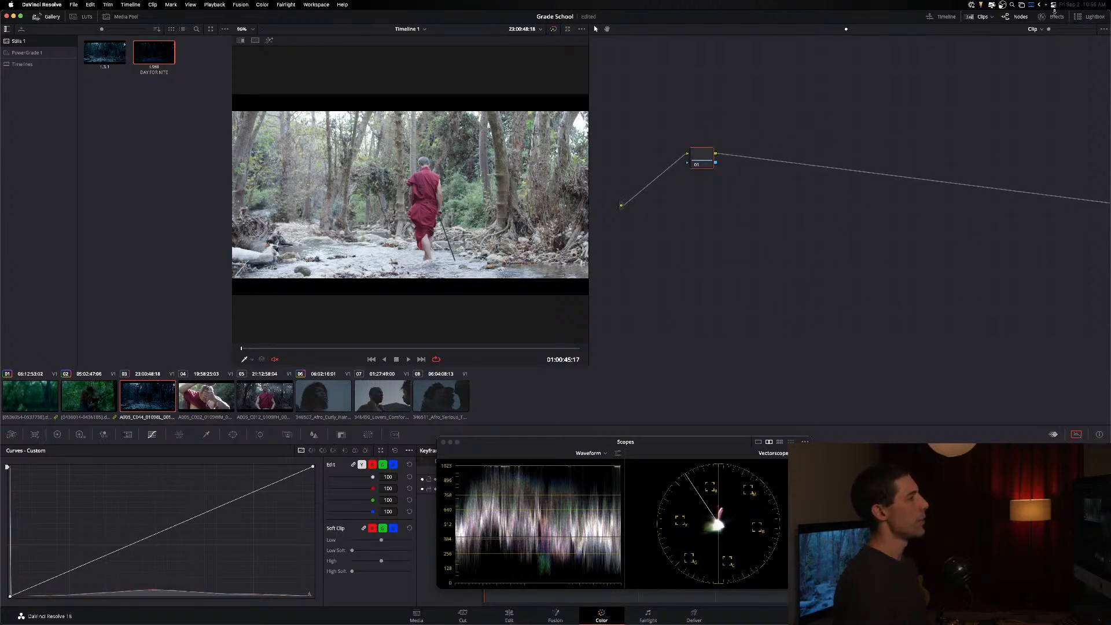
Step: Search the effects library for "color" and add Color Space Transform to node 01
left_click(1055, 16)
left_click(1051, 46)
type("color")
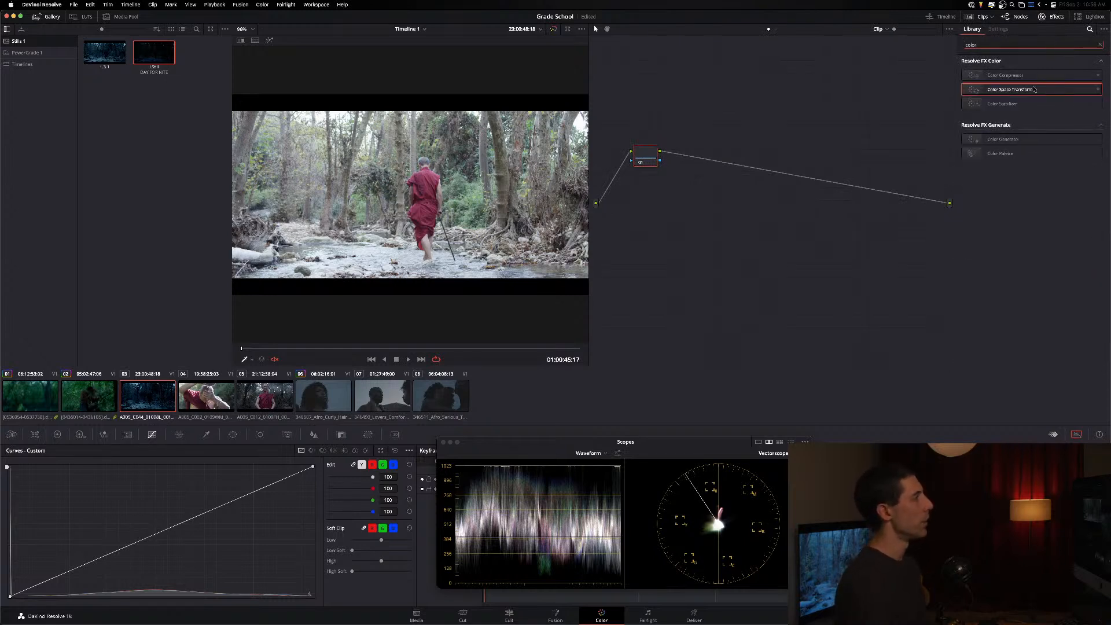
left_click_drag(1036, 90, 647, 157)
Step: Set the Color Space Transform's input color space to REDWideGamutRGB and its input gamma to RED Log3G10
left_click(1042, 84)
scroll(1042, 133, "down", 10)
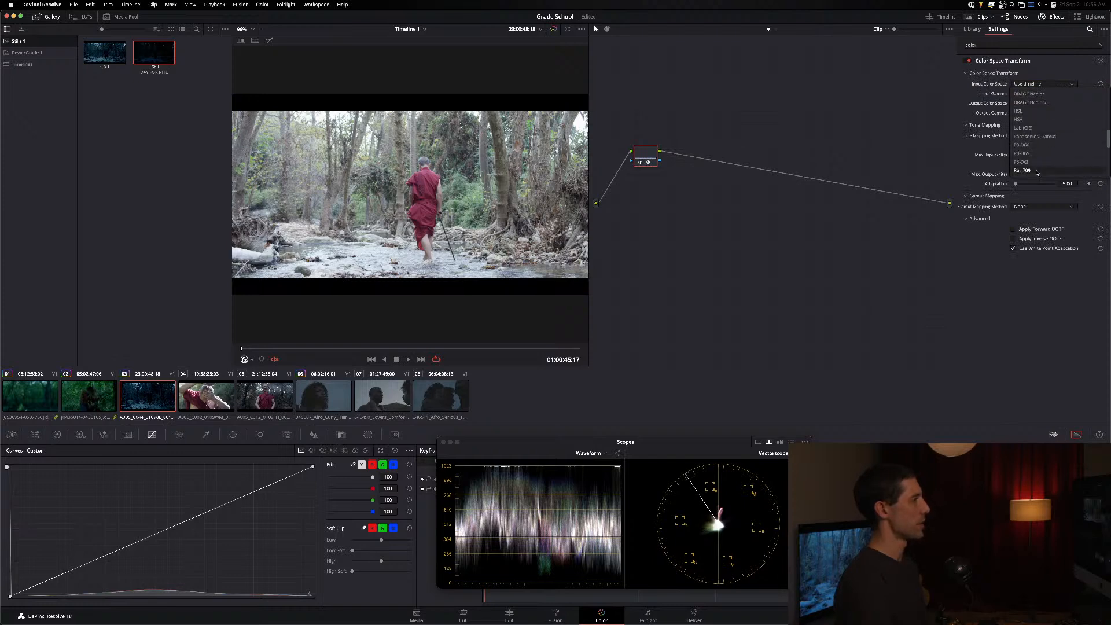
left_click(1036, 168)
left_click(1029, 93)
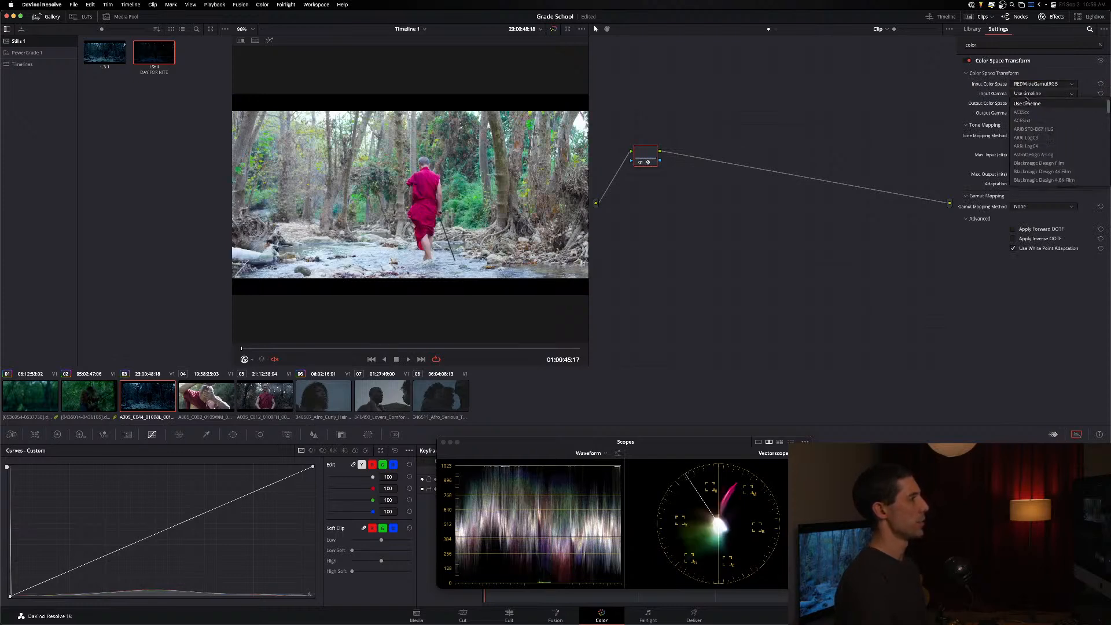
scroll(1028, 116, "down", 5)
scroll(1028, 101, "down", 2)
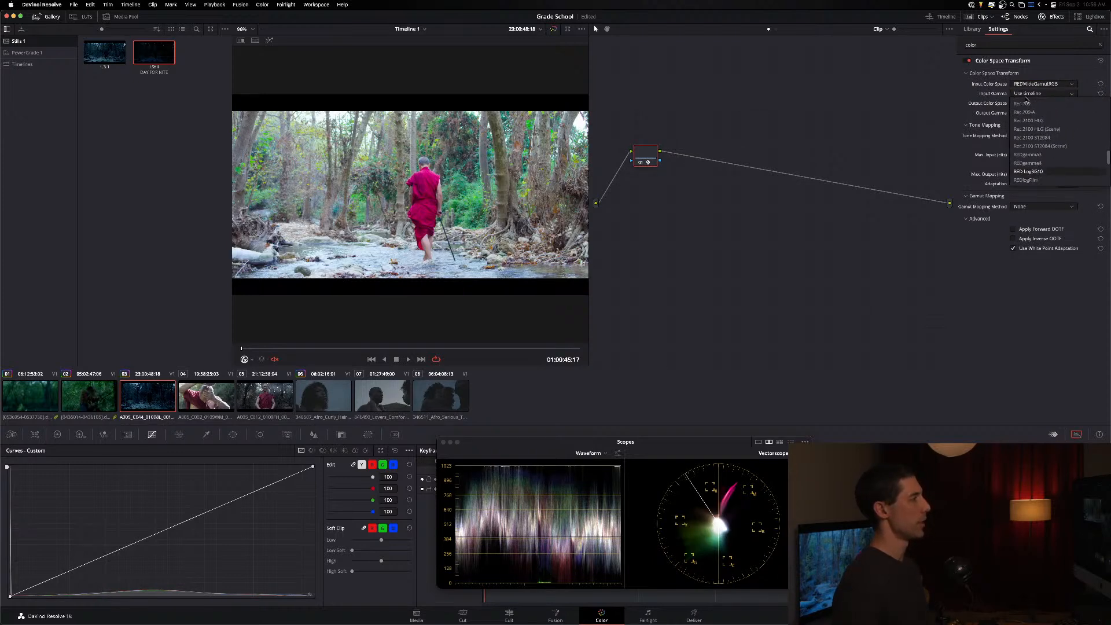
key("Return")
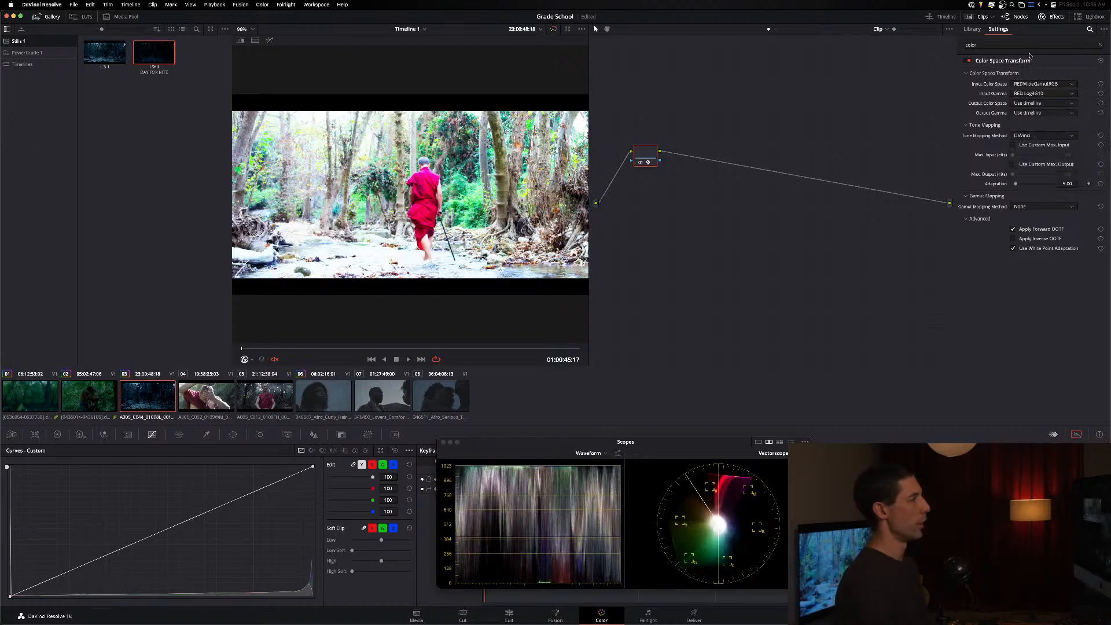
Step: Set the transform's output color space to Rec.709 and its output gamma to Gamma 2.4
left_click(1043, 103)
key("Return")
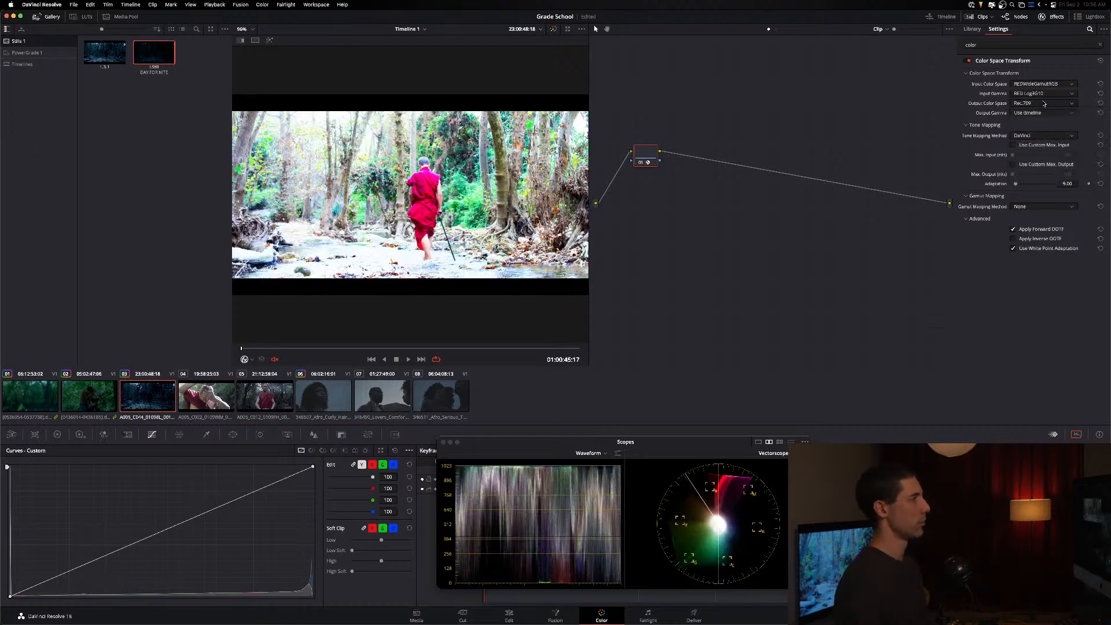
left_click(1022, 113)
left_click(1023, 108)
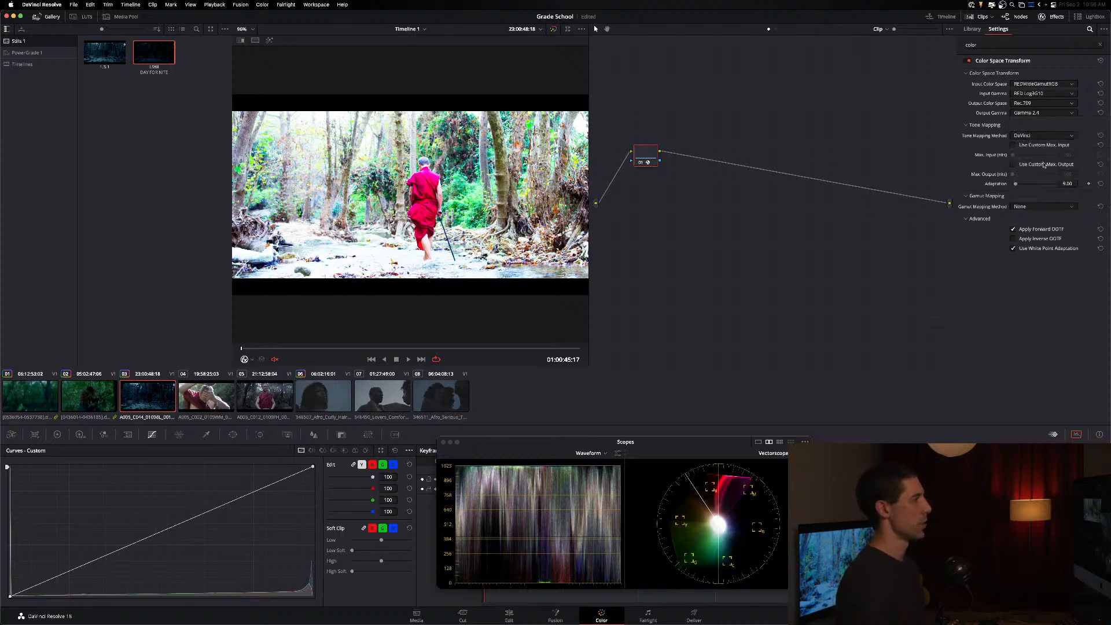
Step: Enable custom maximum input and output, raise the maximum input to 10000 nits, and choose Saturation Compression for gamut mapping
left_click(1014, 145)
left_click(1014, 164)
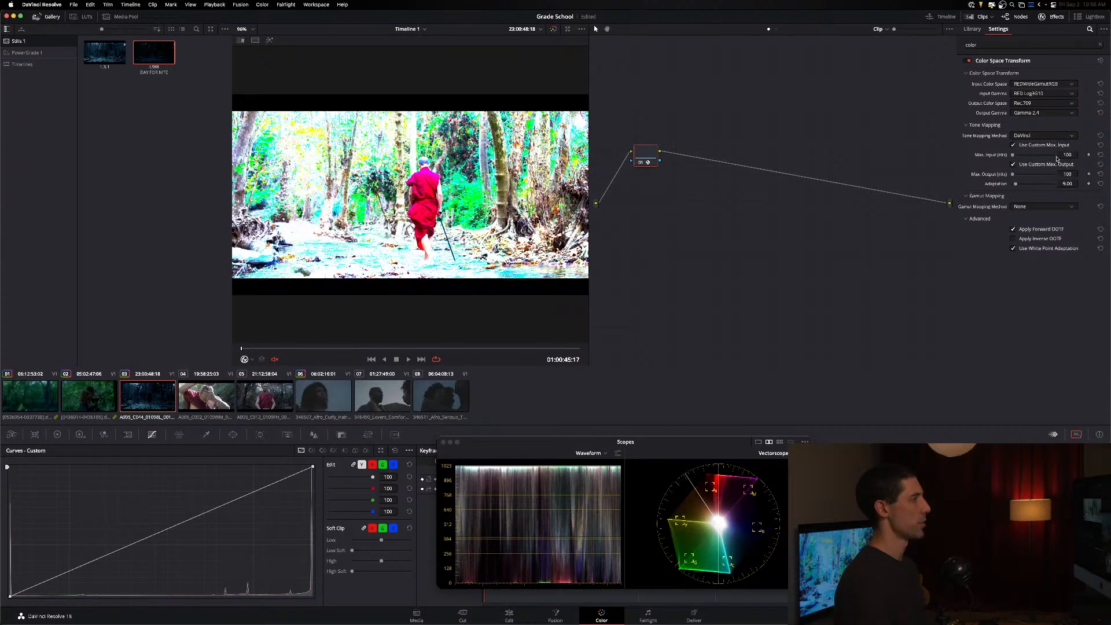
left_click_drag(1018, 155, 1109, 161)
left_click(1053, 206)
left_click(1039, 225)
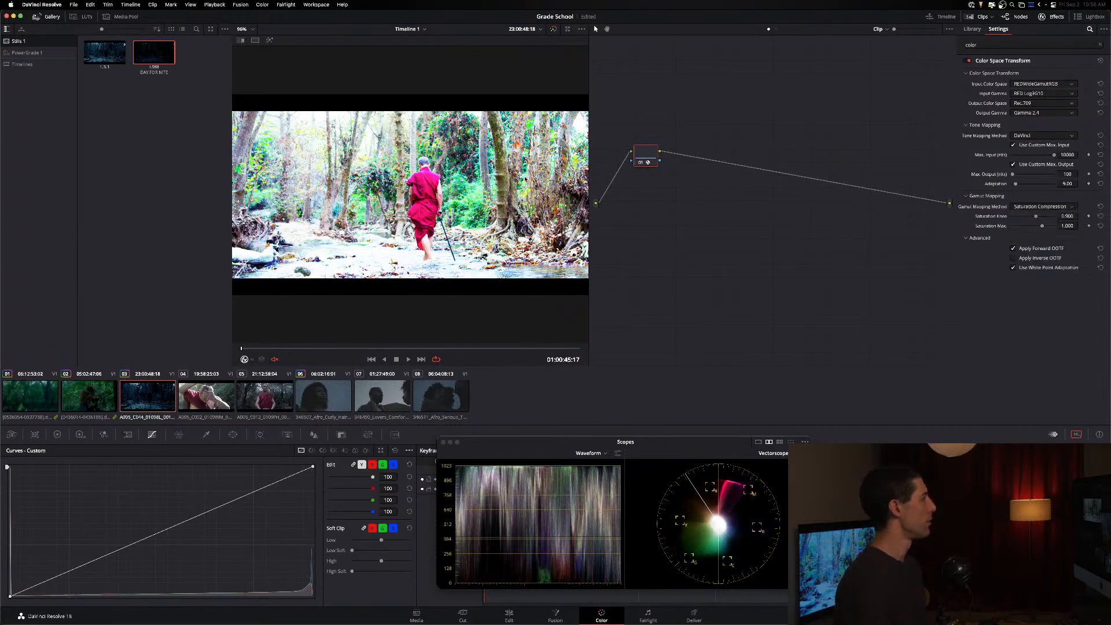
Step: Check the timeline-level nodes, then set the project's color science to DaVinci YRGB and save the project settings
left_click(777, 31)
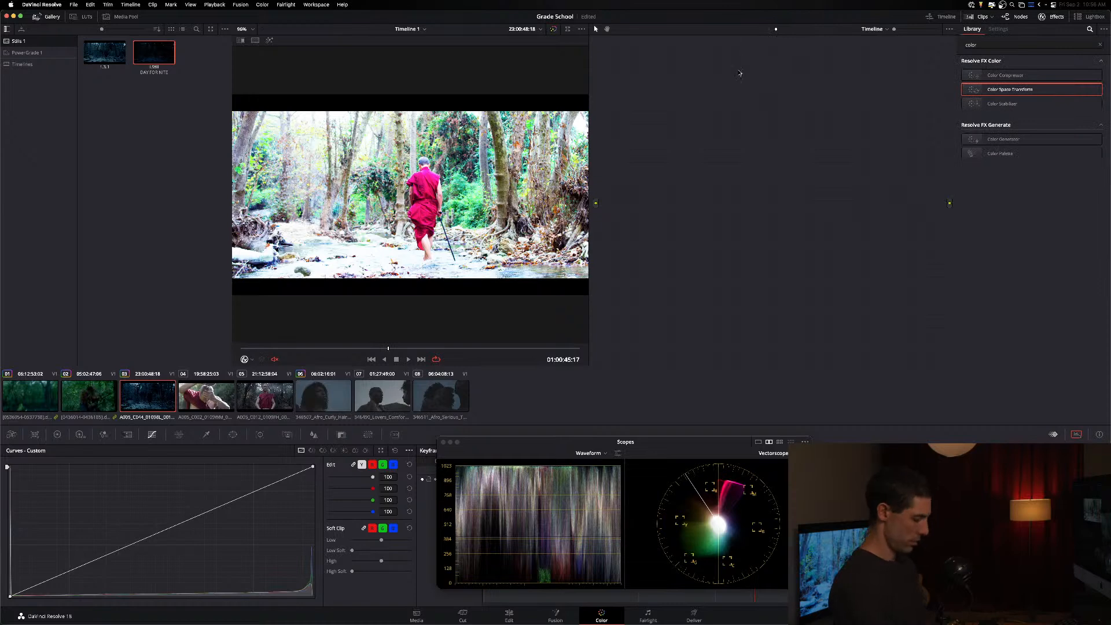
left_click(770, 30)
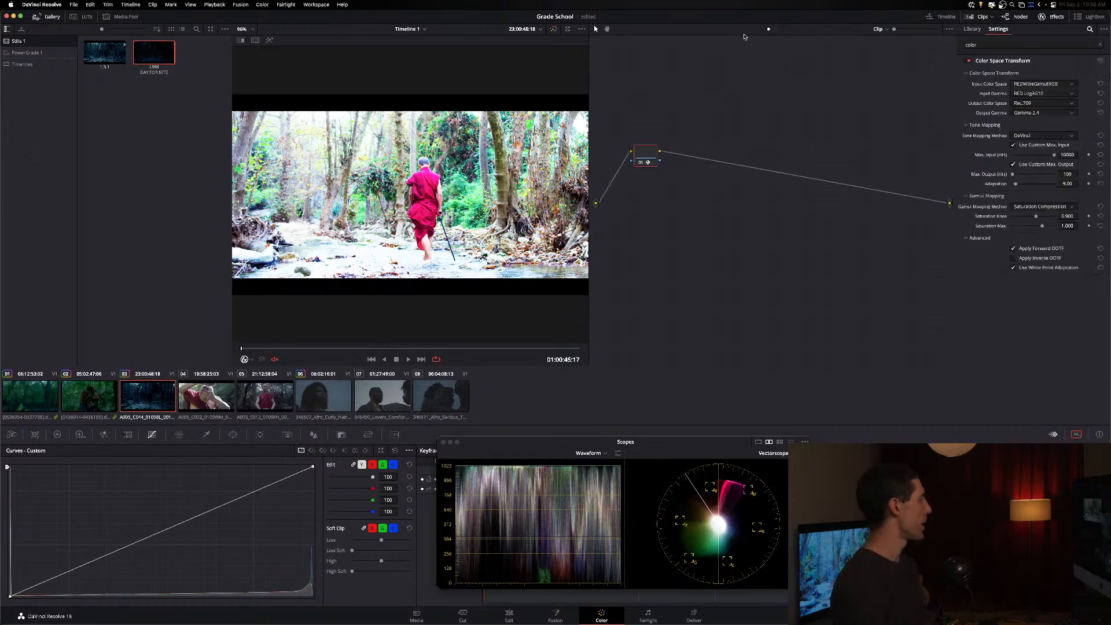
key("shift+9")
left_click(618, 115)
left_click(581, 124)
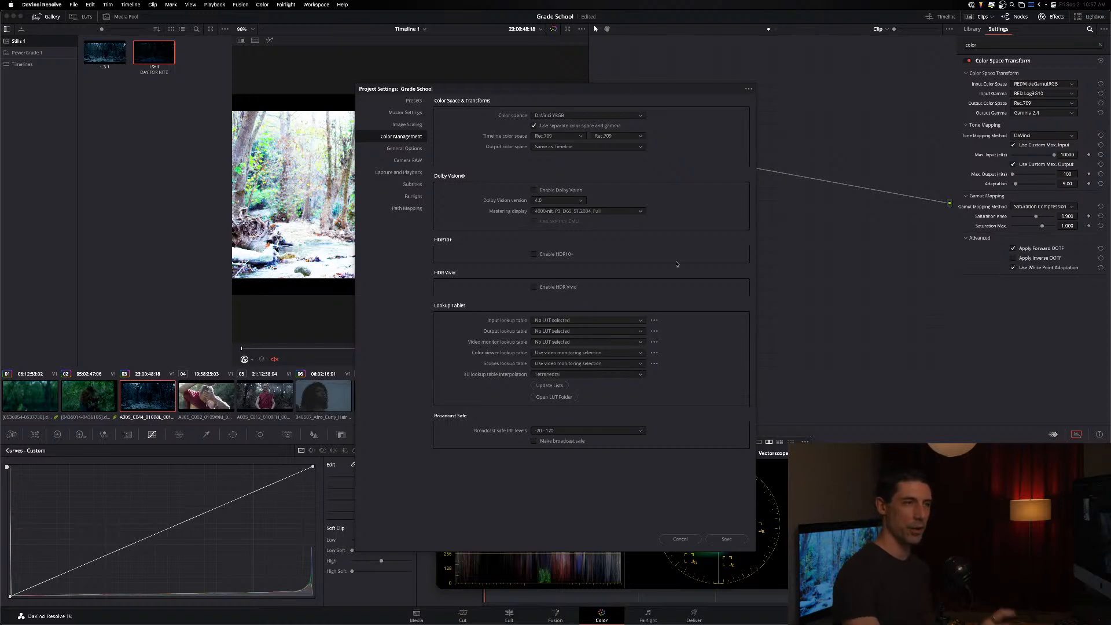
left_click(727, 539)
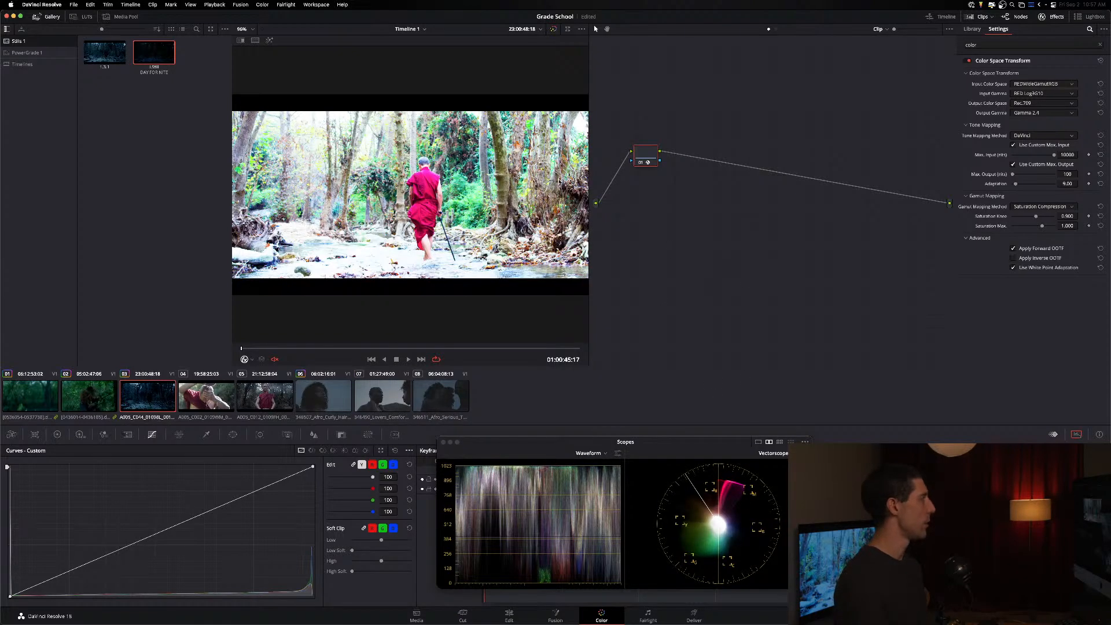
Step: Compare the monk shot with the Color Space Transform node disabled and enabled, then shift the node slightly along the graph
left_click(640, 163)
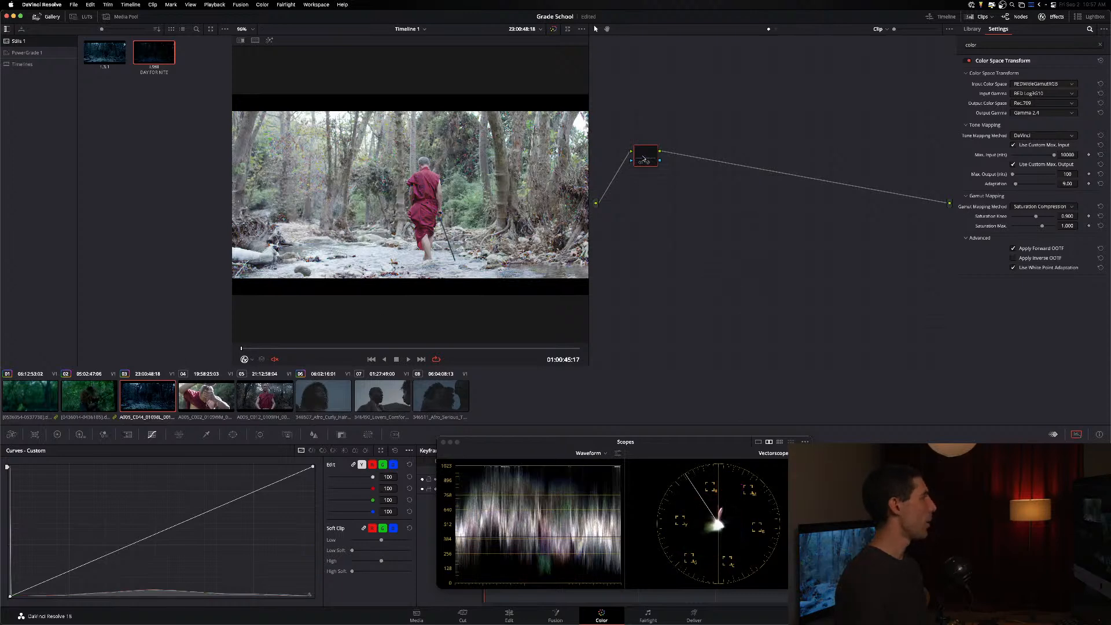
left_click(642, 161)
left_click(650, 162)
left_click(650, 161)
left_click_drag(645, 161, 667, 163)
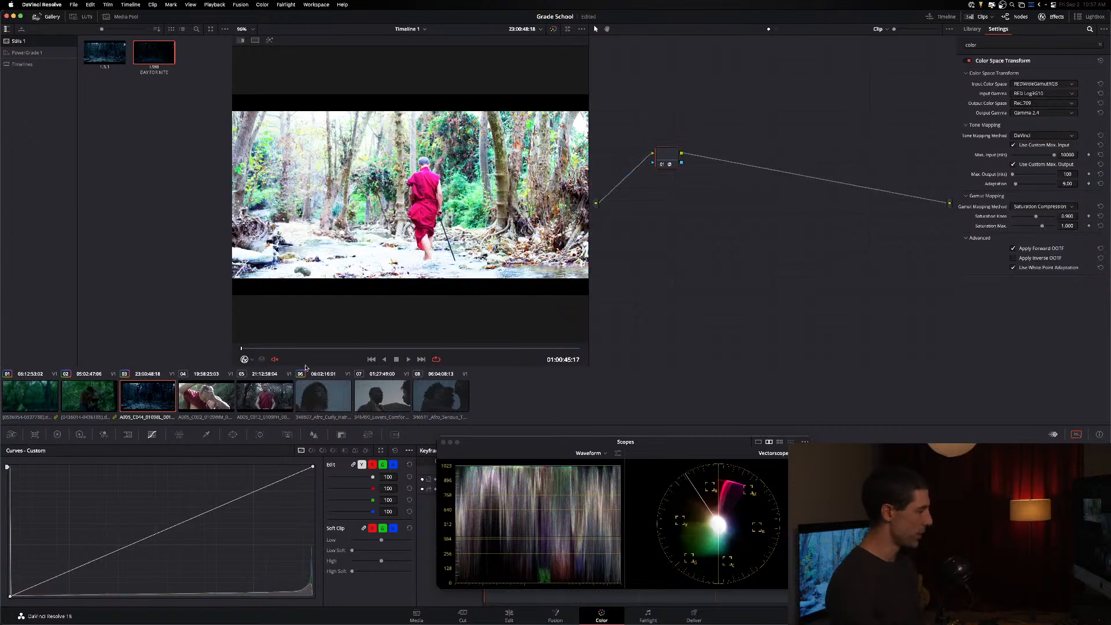
Step: In the project's Camera RAW settings, choose the RED RAW profile and set its decode quality to half-resolution premium
key("shift+9")
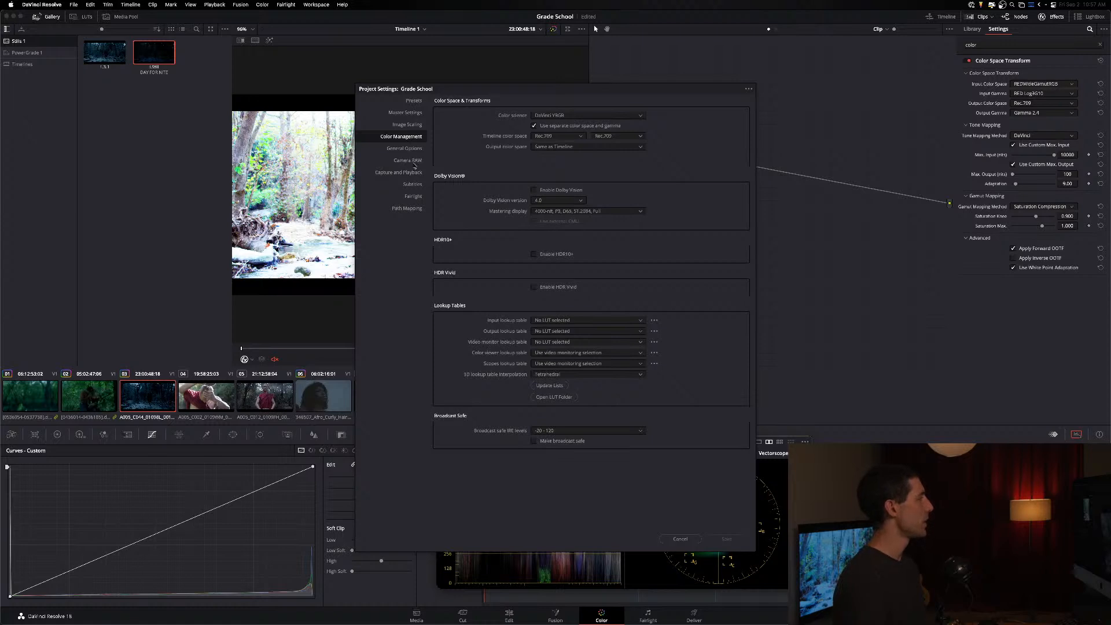
left_click(410, 161)
left_click(551, 116)
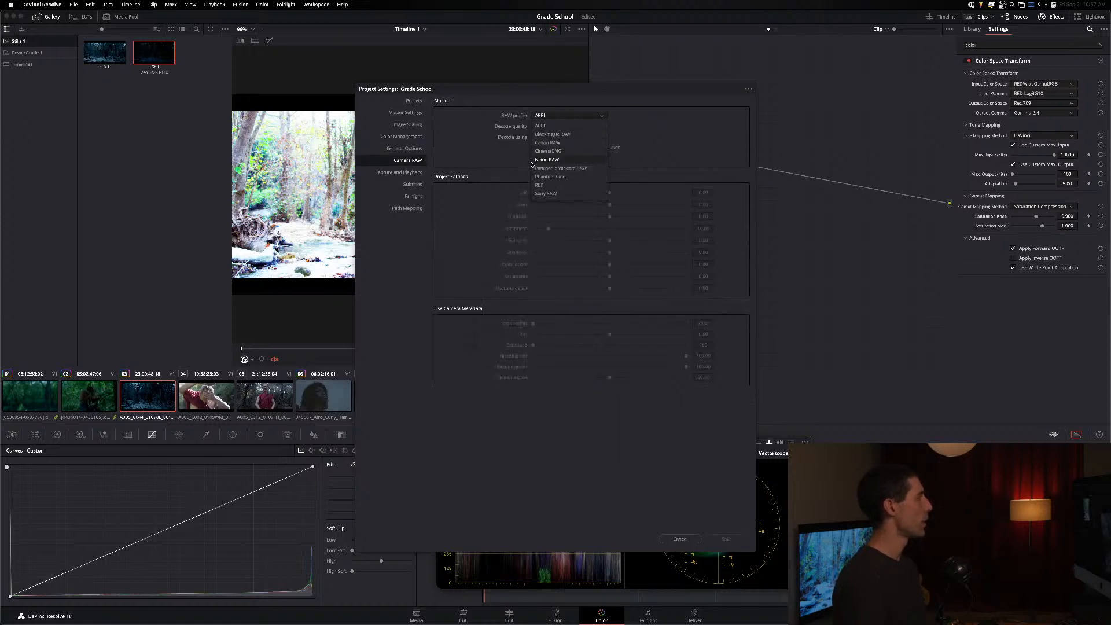
left_click(552, 183)
left_click(556, 126)
left_click(556, 143)
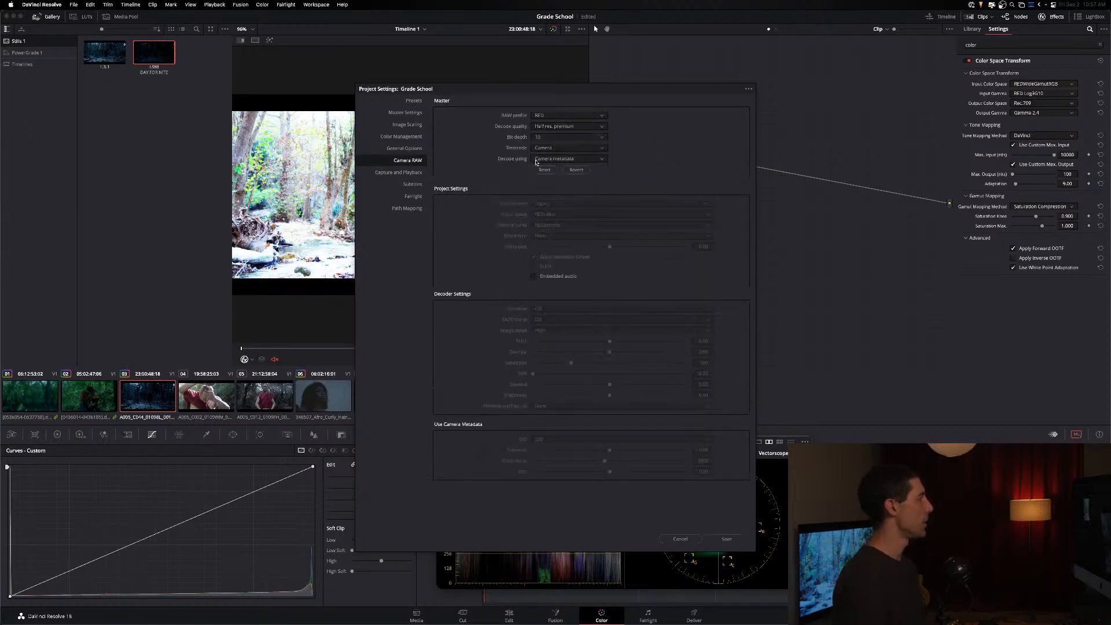
Step: Set the RED clips to decode using the Project settings
left_click(570, 148)
left_click(565, 158)
left_click(567, 159)
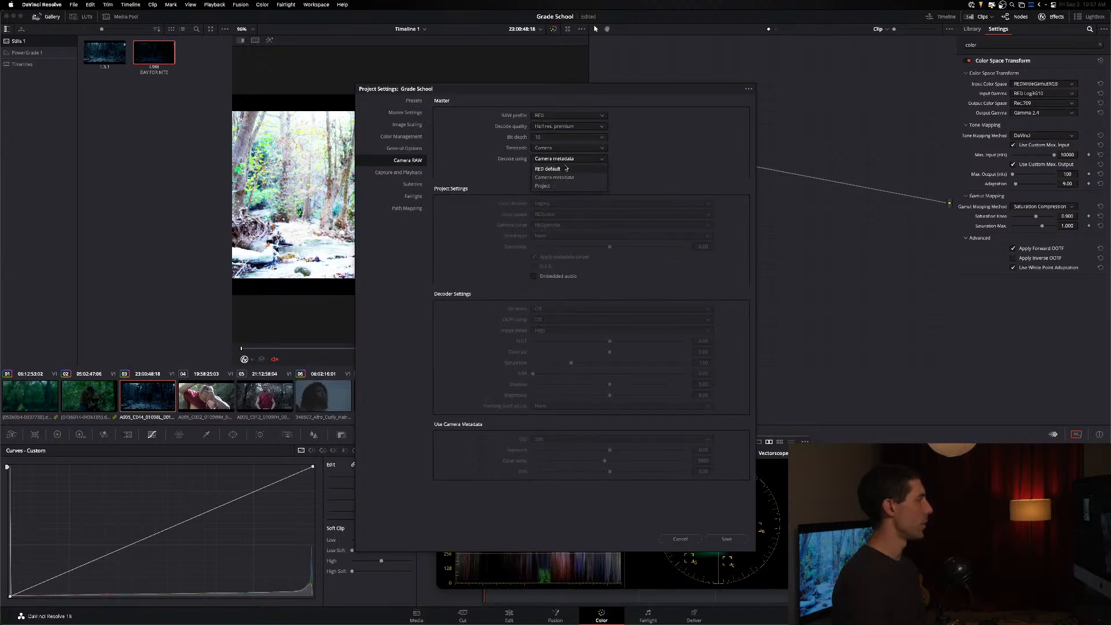
left_click(543, 186)
Step: Set RED decoding to IPP2 with REDWideGamutRGB and Log3G10, toggle the color temperature's camera metadata option, and save the project settings
left_click(556, 204)
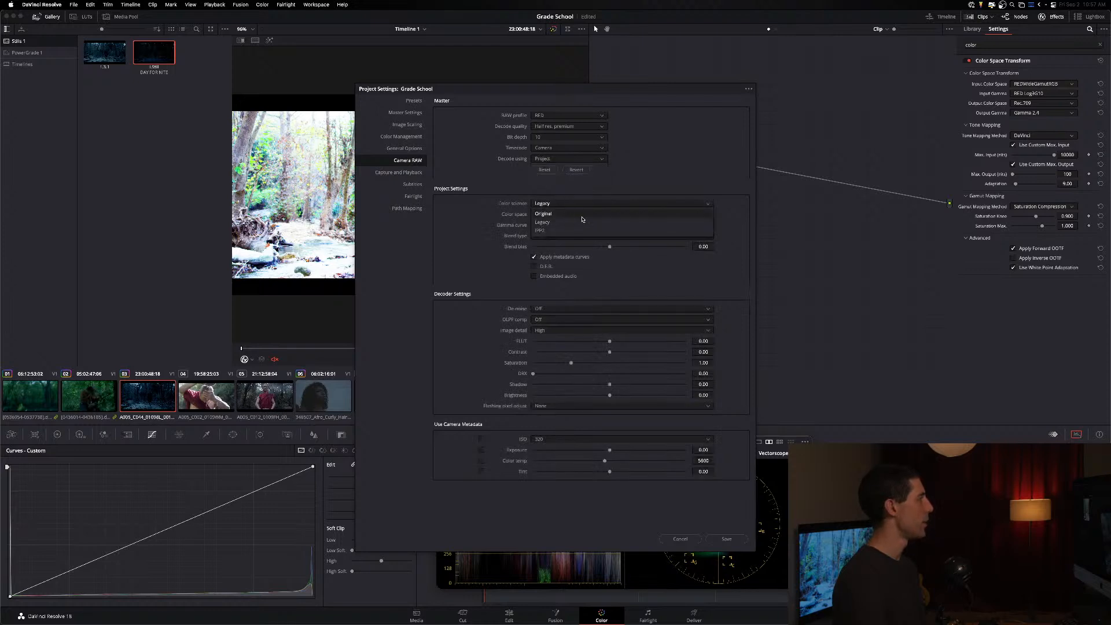
left_click(565, 232)
left_click(582, 225)
left_click(541, 235)
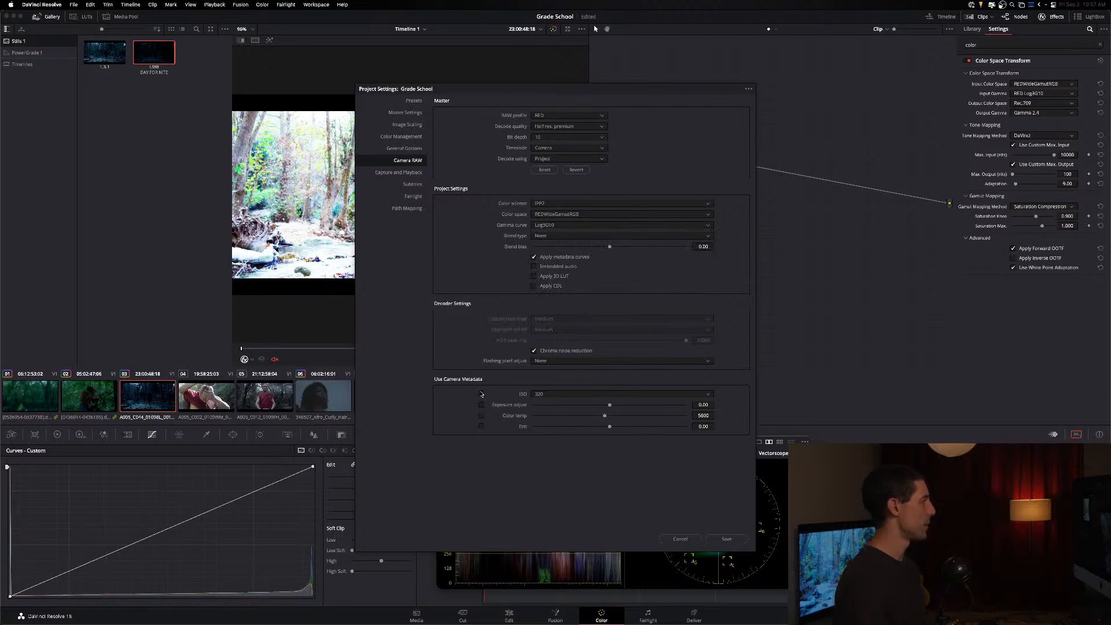
left_click(482, 417)
left_click(727, 539)
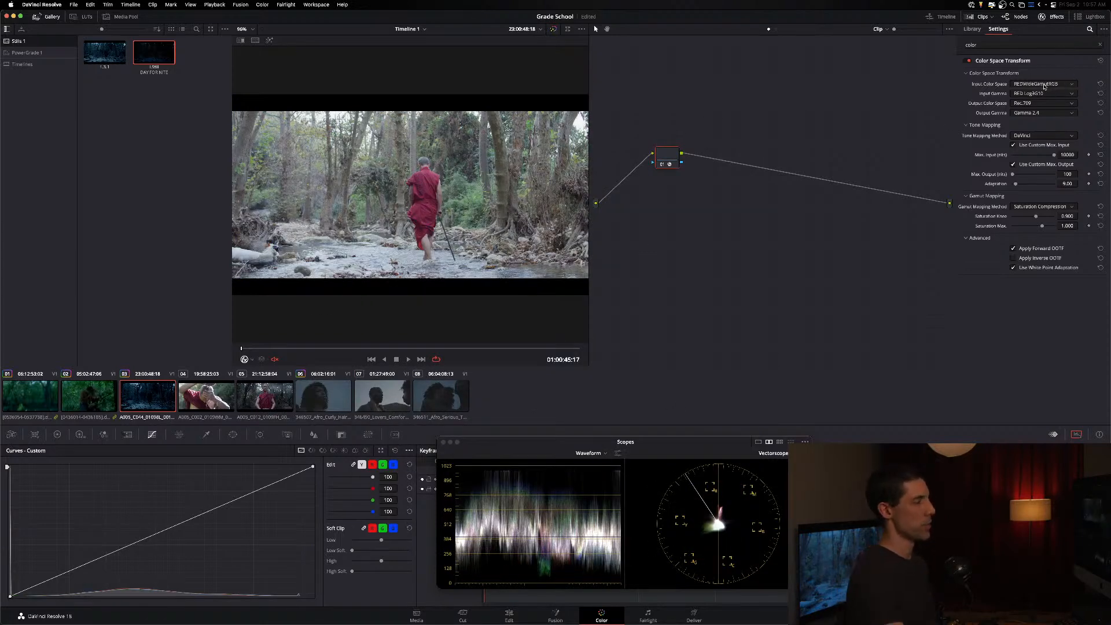
Step: Zoom the viewer in on the monk and enlarge the scopes window beneath the image, with the transform node shifted further along
left_click_drag(669, 155, 721, 161)
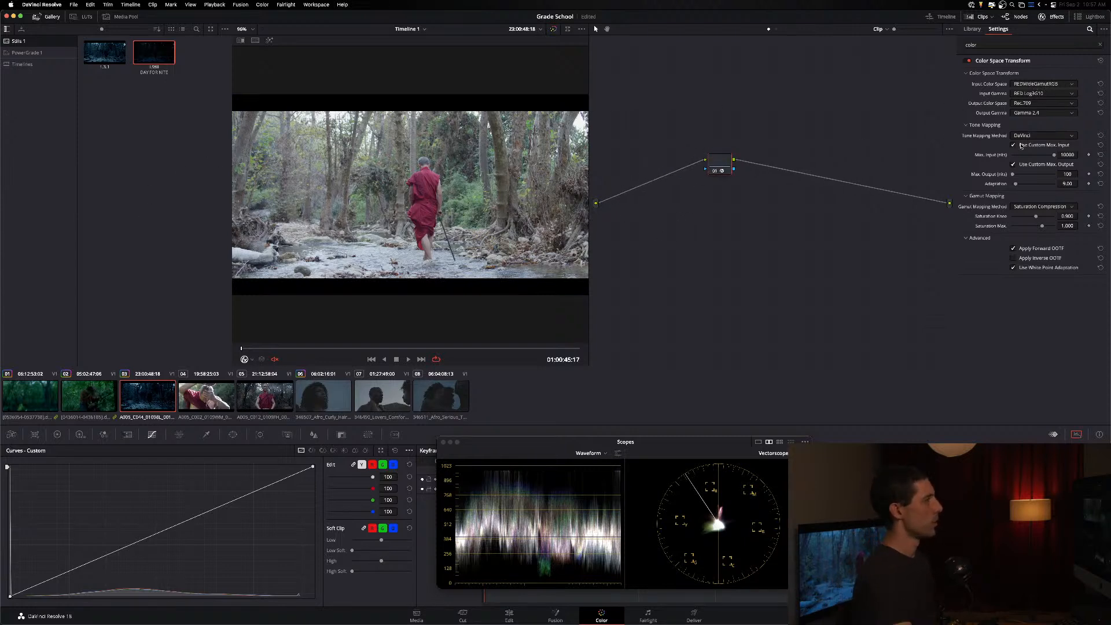
left_click(517, 438)
left_click_drag(517, 438, 567, 378)
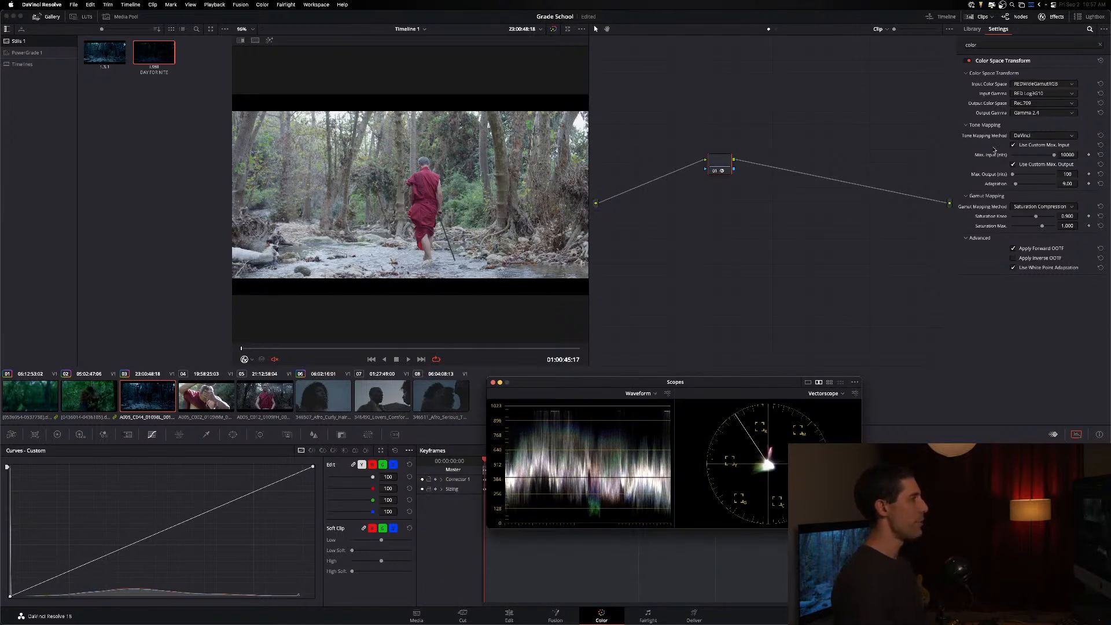
scroll(364, 178, "up", 10)
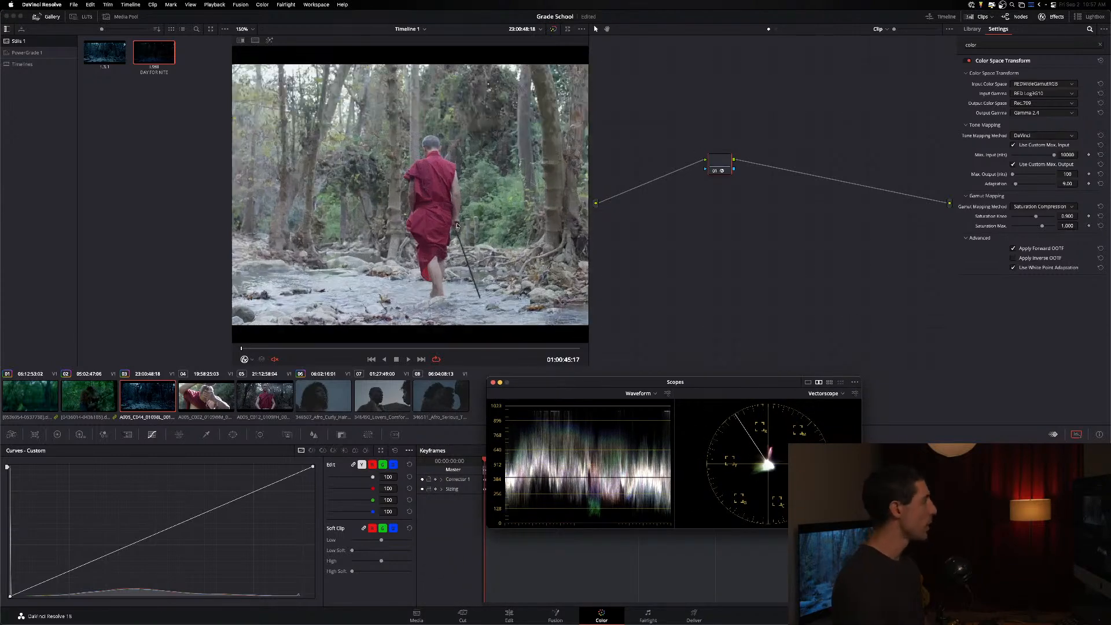
scroll(324, 204, "right", 3)
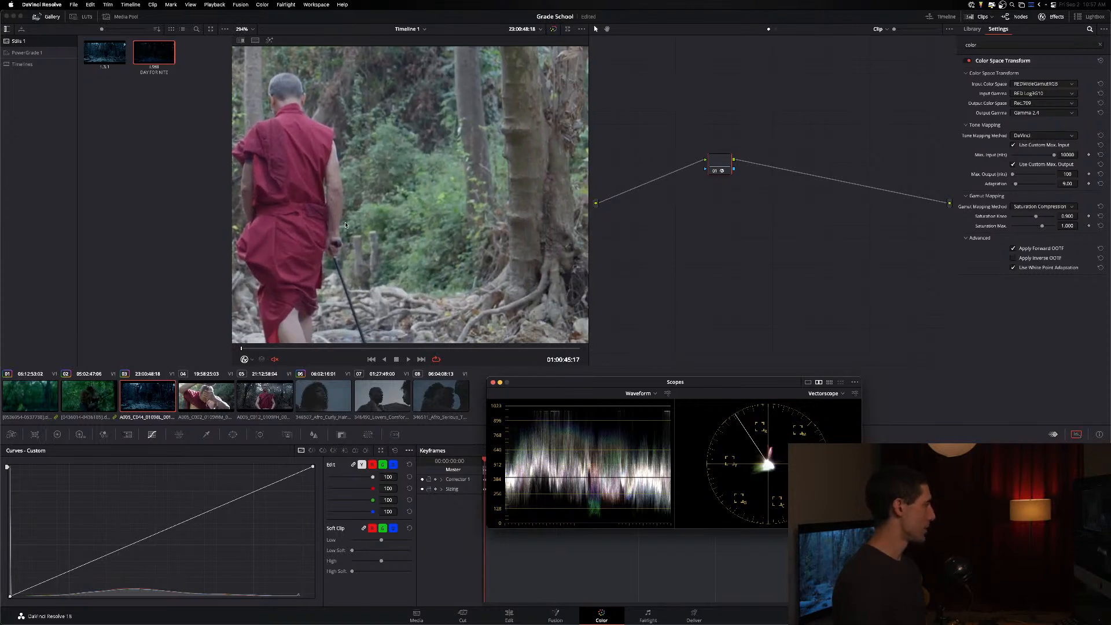
scroll(348, 224, "left", 3)
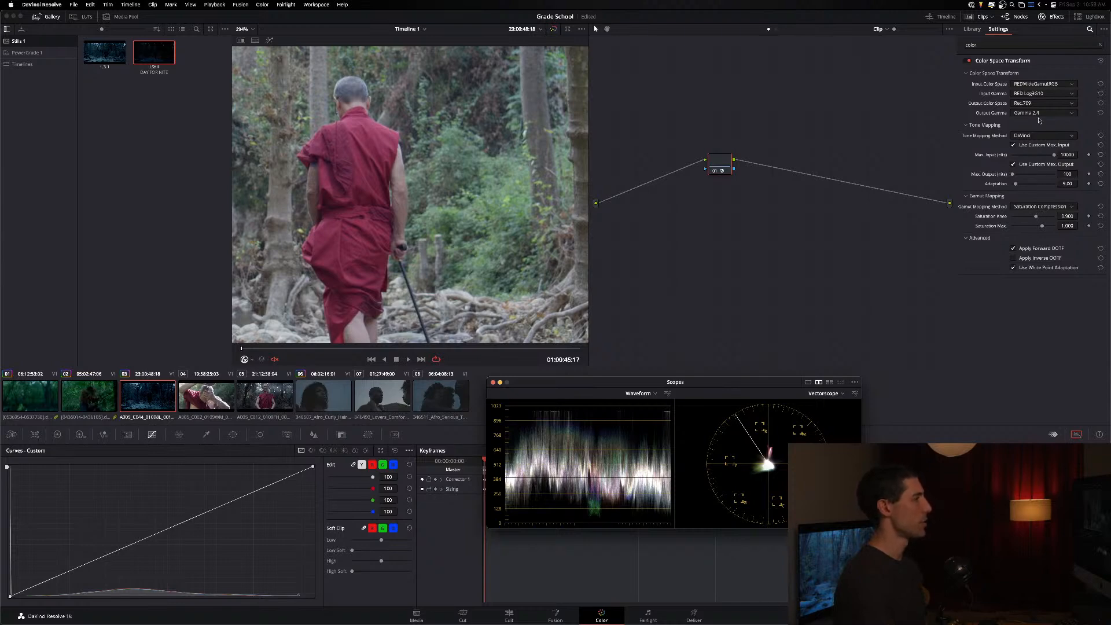
left_click_drag(613, 384, 481, 349)
left_click_drag(454, 314, 384, 275)
left_click_drag(631, 416, 739, 461)
left_click_drag(539, 272, 386, 365)
Step: Set the transform's tone mapping method to Luminance Mapping, comparing it repeatedly with the DaVinci method on the monk shot
left_click(1036, 135)
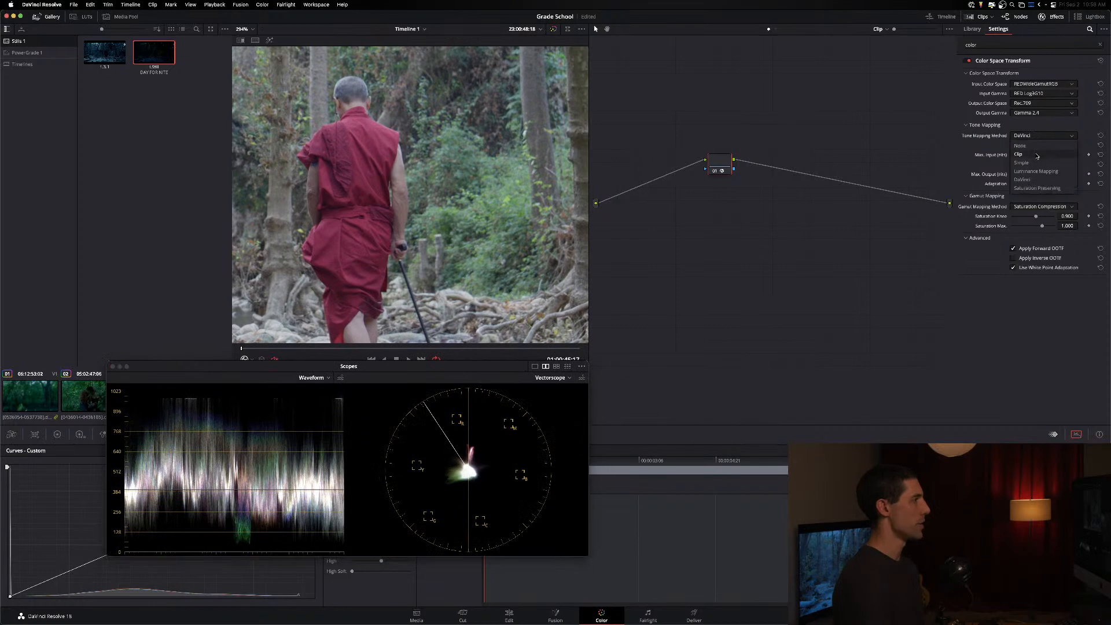
left_click(1052, 173)
key("super+z")
key("super+z")
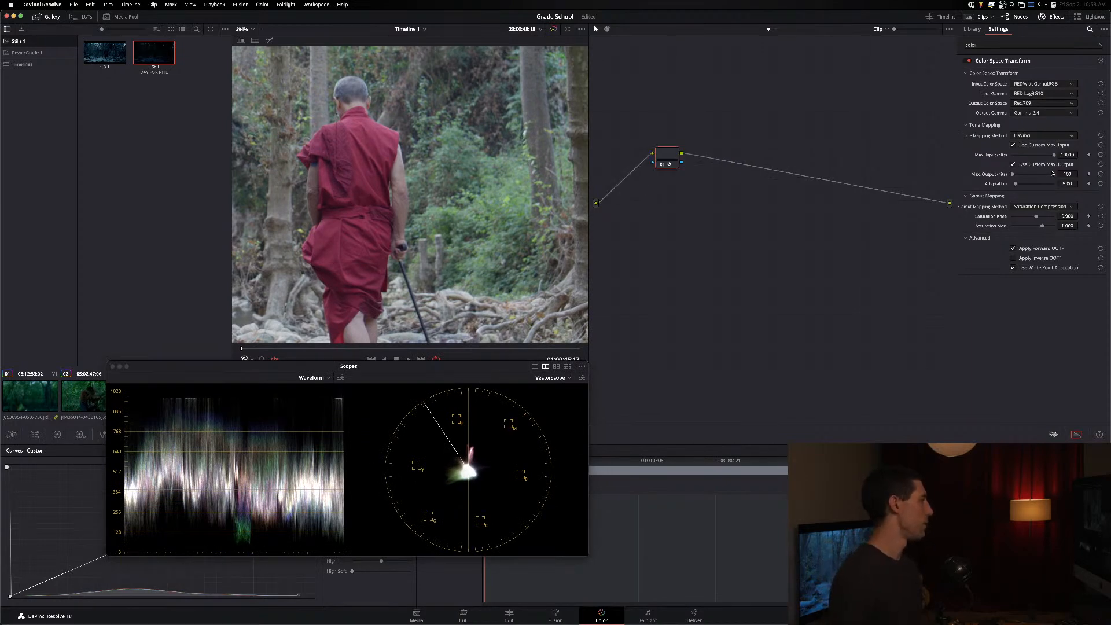
key("shift+super+z")
key("shift+super+z")
key("super+z")
key("super+z")
key("shift+super+z")
key("super+z")
key("shift+super+z")
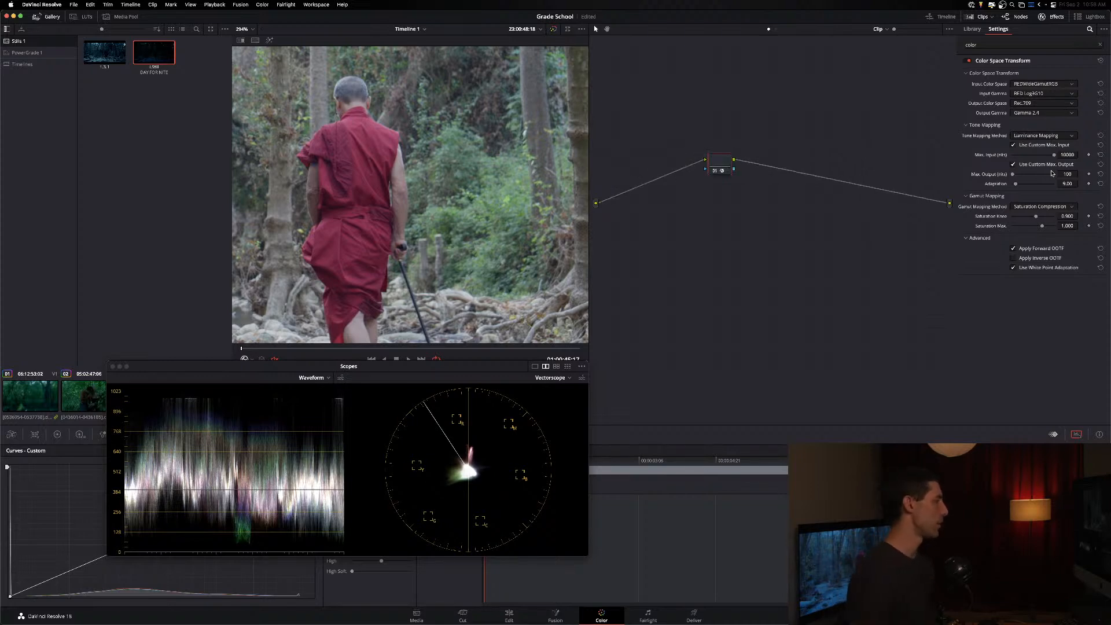
key("super+z")
key("shift+super+z")
key("super+z")
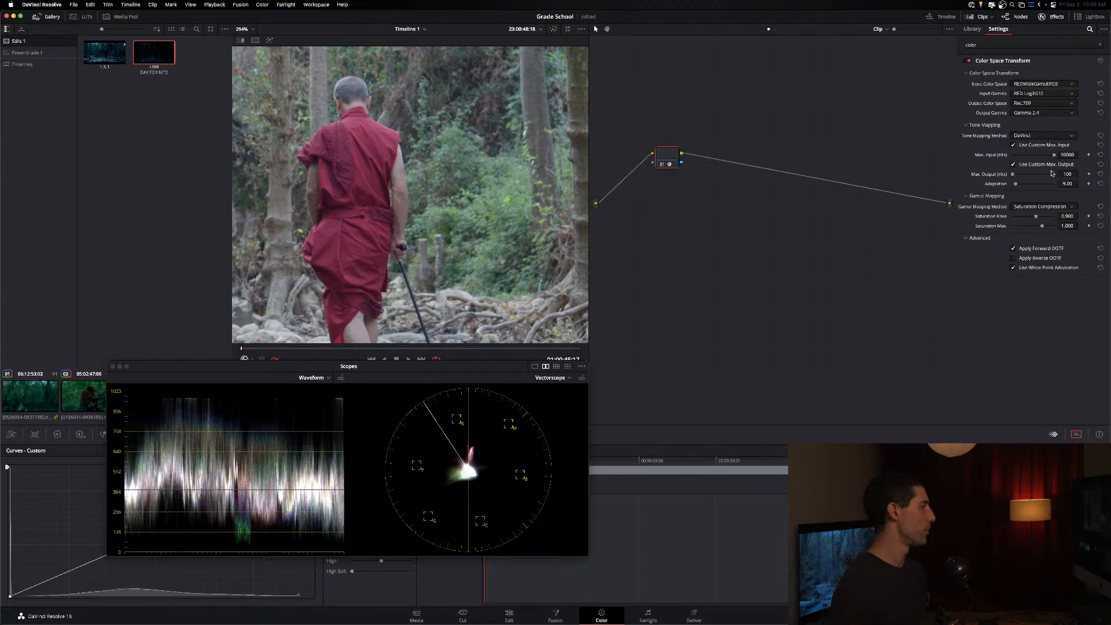
key("shift+super+z")
key("super+z")
key("shift+super+z")
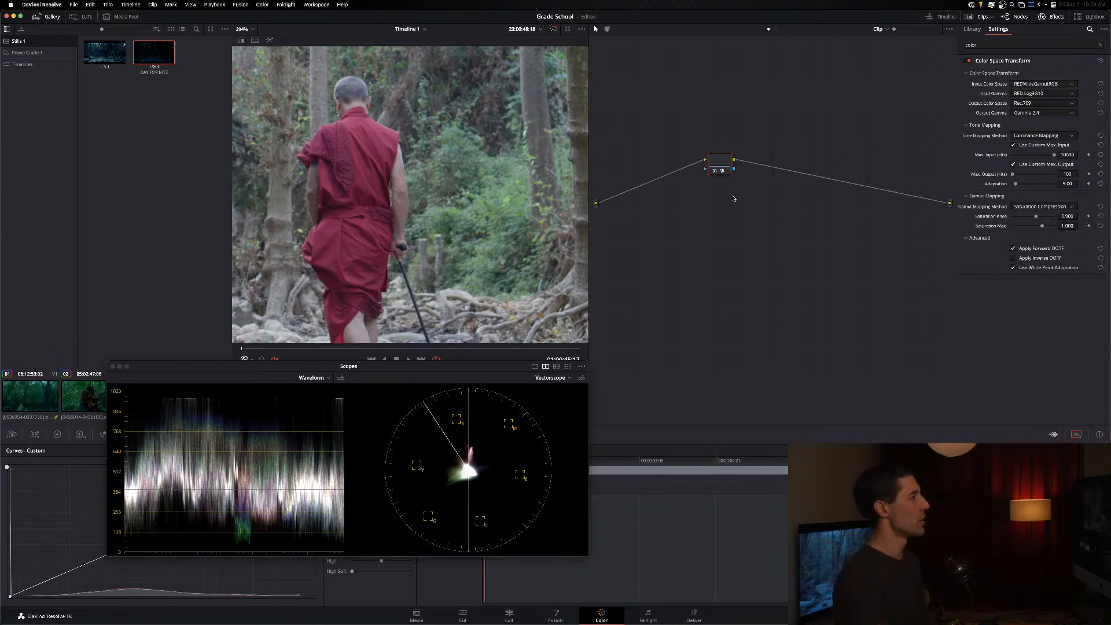
Step: Shrink the scopes window and move it below the clip thumbnails
left_click_drag(318, 370, 329, 425)
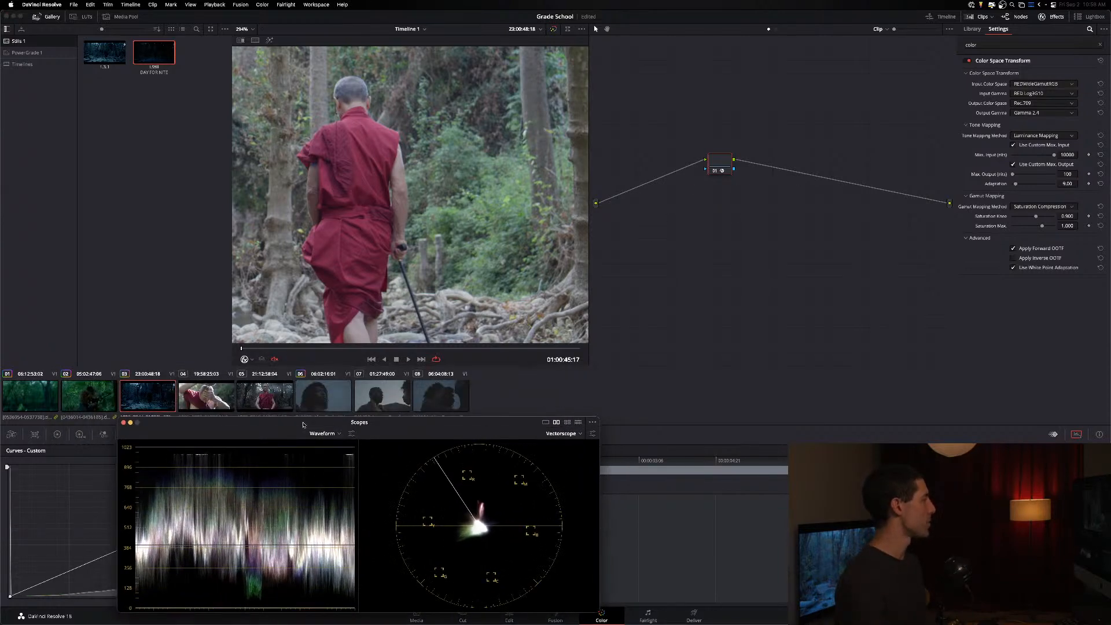
left_click_drag(596, 612, 492, 569)
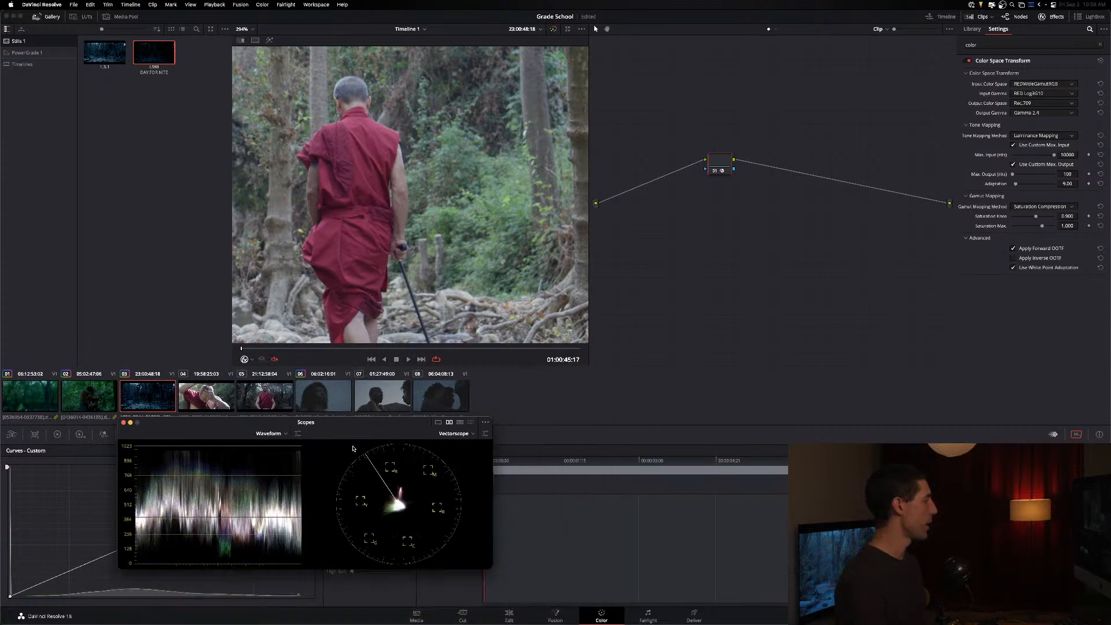
left_click_drag(347, 423, 427, 466)
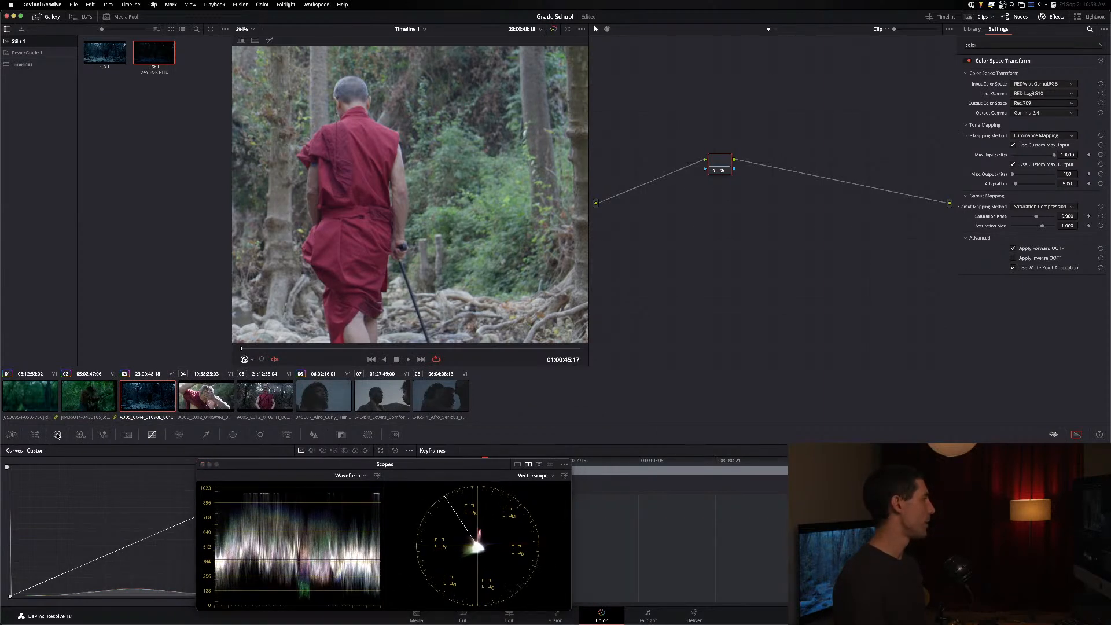
Step: Add a serial node before the Color Space Transform node and lower its Lift to -0.12 with the primaries color wheels
left_click(58, 434)
left_click_drag(726, 164, 799, 164)
key("shift+s")
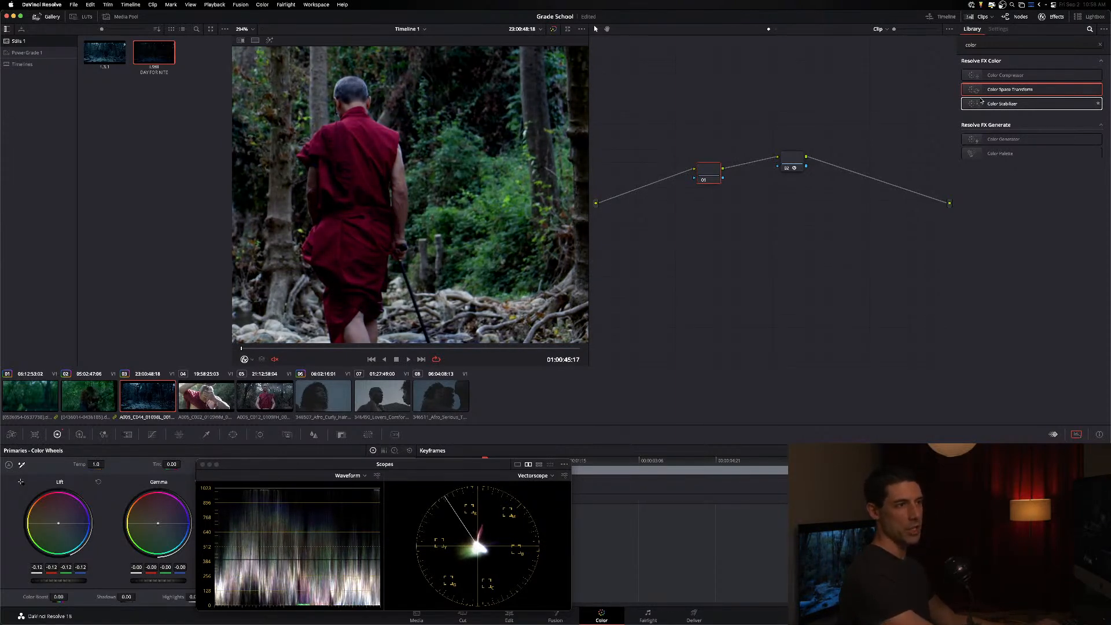
Step: Toggle the lowered-Lift node off and on repeatedly to compare the monk shot before and after the adjustment
key("super+d")
key("super+d")
key("super+d")
key("super+d")
key("super+d")
key("super+d")
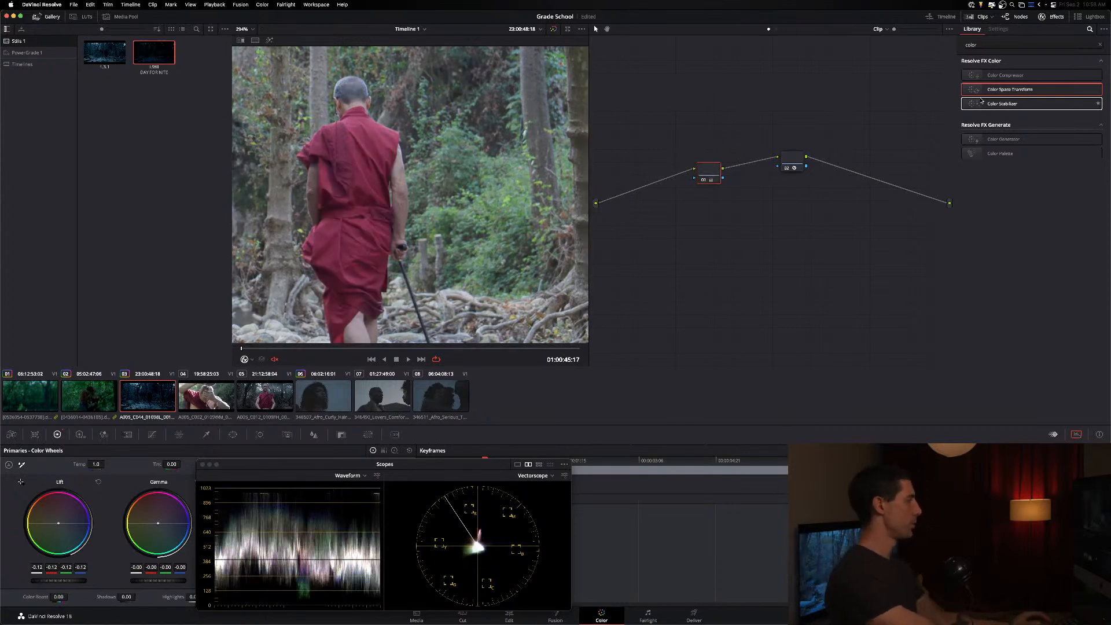
key("super+d")
key("super+d")
key("super+d")
key("super+d")
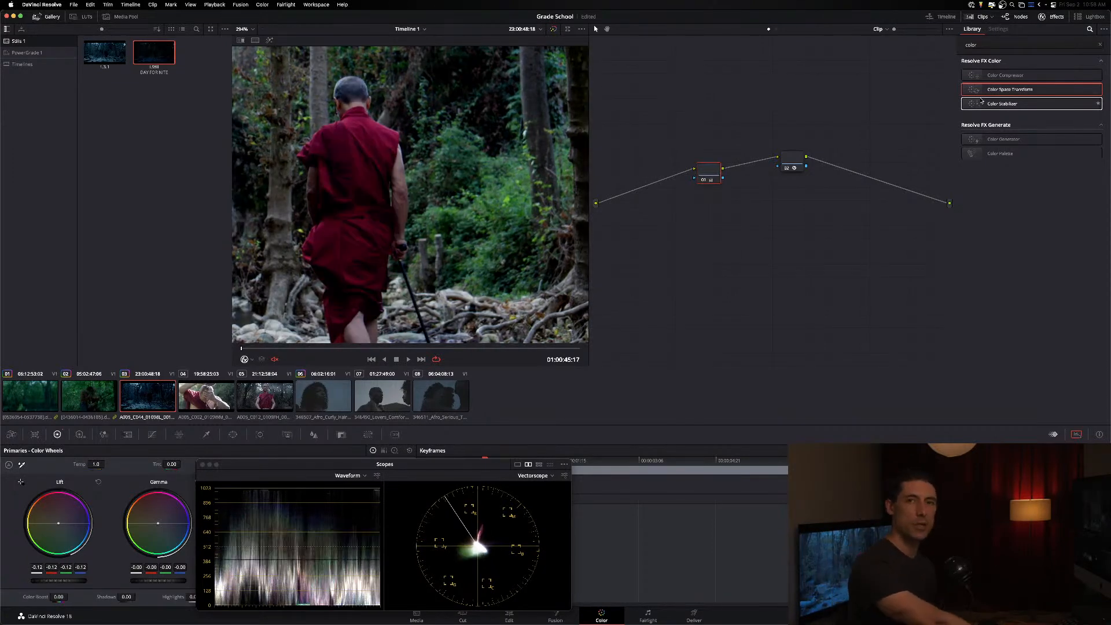
key("super+d")
key("super+d")
key("super+d")
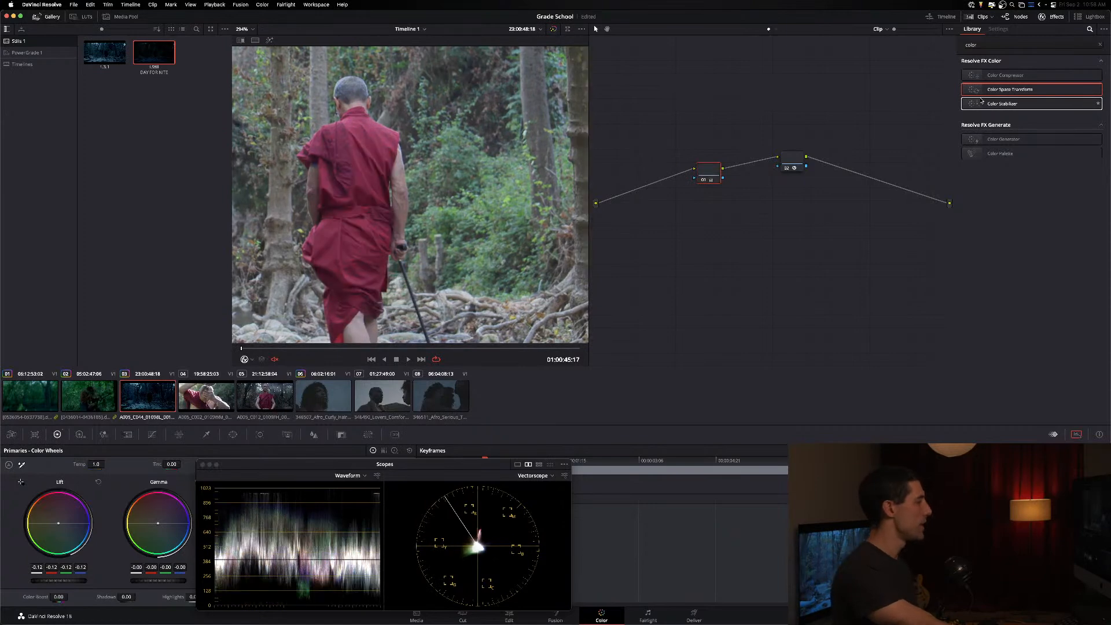
key("super+d")
key("super+d")
key("super+d")
key("super+d")
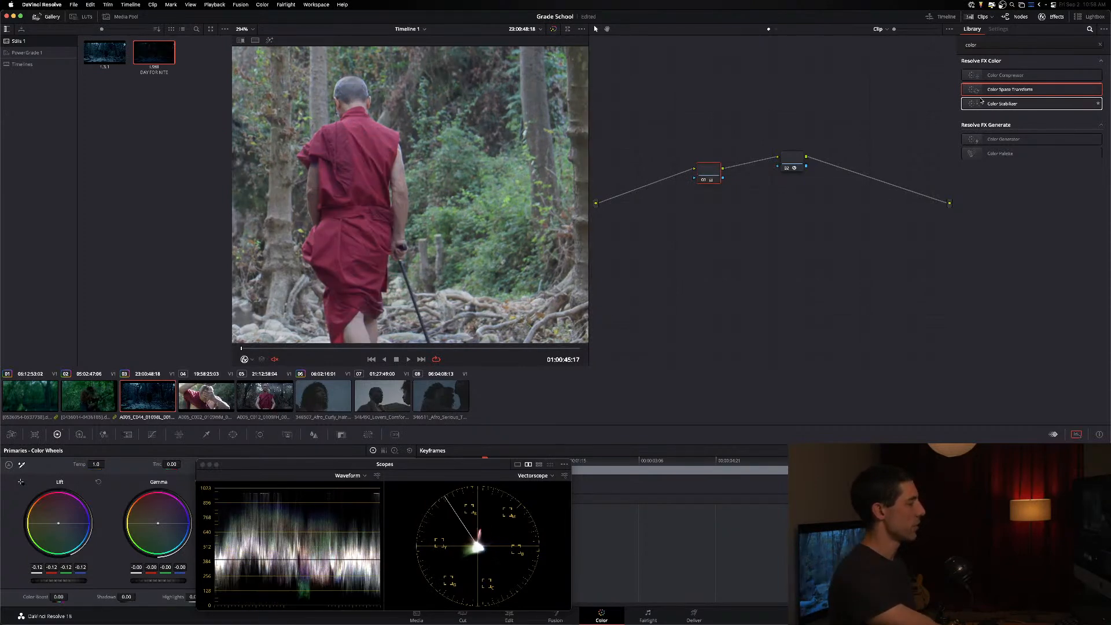
key("super+d")
key("super+d")
key("super+d")
key("super+d")
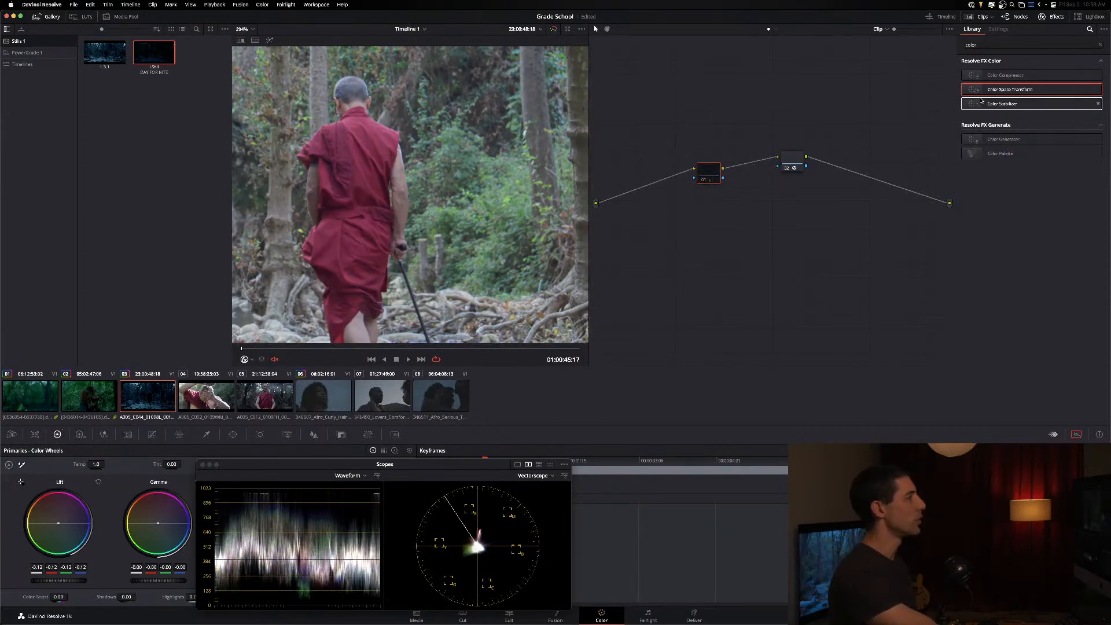
key("super+d")
key("super+d")
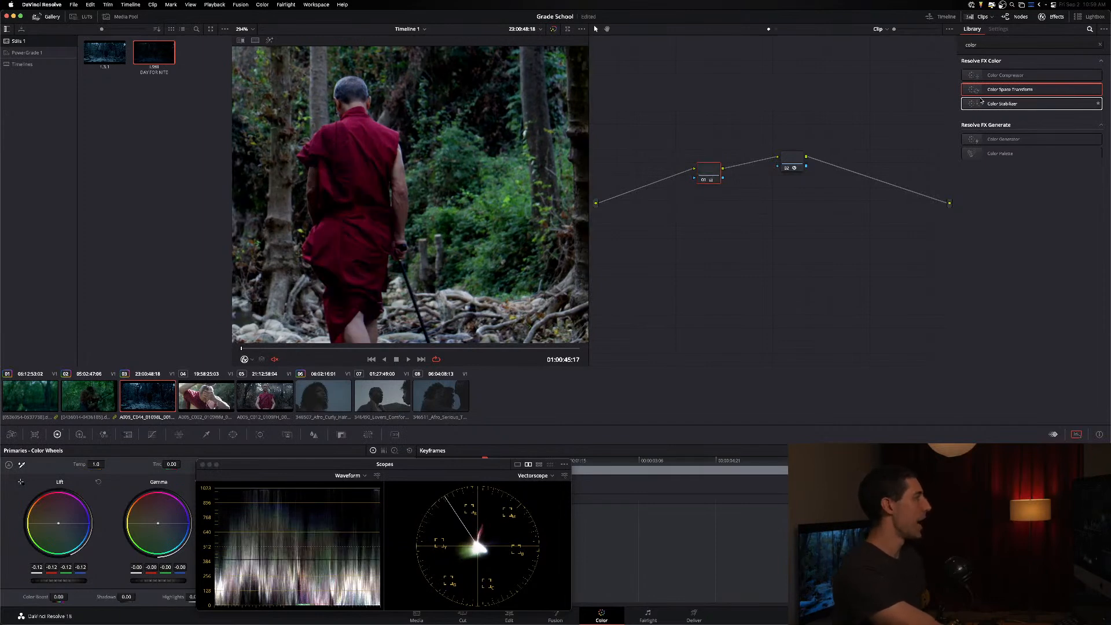
key("super+d")
key("super+d")
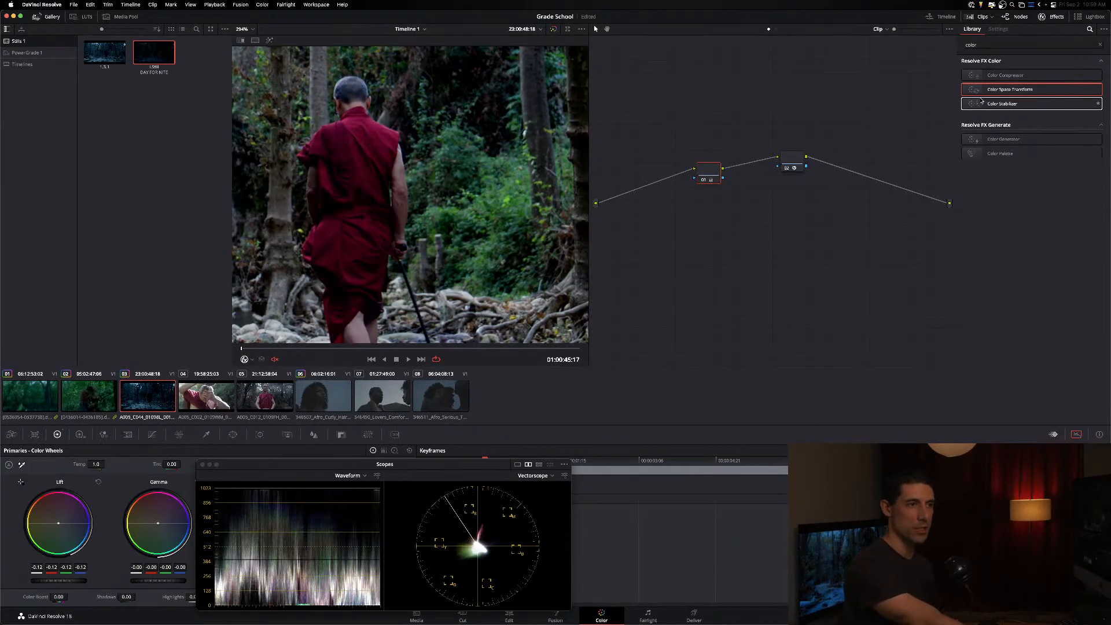
key("super+d")
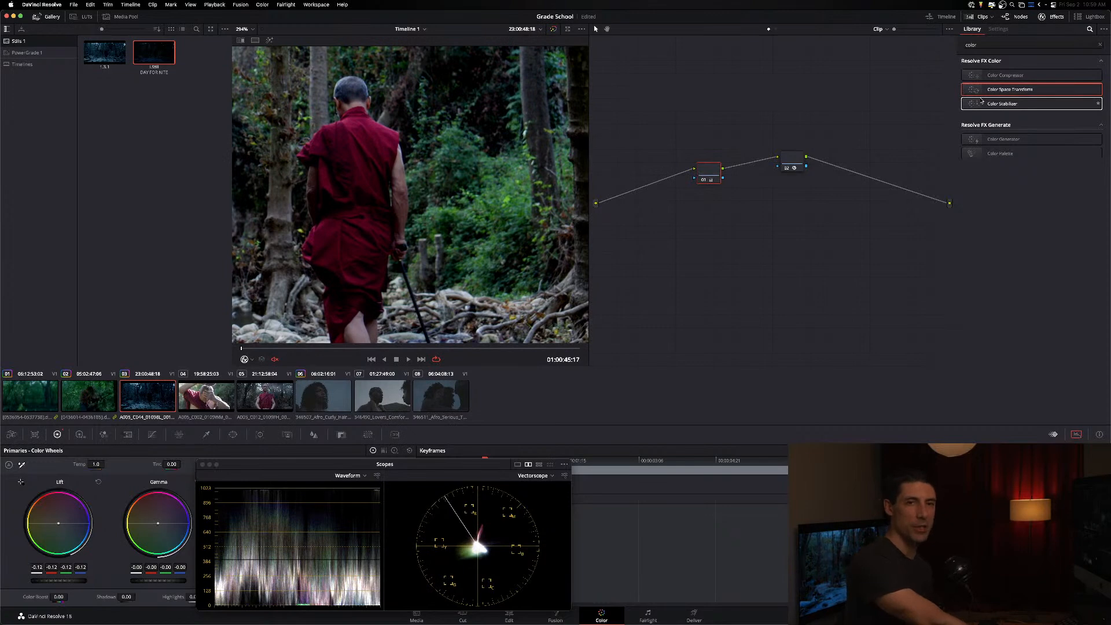
key("super+d")
key("super+d")
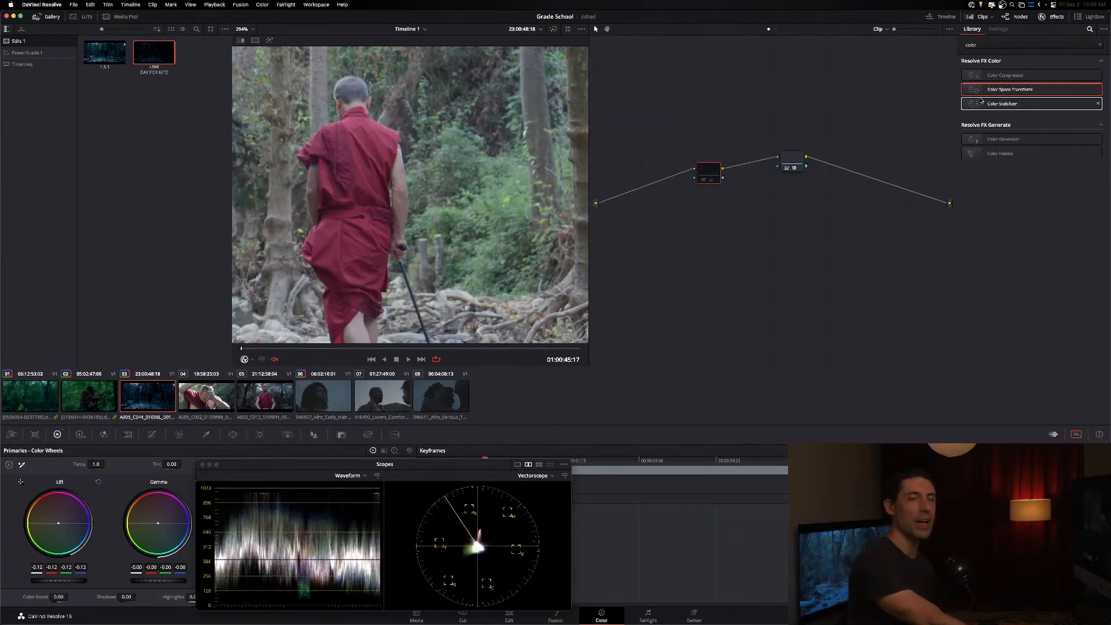
key("super+d")
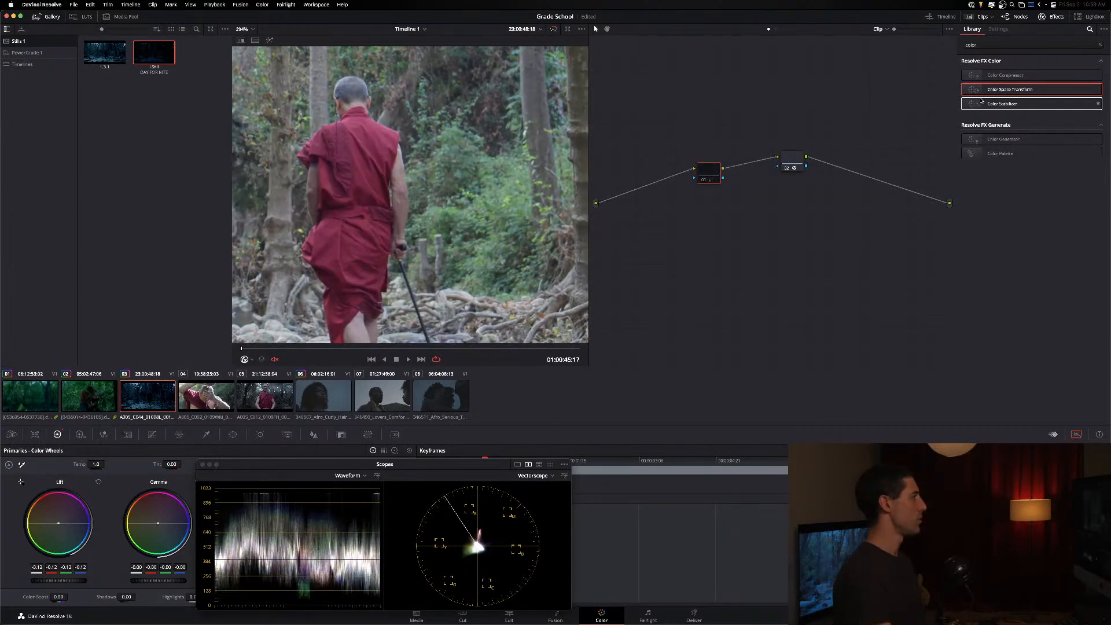
Step: Delete the lowered-Lift node and add a fresh serial node before the Color Space Transform node
key("Delete")
left_click(797, 162)
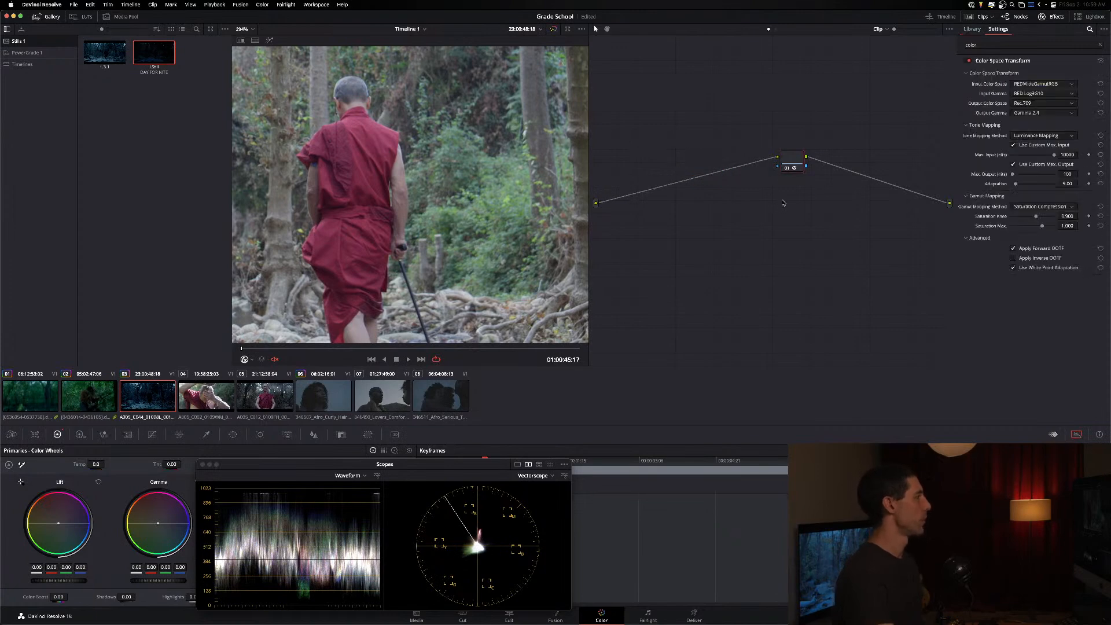
left_click(782, 203)
key("alt+shift+s")
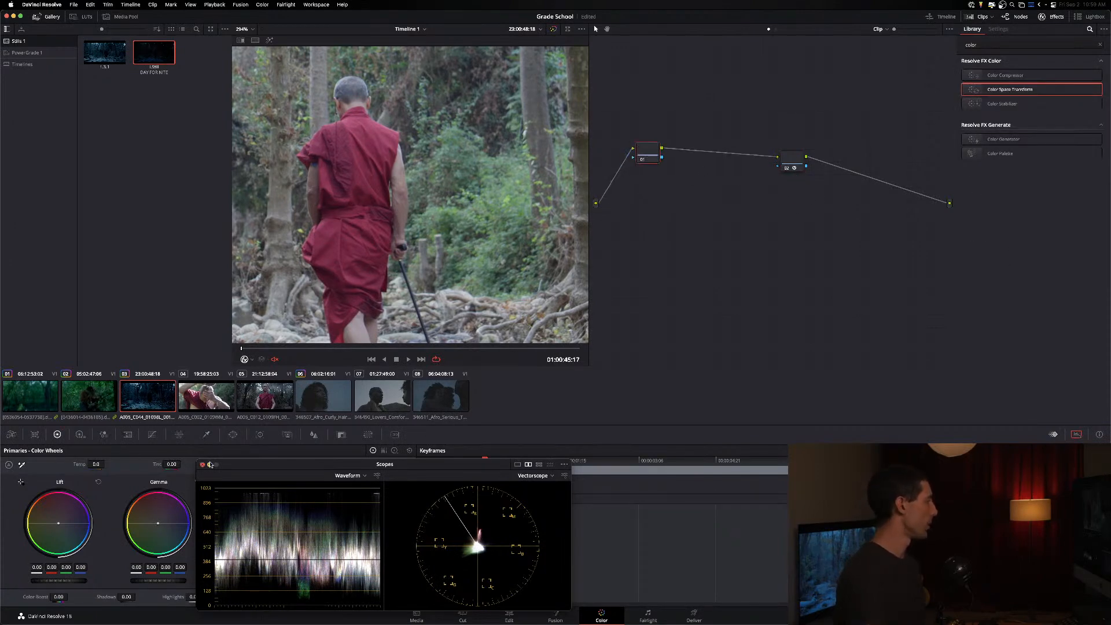
Step: Close the floating scopes window and open the custom curves for the node before the Color Space Transform
left_click_drag(212, 464, 206, 463)
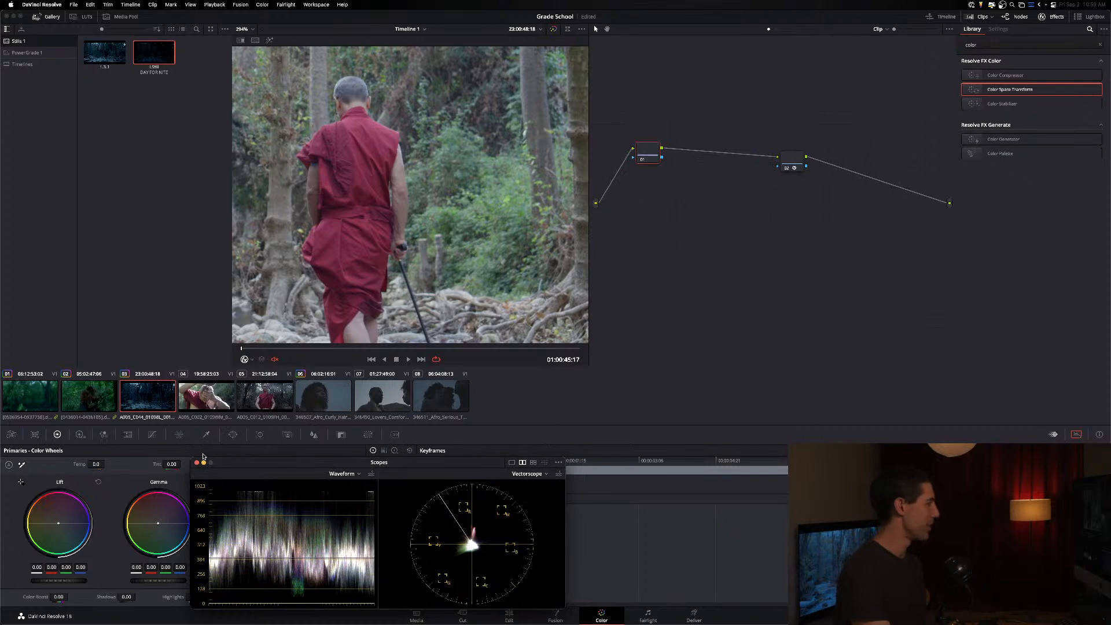
left_click(203, 462)
left_click(154, 434)
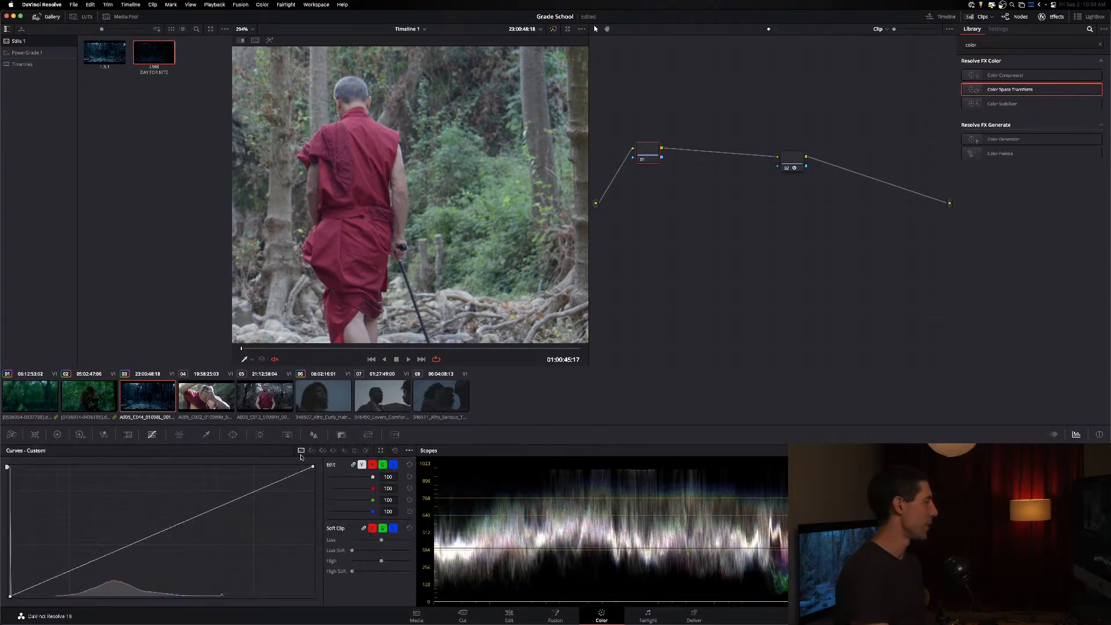
left_click_drag(648, 170, 656, 180)
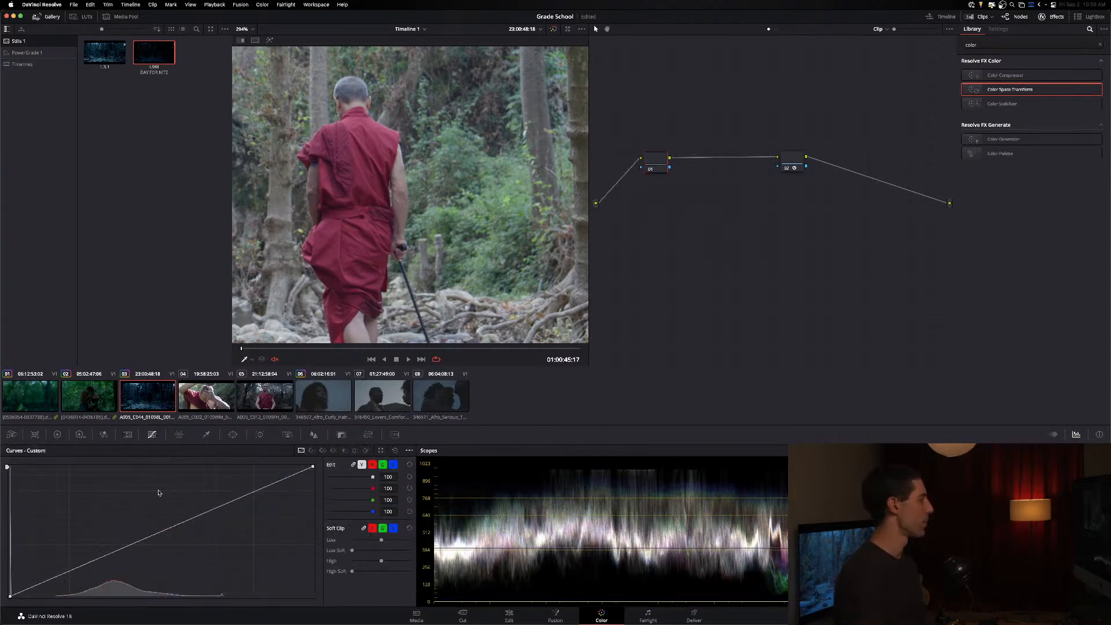
Step: Try to deepen the shadows by adding anchor points to the custom curve and pulling its lower part down
left_click(151, 540)
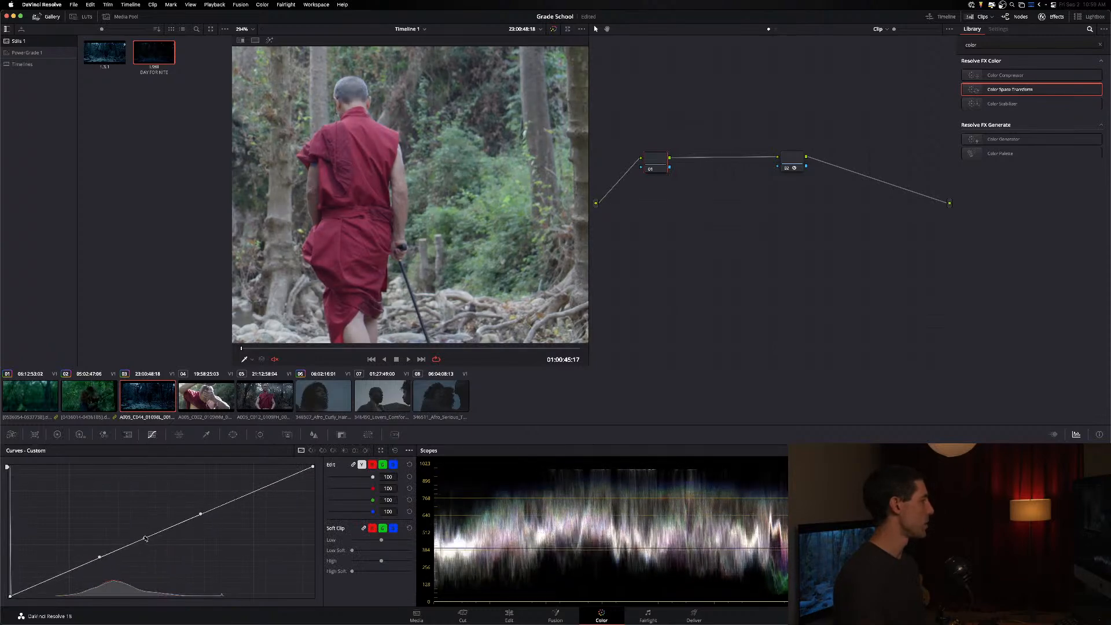
left_click_drag(91, 559, 82, 574)
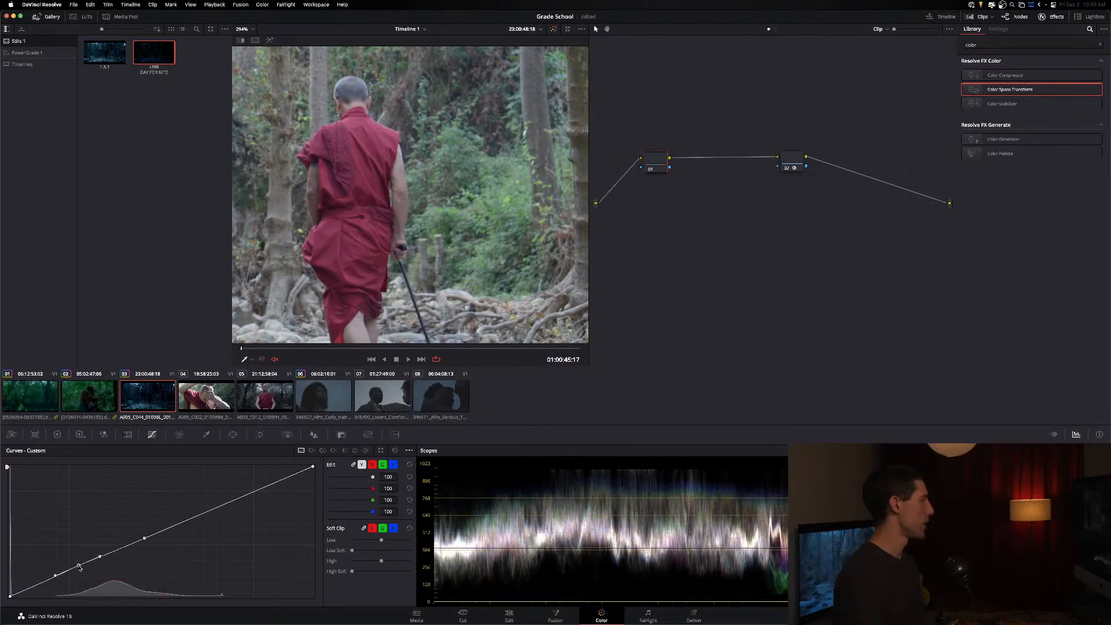
left_click(106, 562)
Step: Turn off editable splines and reset the custom curve in an enlarged floating curves window
left_click(412, 455)
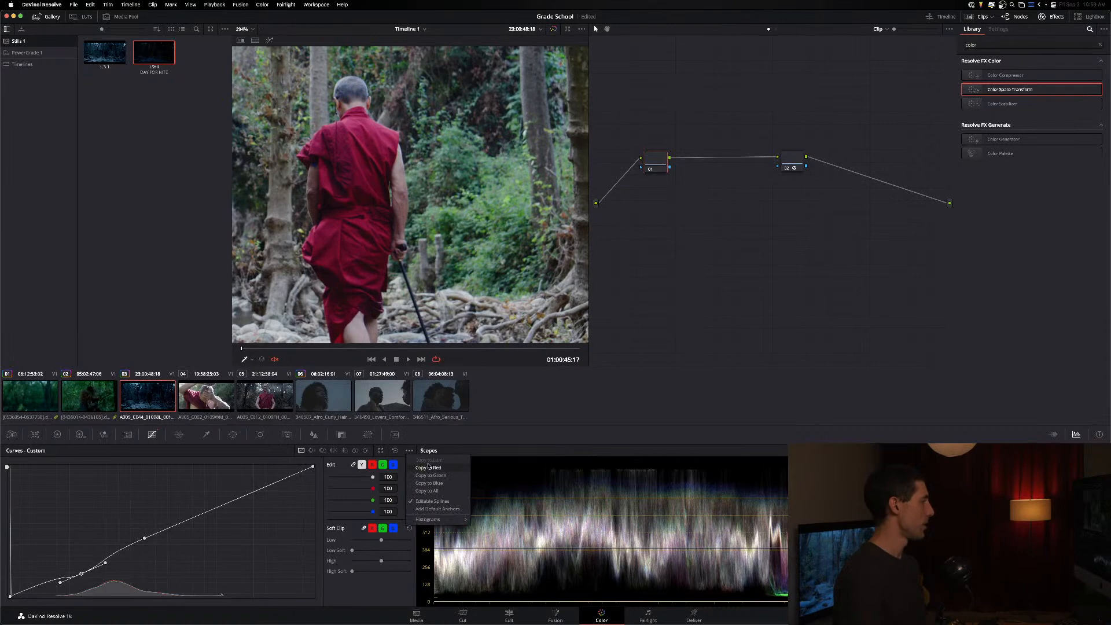
left_click(411, 499)
left_click(381, 451)
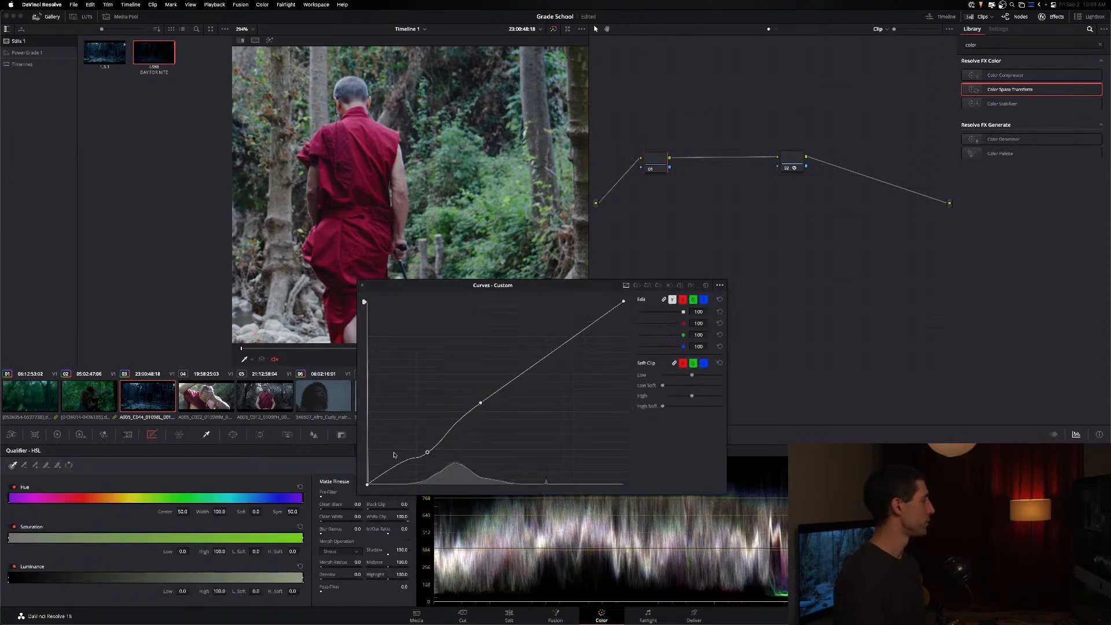
left_click(707, 286)
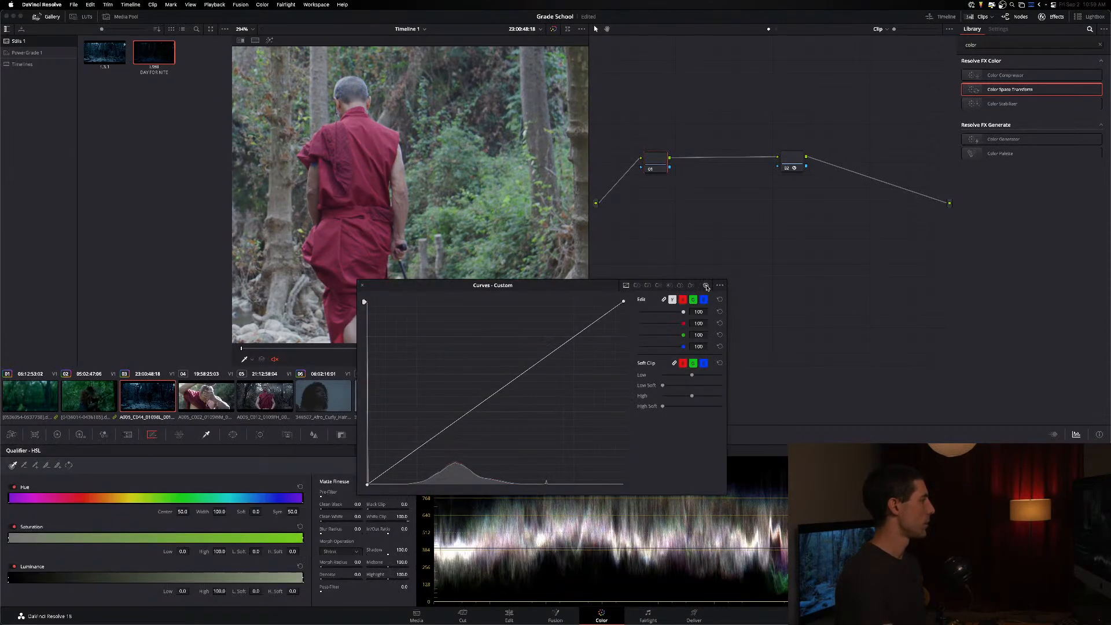
Step: Shape the custom curve into an S-curve by anchoring the lower midtones, lowering the shadows and raising the highlights
left_click(452, 424)
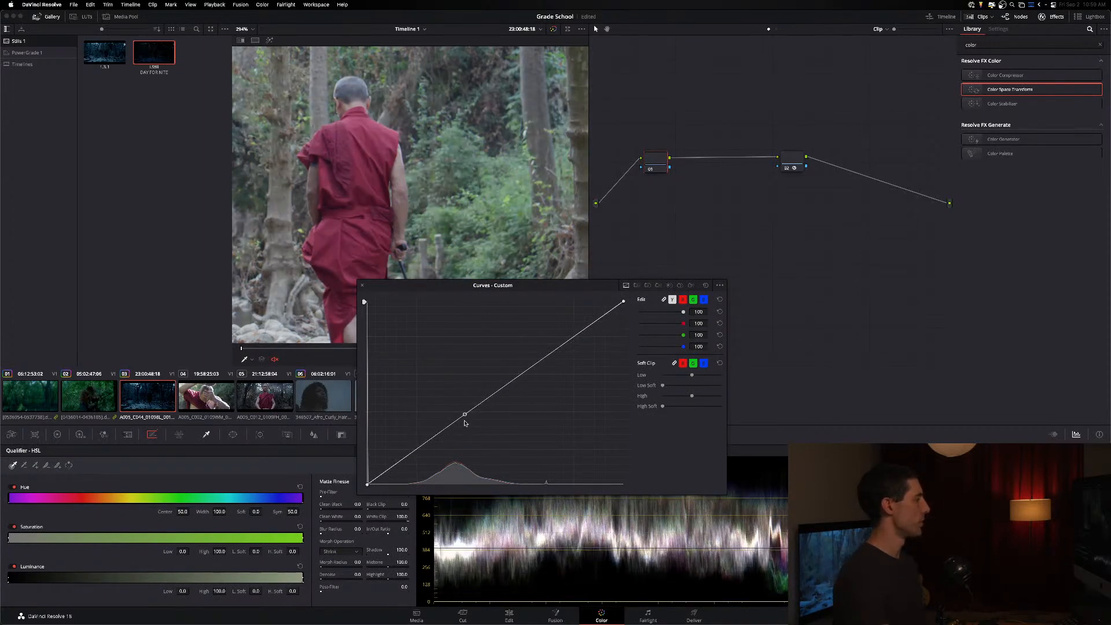
left_click(415, 450)
left_click_drag(416, 451, 416, 462)
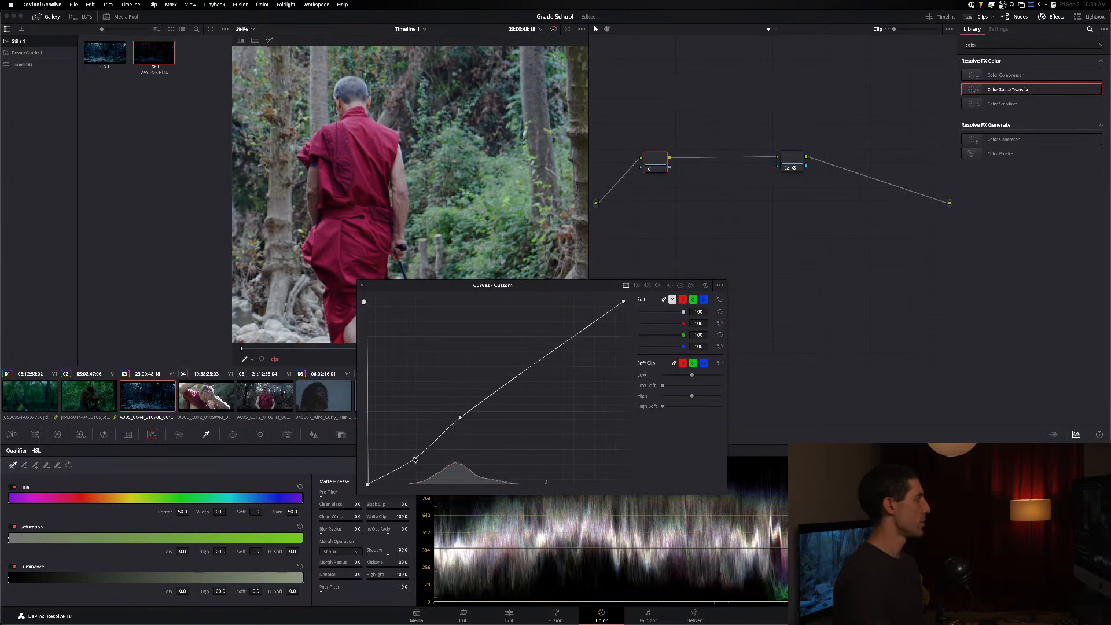
left_click_drag(542, 373, 524, 364)
left_click_drag(416, 461, 412, 463)
Step: Compare the monk shot with the curve node off and on and with the shadow point straightened, and close the floating curves window
key("ctrl+d")
key("ctrl+d")
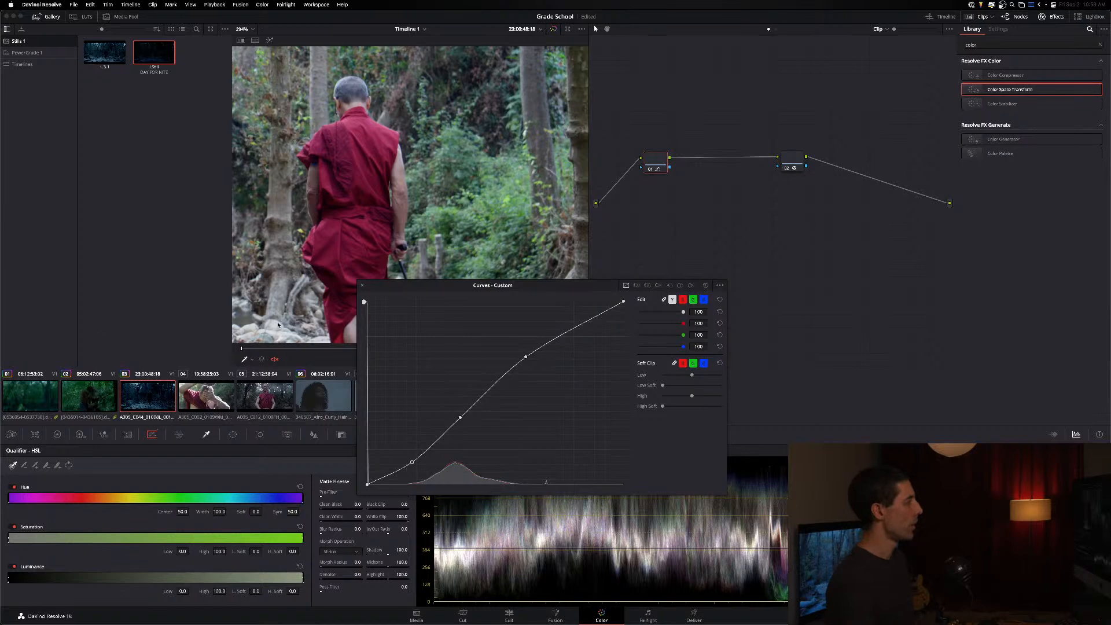
left_click_drag(411, 467, 413, 464)
key("ctrl+z")
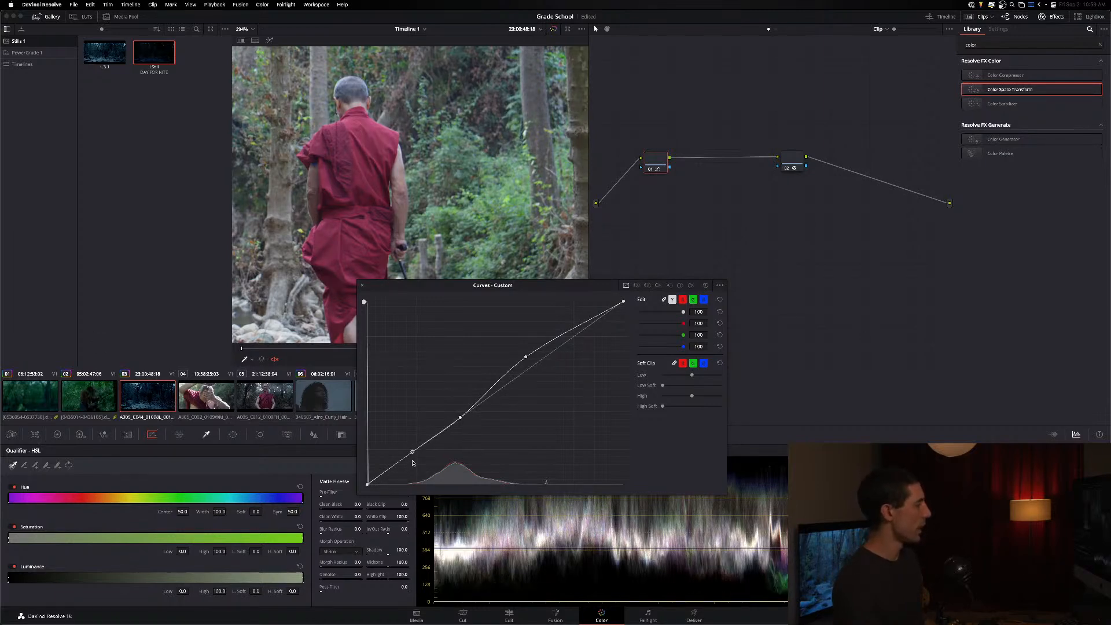
key("ctrl+shift+z")
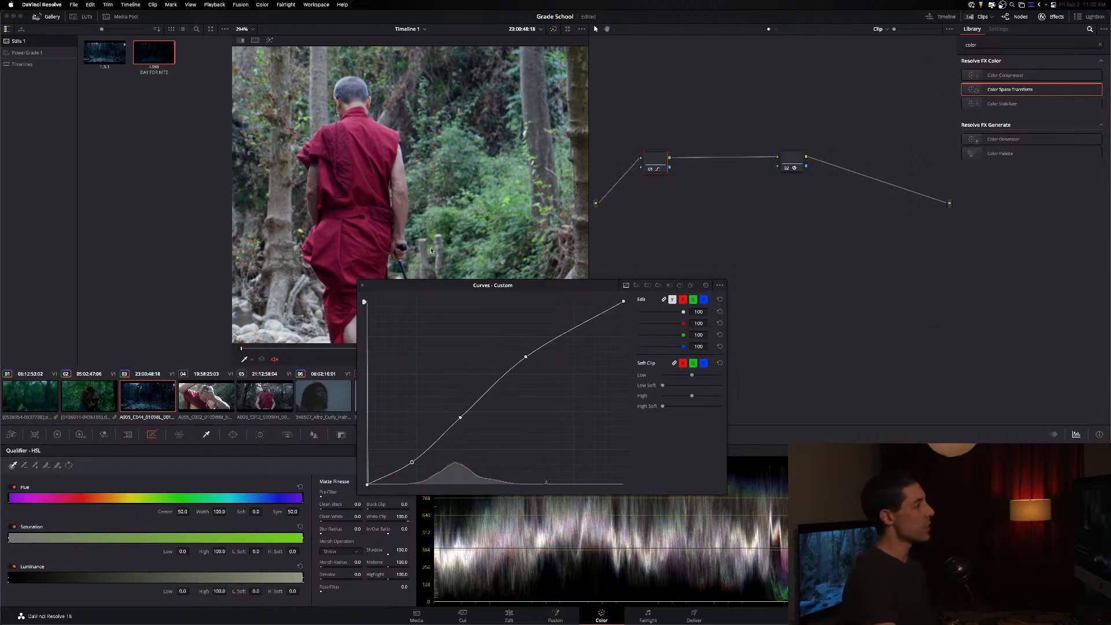
left_click(363, 286)
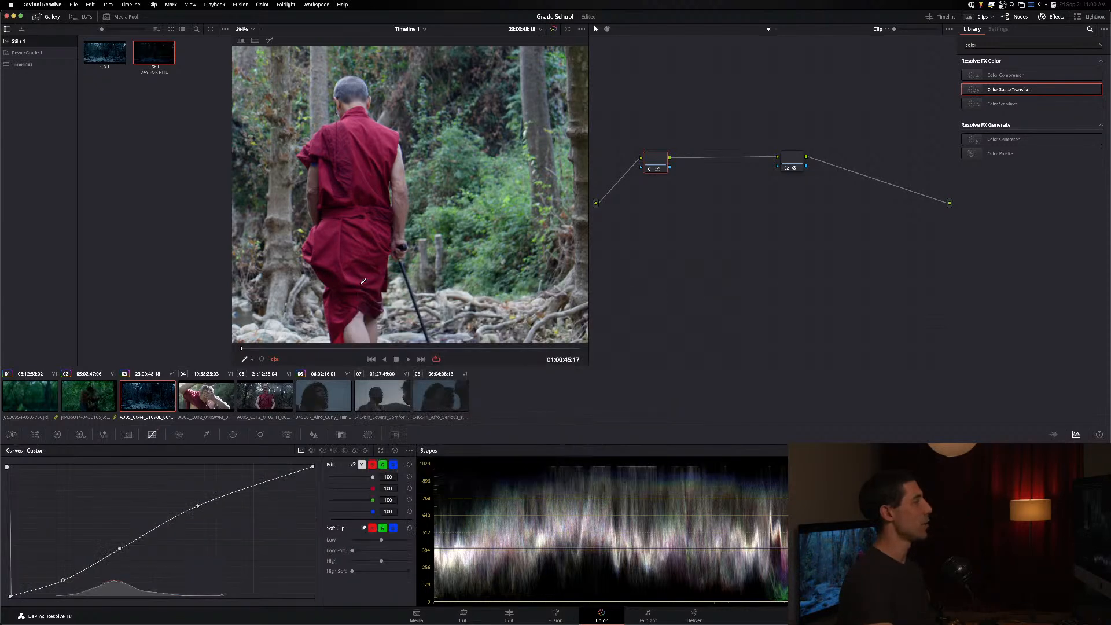
Step: Inspect the Color Space Transform node's settings and its available tone mapping methods
left_click(799, 169)
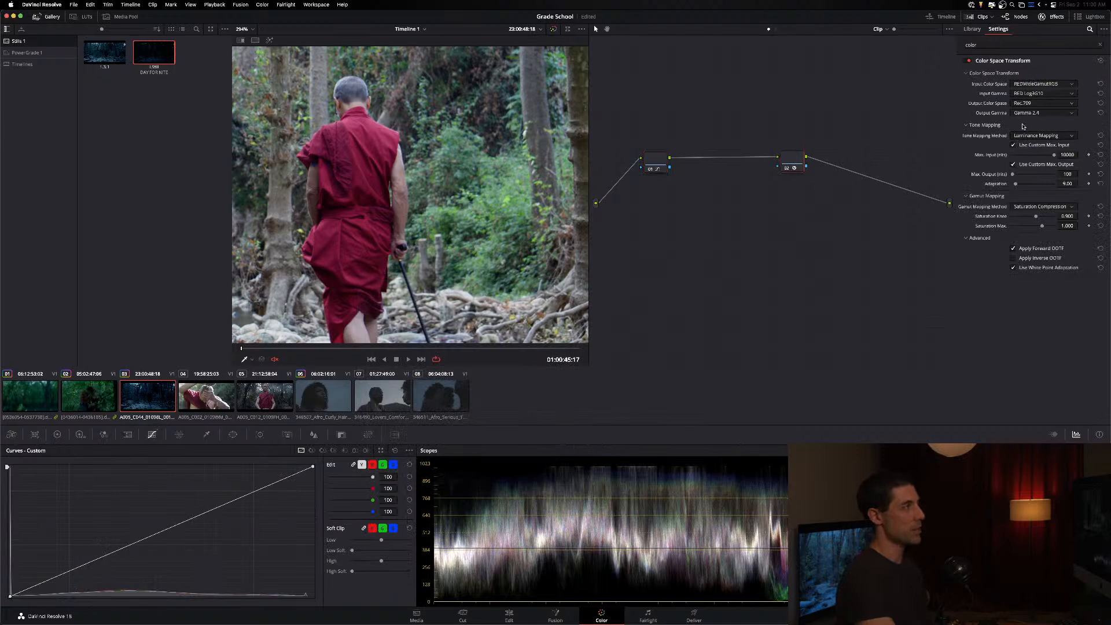
left_click(1033, 137)
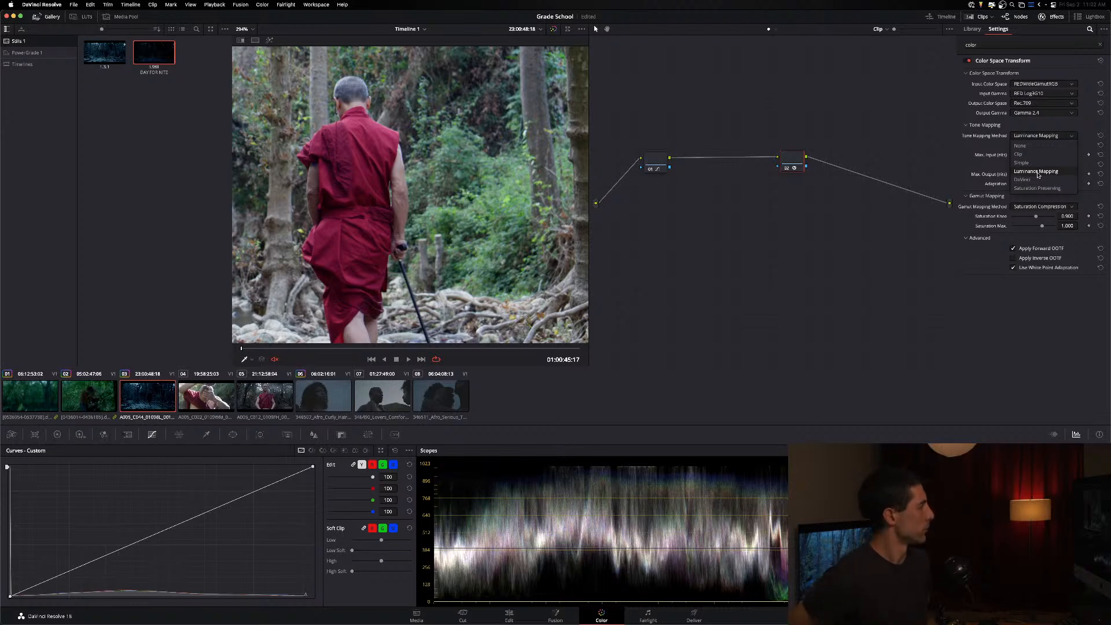
left_click(753, 249)
Step: Reset all grades and nodes on the monk clip
right_click(709, 238)
left_click(730, 312)
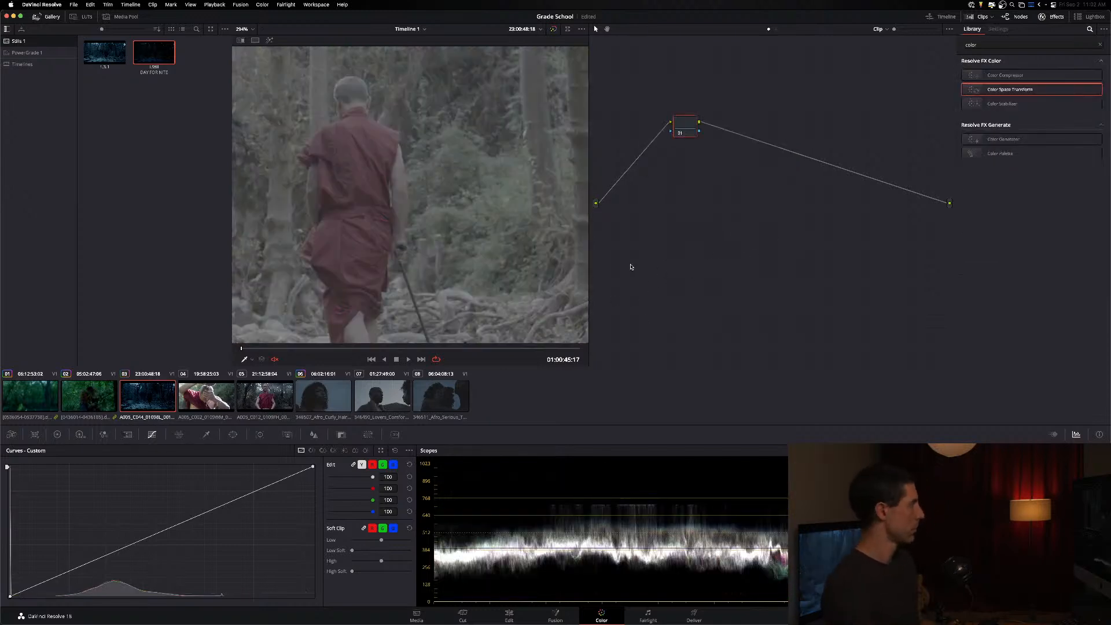
Step: Set the project's color science to DaVinci YRGB Color Managed in the color management settings
key("shift+9")
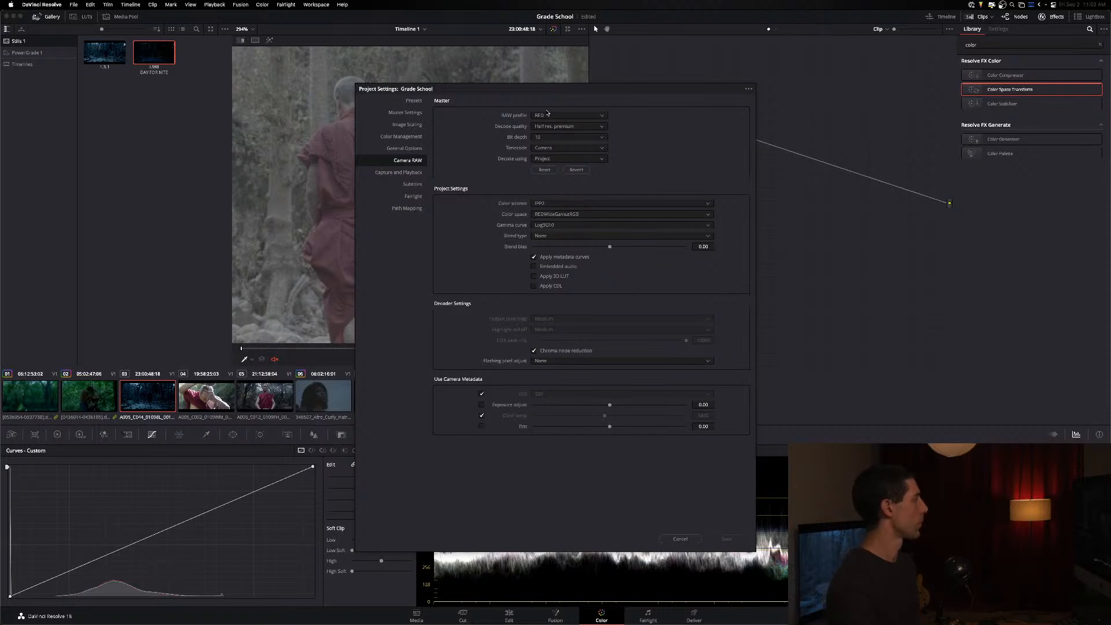
left_click(403, 113)
left_click(405, 137)
left_click(568, 118)
left_click(584, 126)
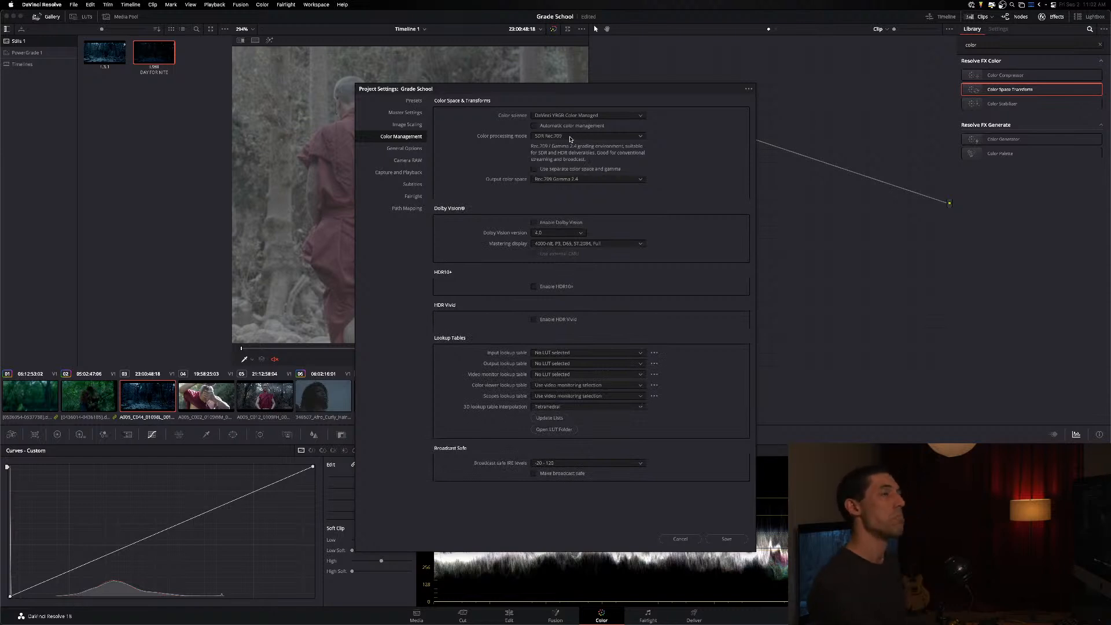
Step: Review the available color processing modes and set the color processing mode to Custom
left_click(599, 136)
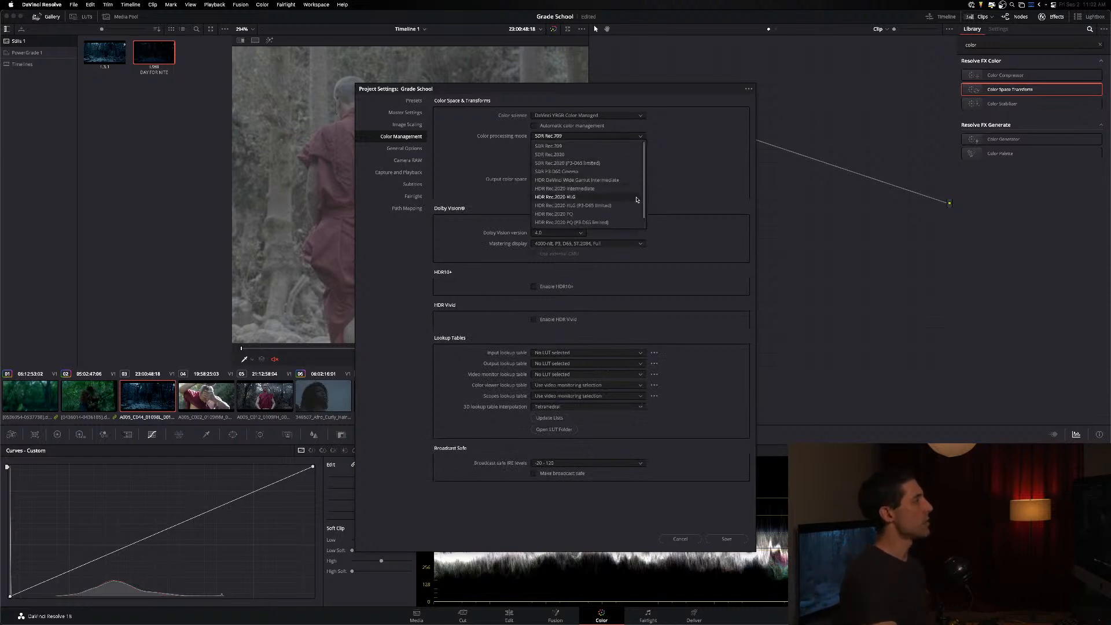
left_click(620, 145)
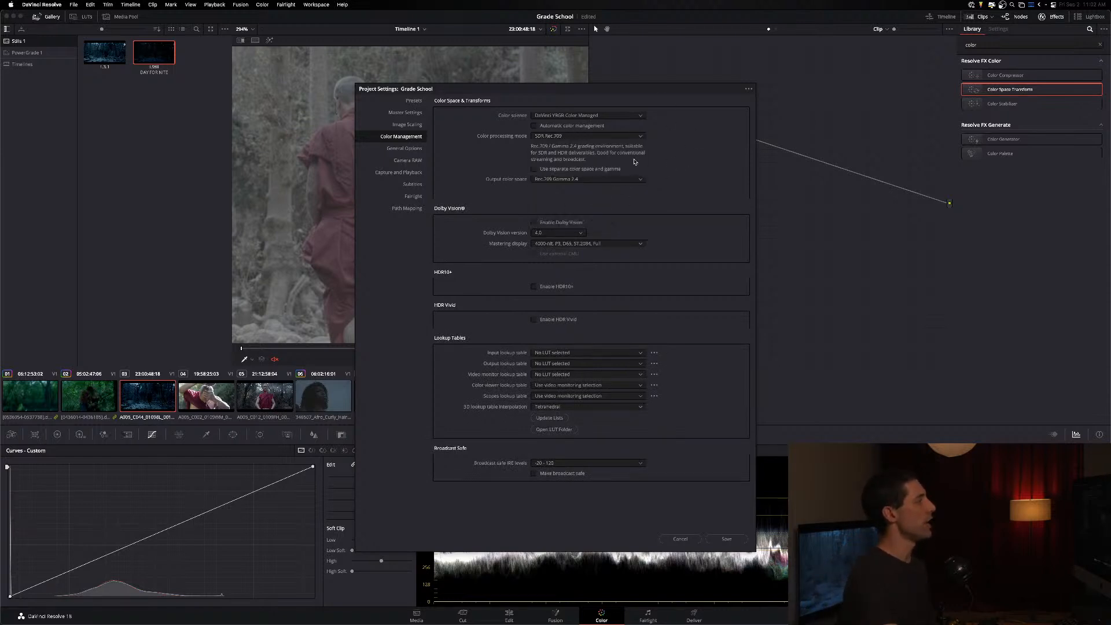
left_click(591, 137)
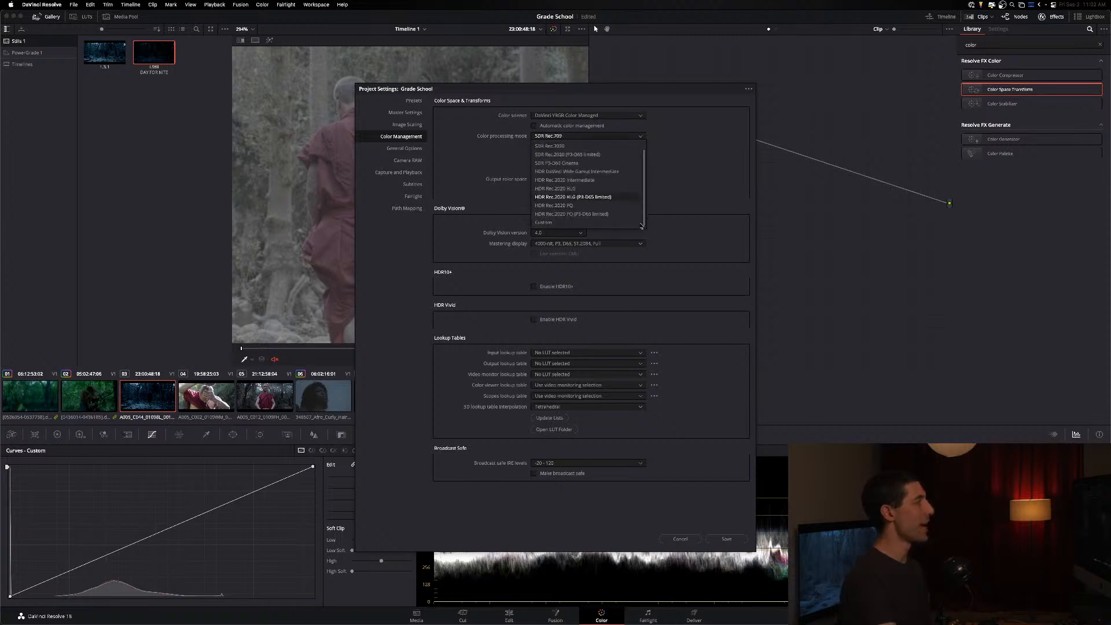
scroll(608, 223, "down", 1)
left_click(608, 222)
Step: Set the input color space to REDWideGamutRGB/Log3G10 and the timeline color space to DaVinci WG/Intermediate
left_click(561, 156)
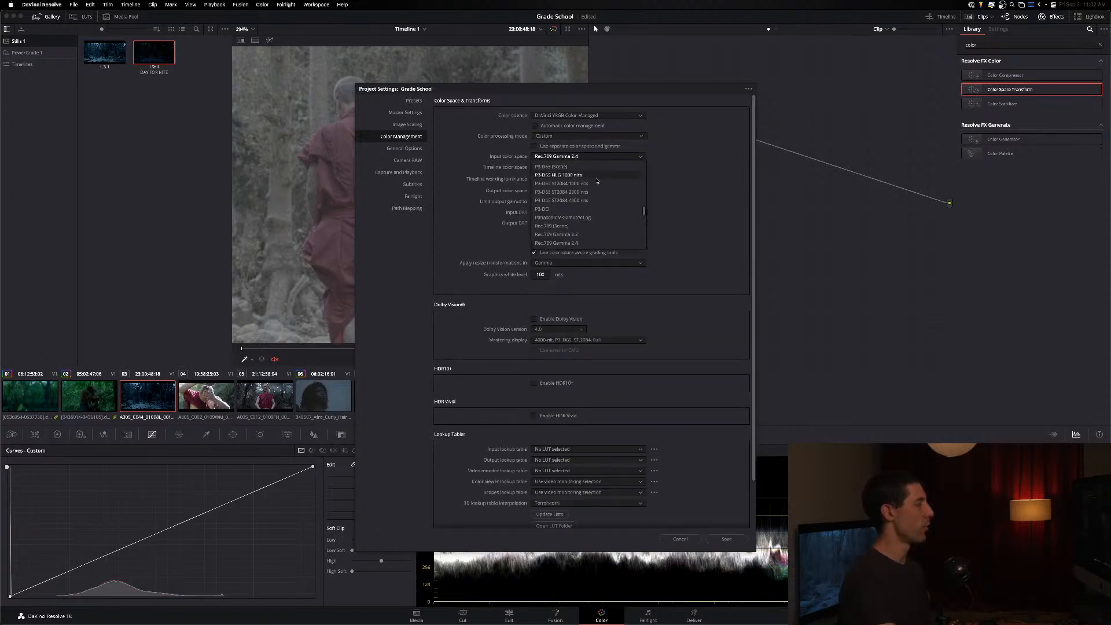
mouse_move(645, 211)
left_mouse_down()
mouse_move(661, 183)
mouse_move(637, 226)
left_mouse_up()
scroll(631, 228, "down", 5)
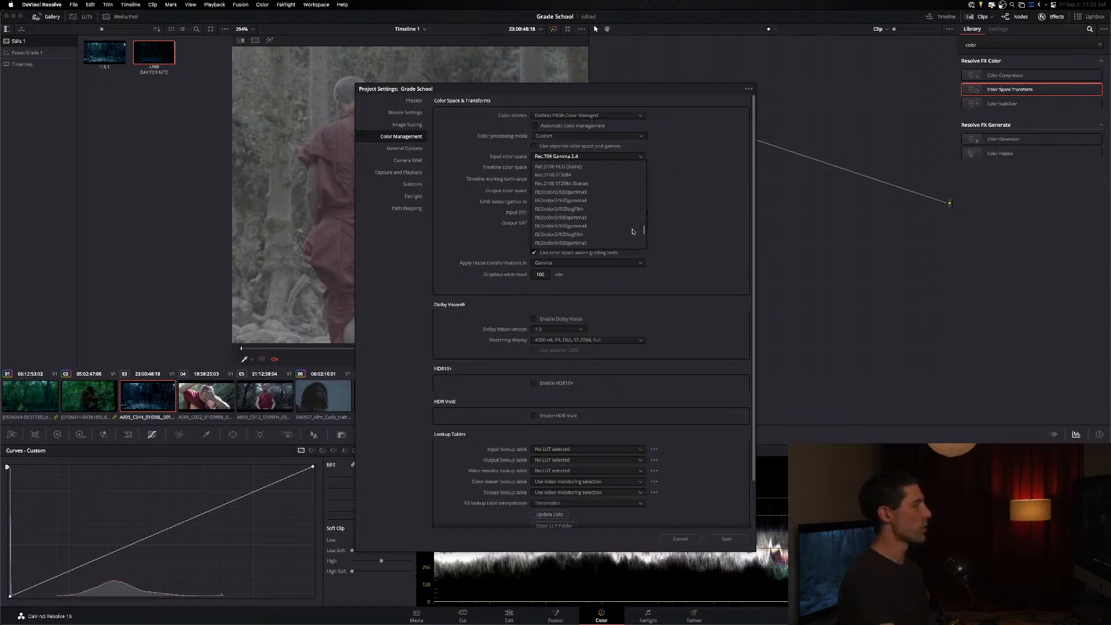
left_click(618, 226)
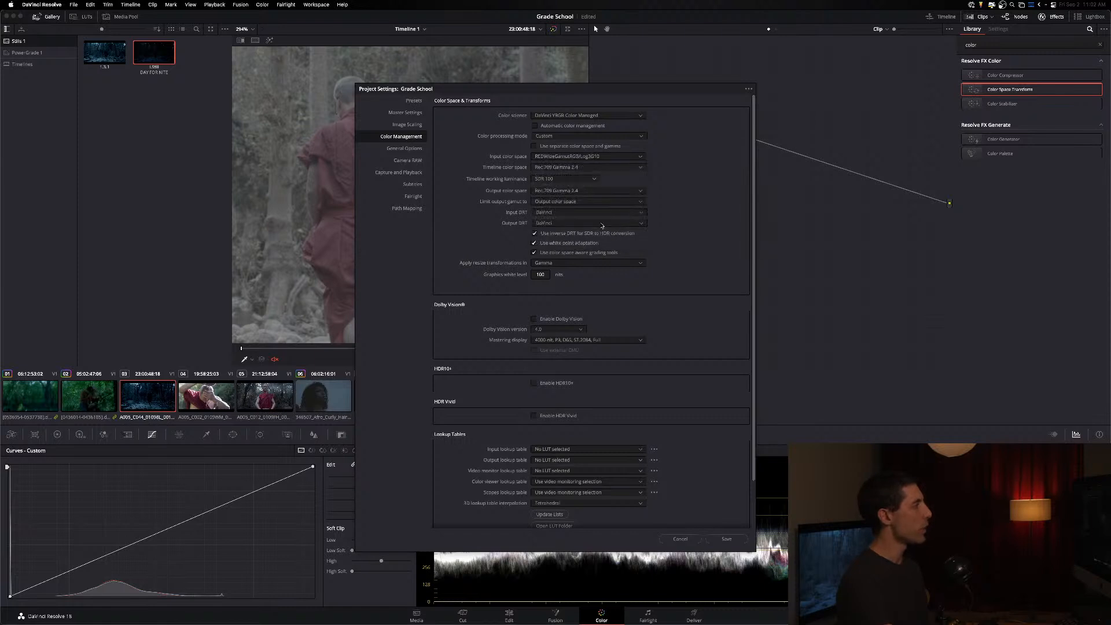
left_click(545, 169)
left_click(586, 195)
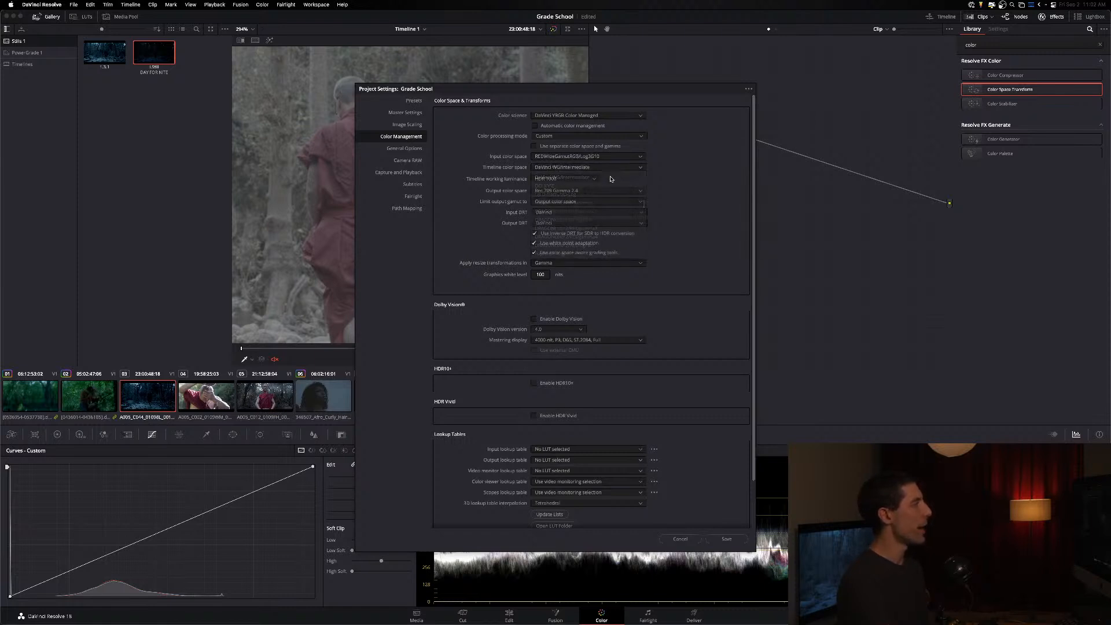
Step: Set the timeline working luminance to Custom at 10000 nits and the input DRT to None, and save the project settings
left_click(582, 179)
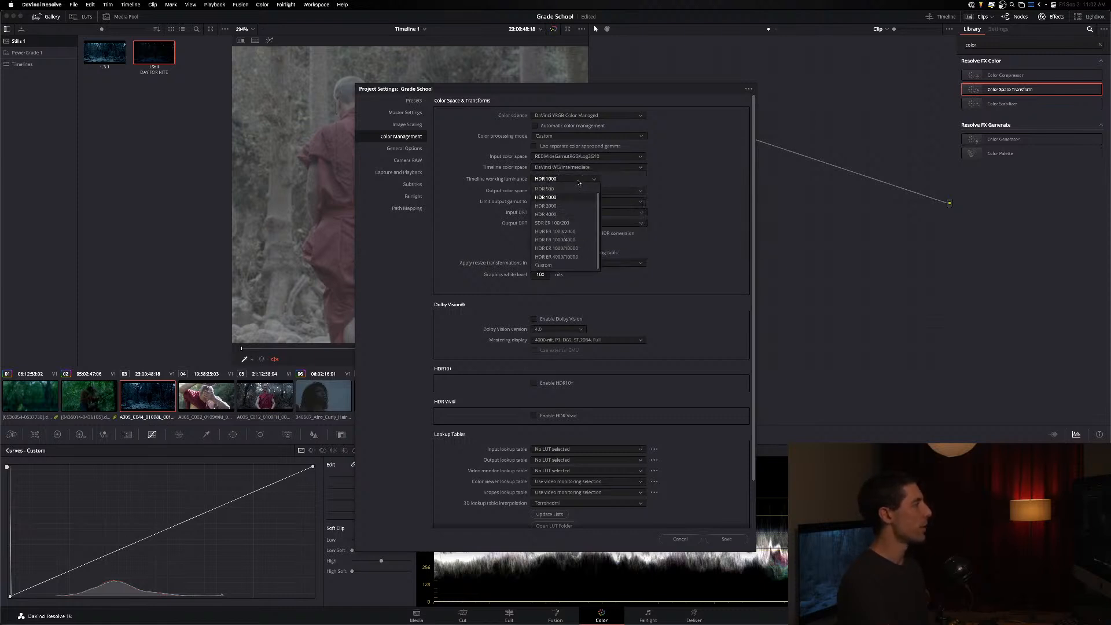
left_click(570, 265)
left_click(578, 214)
left_click(565, 233)
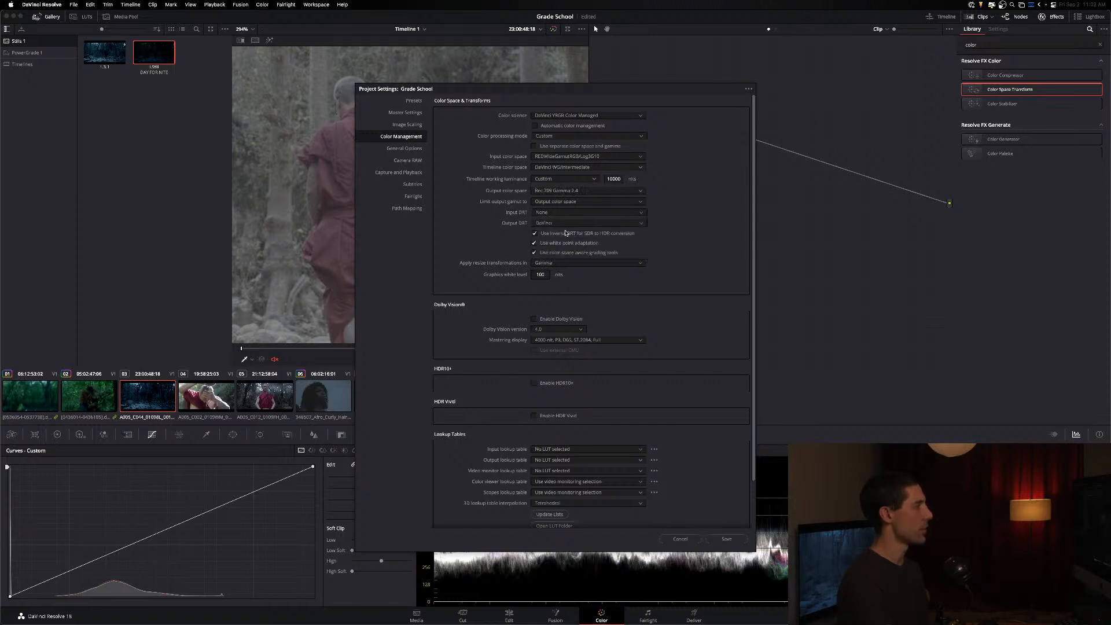
left_click(734, 540)
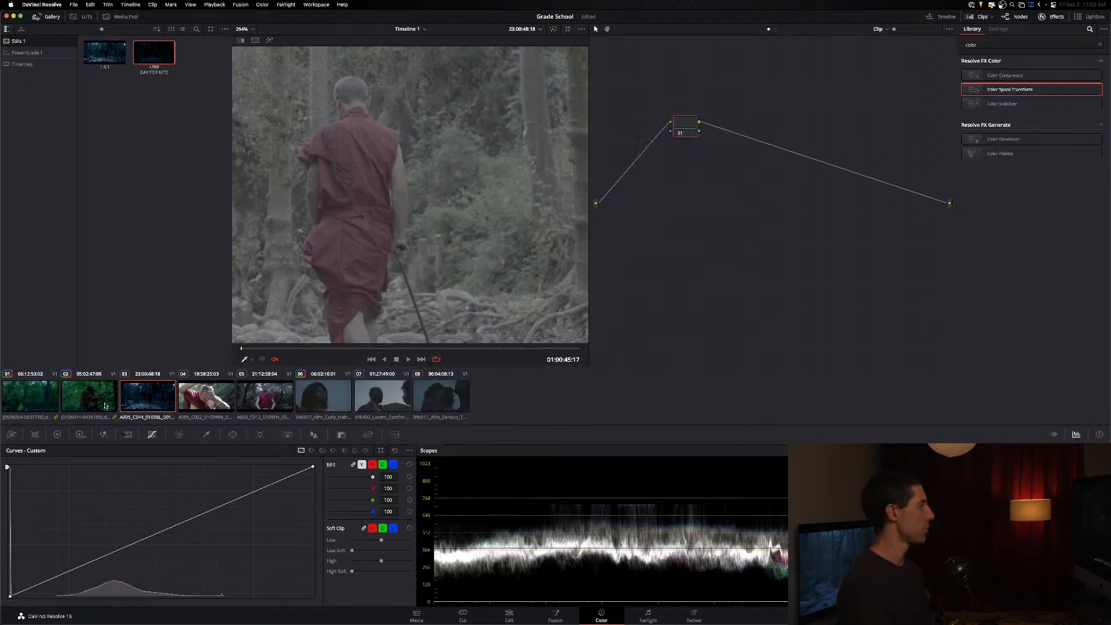
Step: Turn off Bypass Color Management for the monk clip
right_click(123, 398)
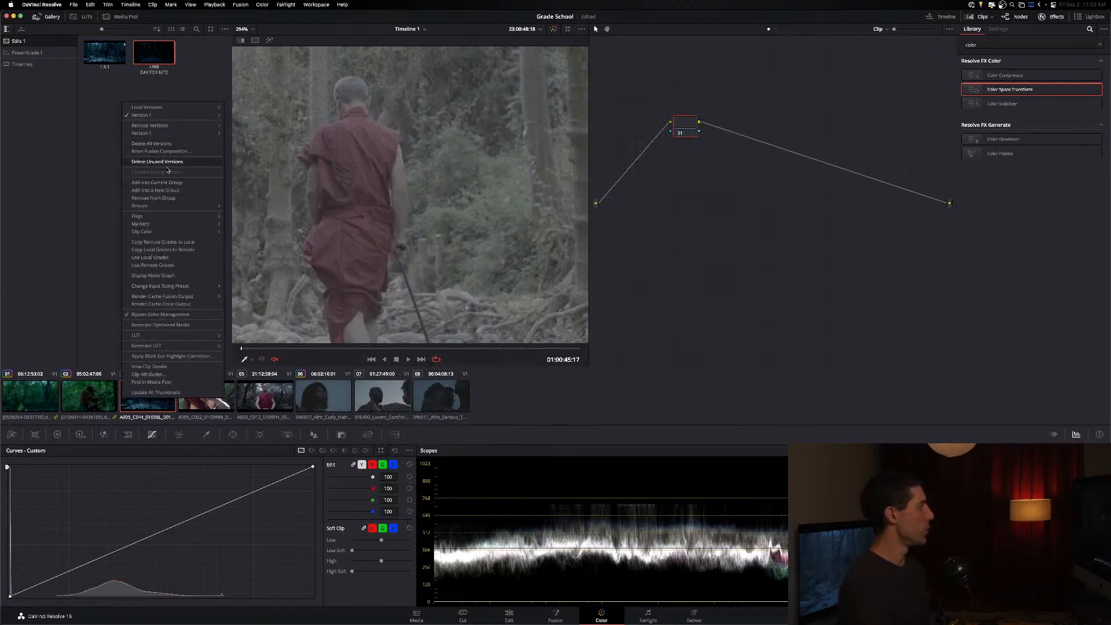
left_click(178, 315)
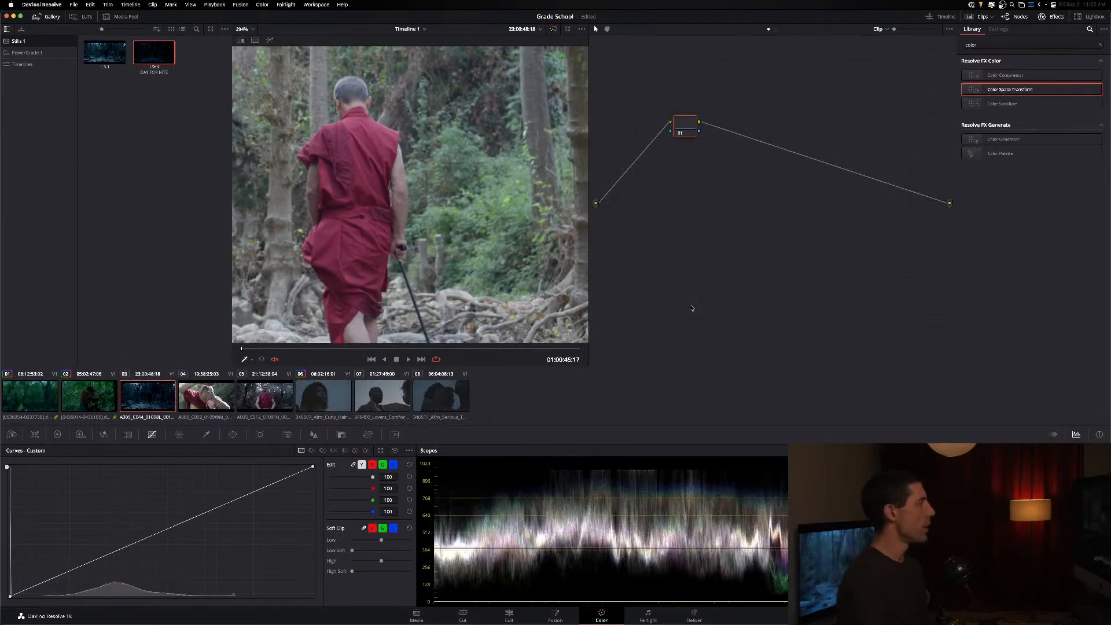
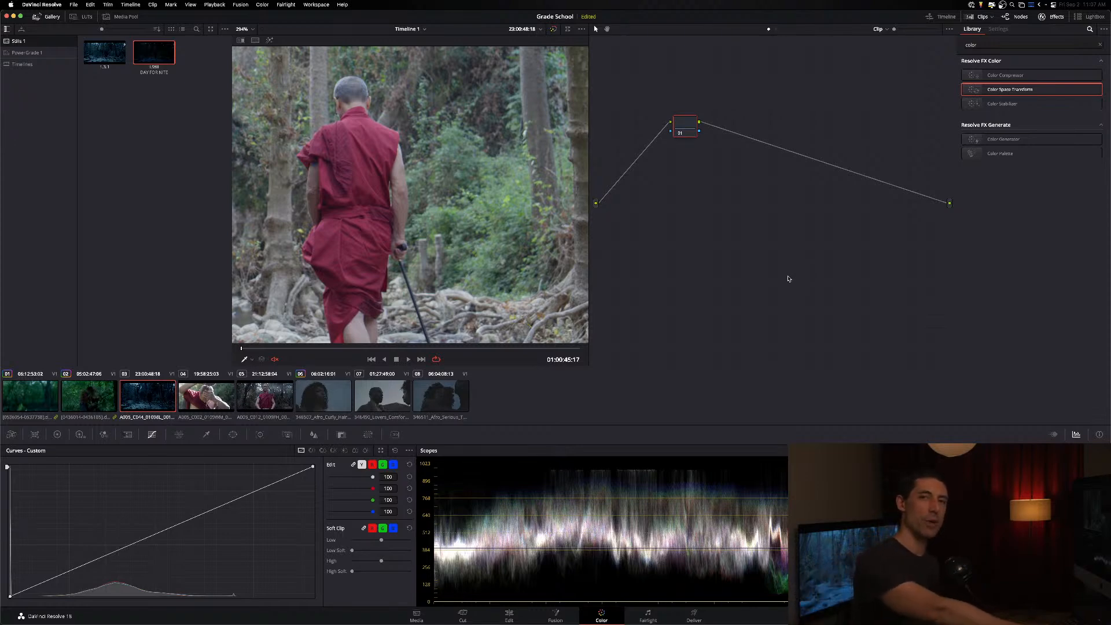
key("super+Tab")
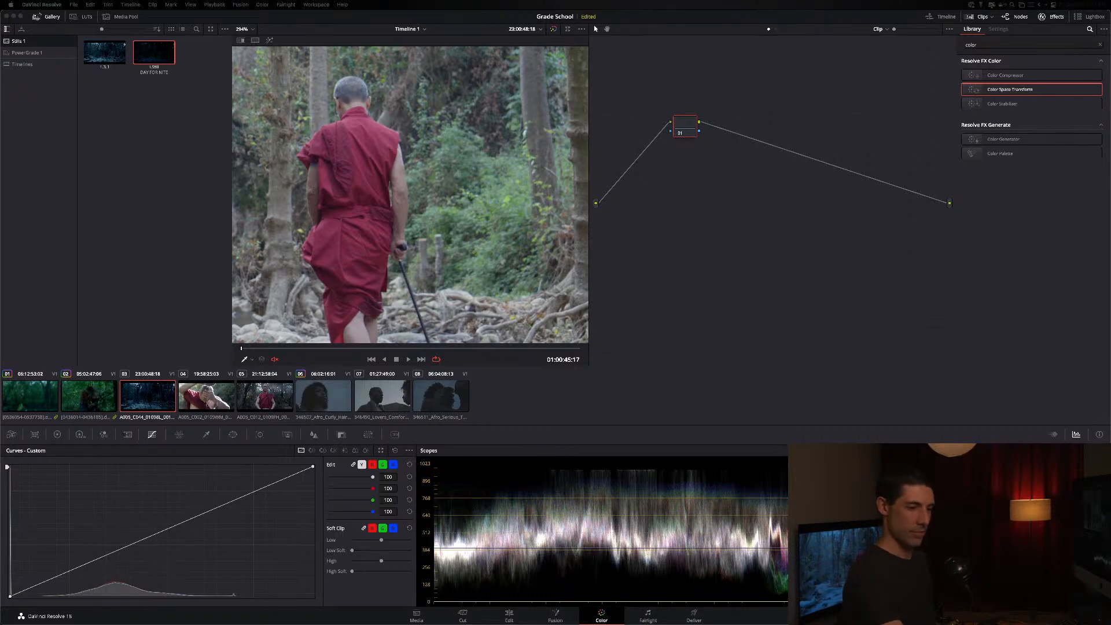